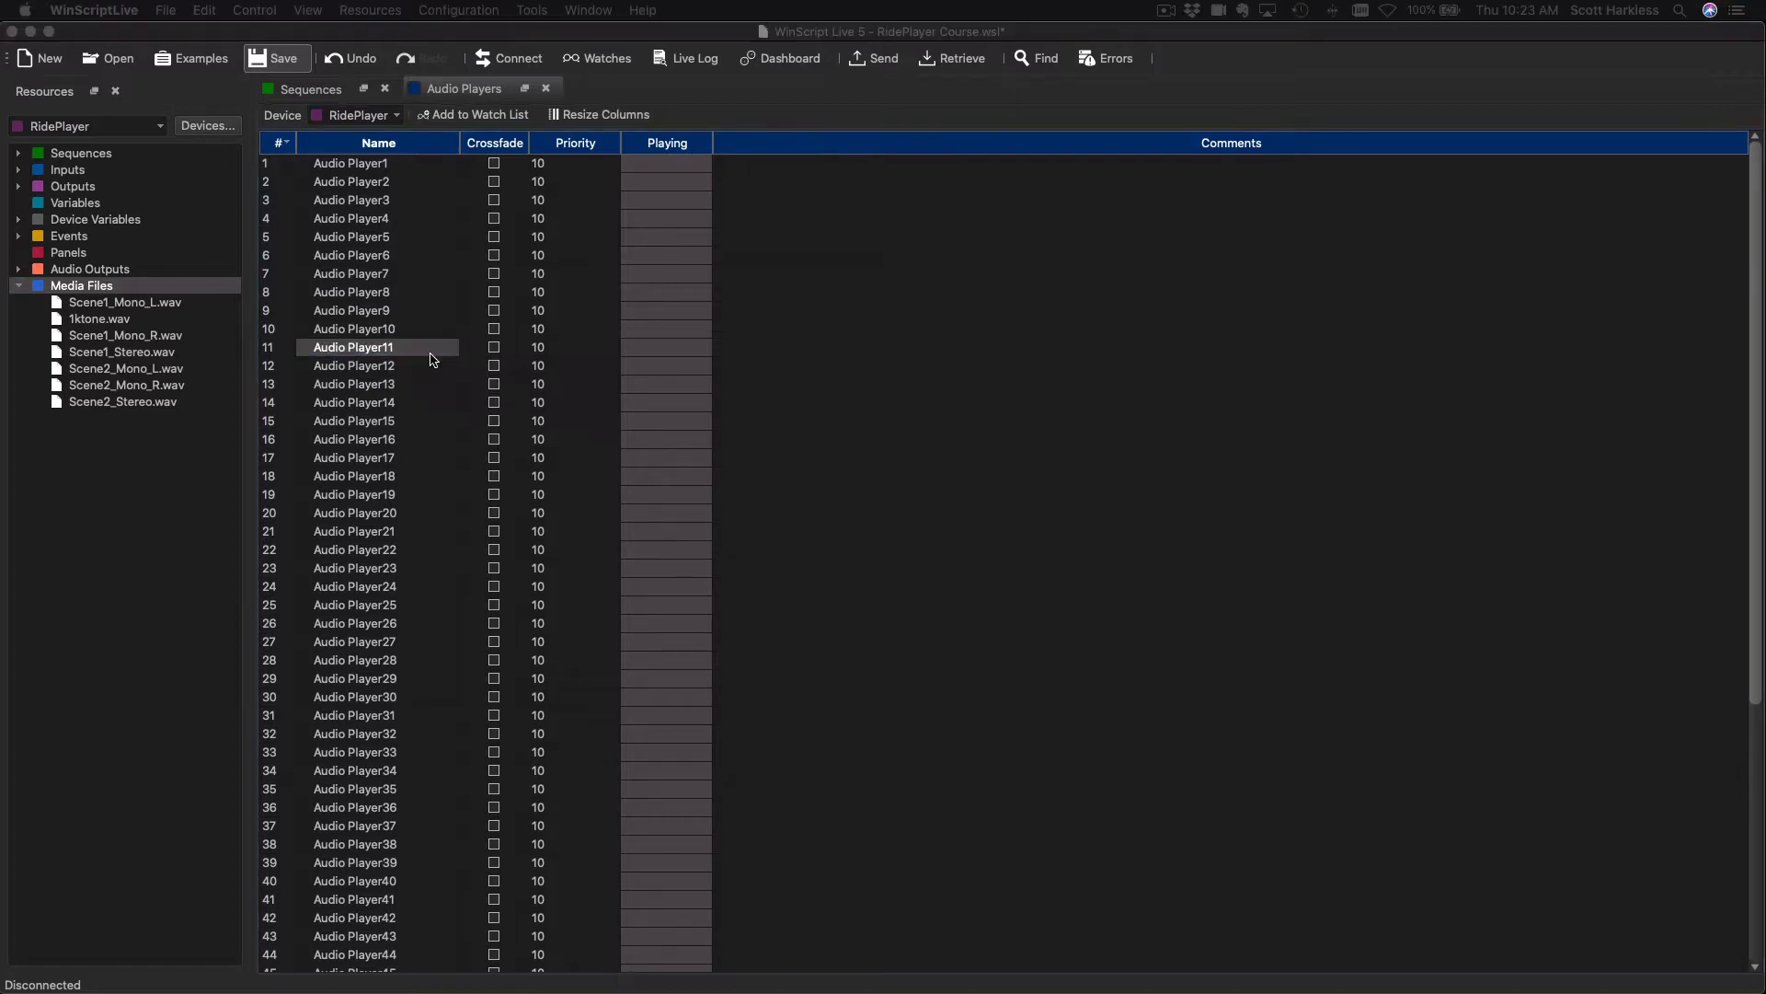
# Rename the first audio player as Player_Scene1.
pyautogui.click(402, 170)
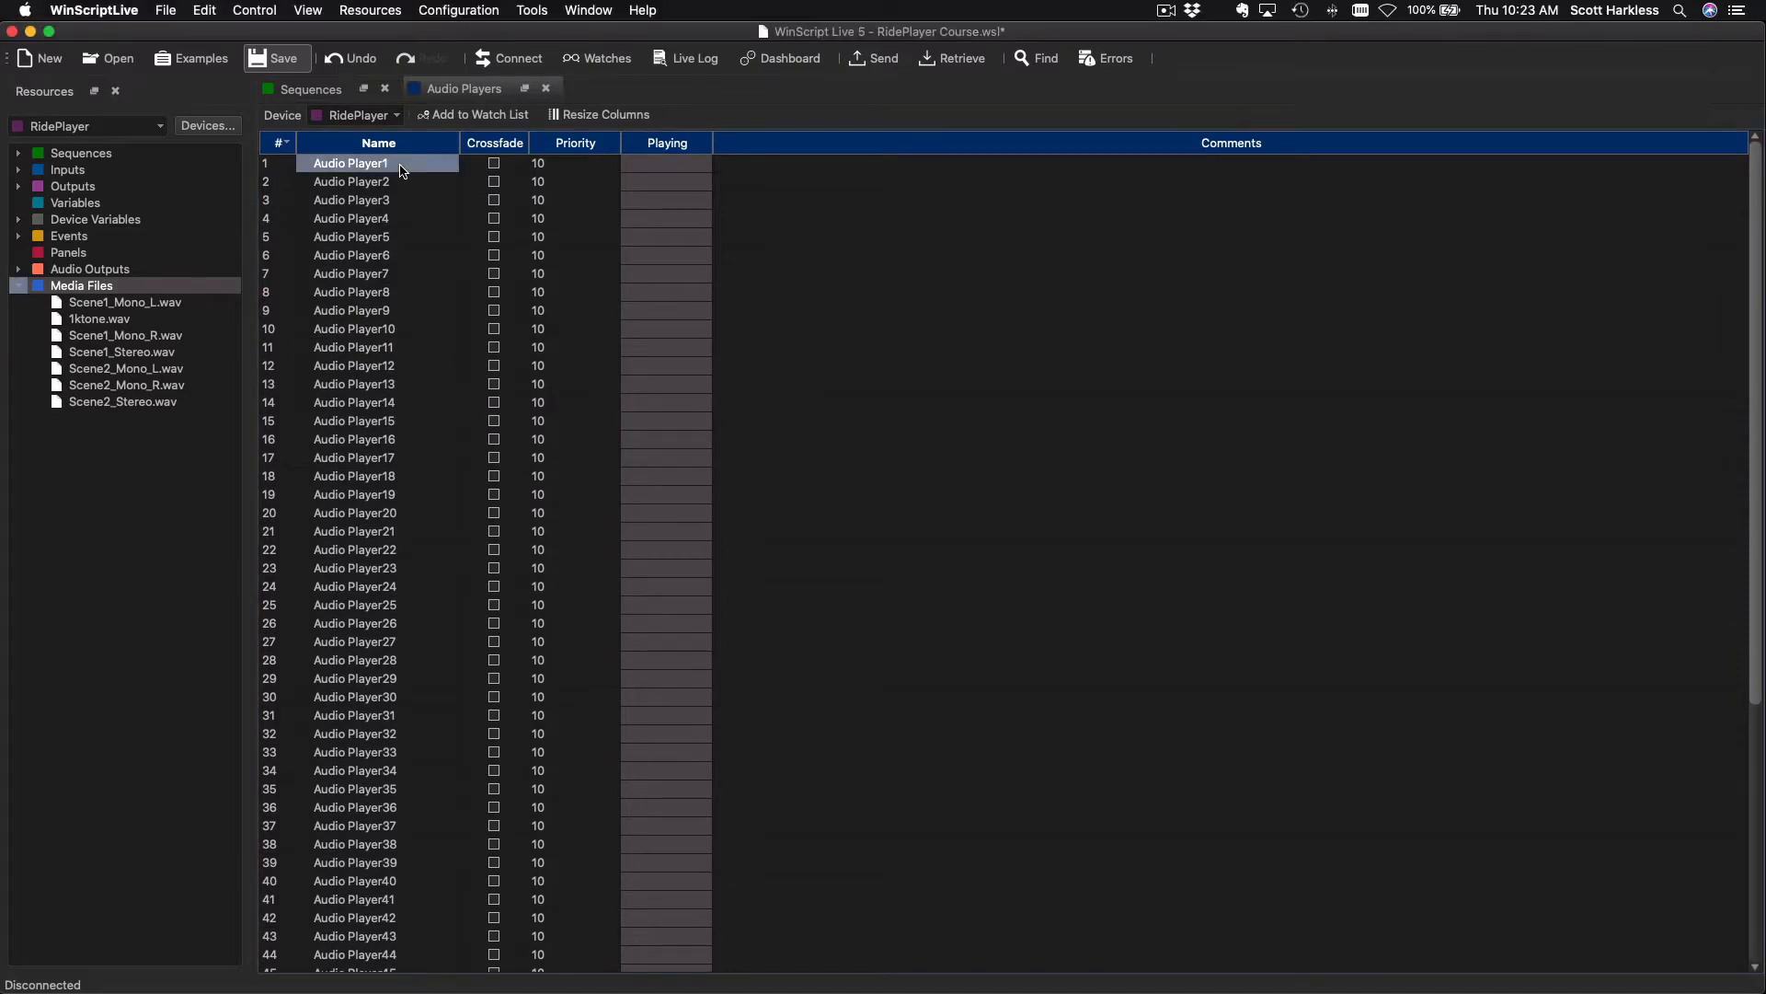
pyautogui.click(401, 168)
pyautogui.click(397, 167)
pyautogui.press('super+a')
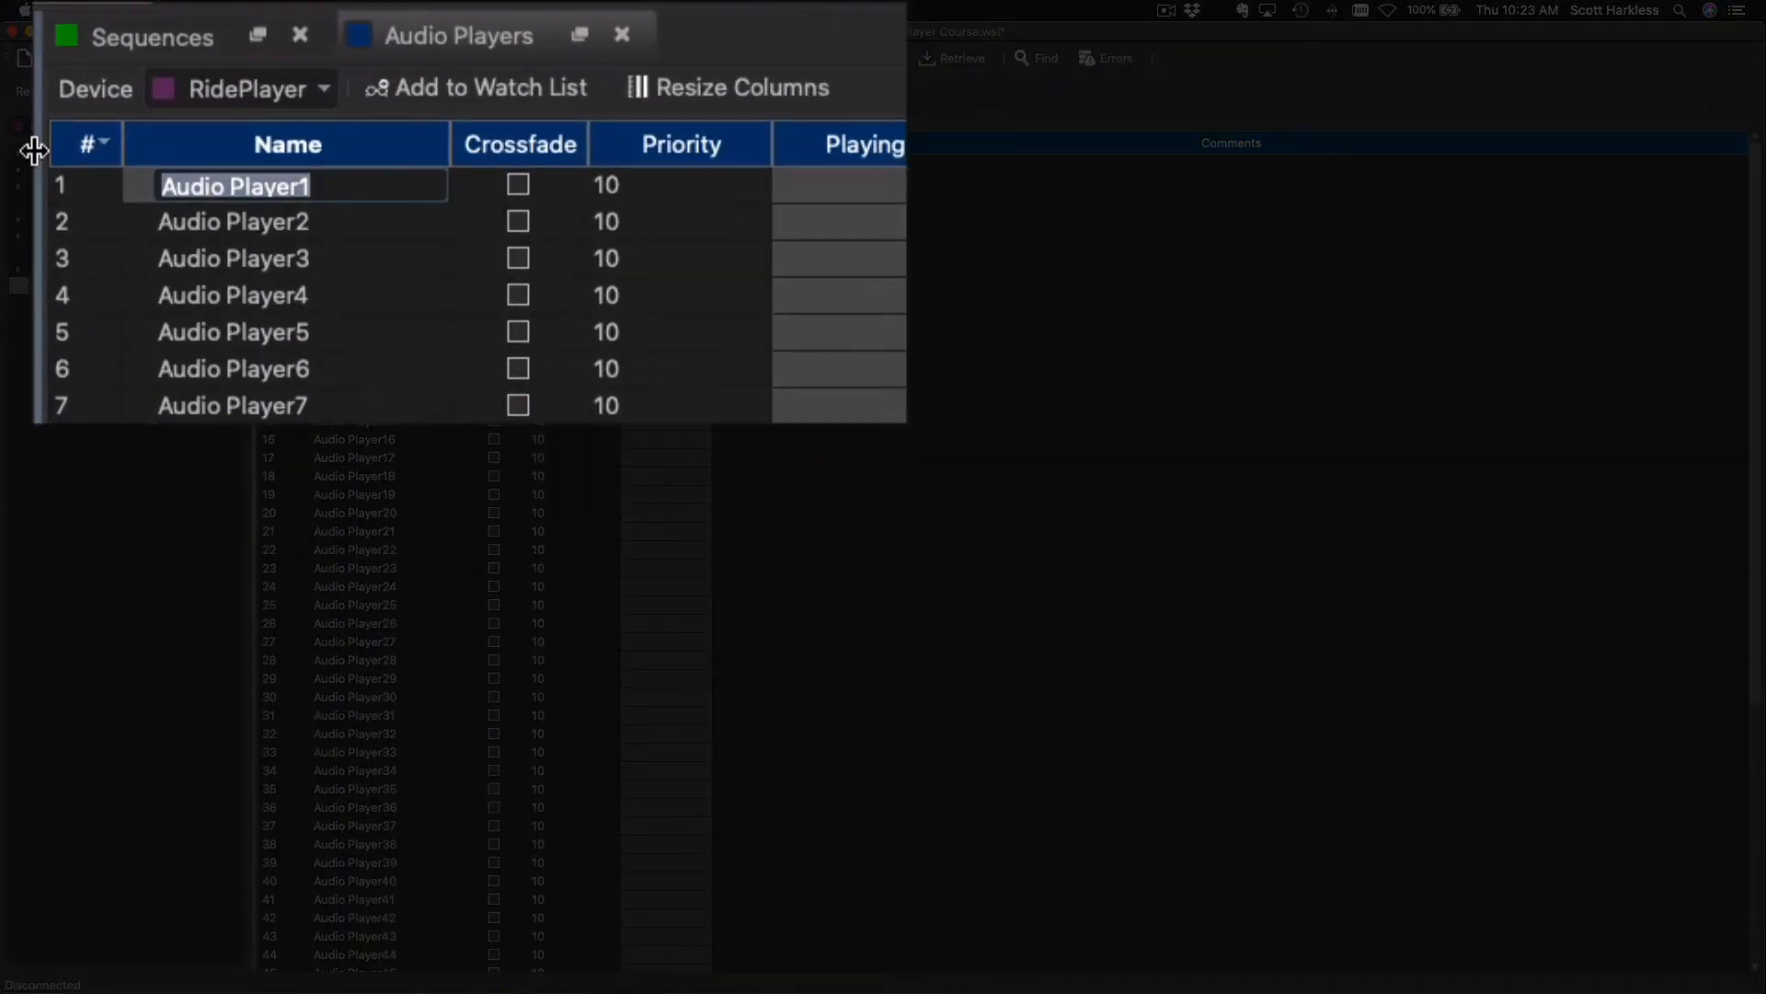
pyautogui.write('Player_Scene1')
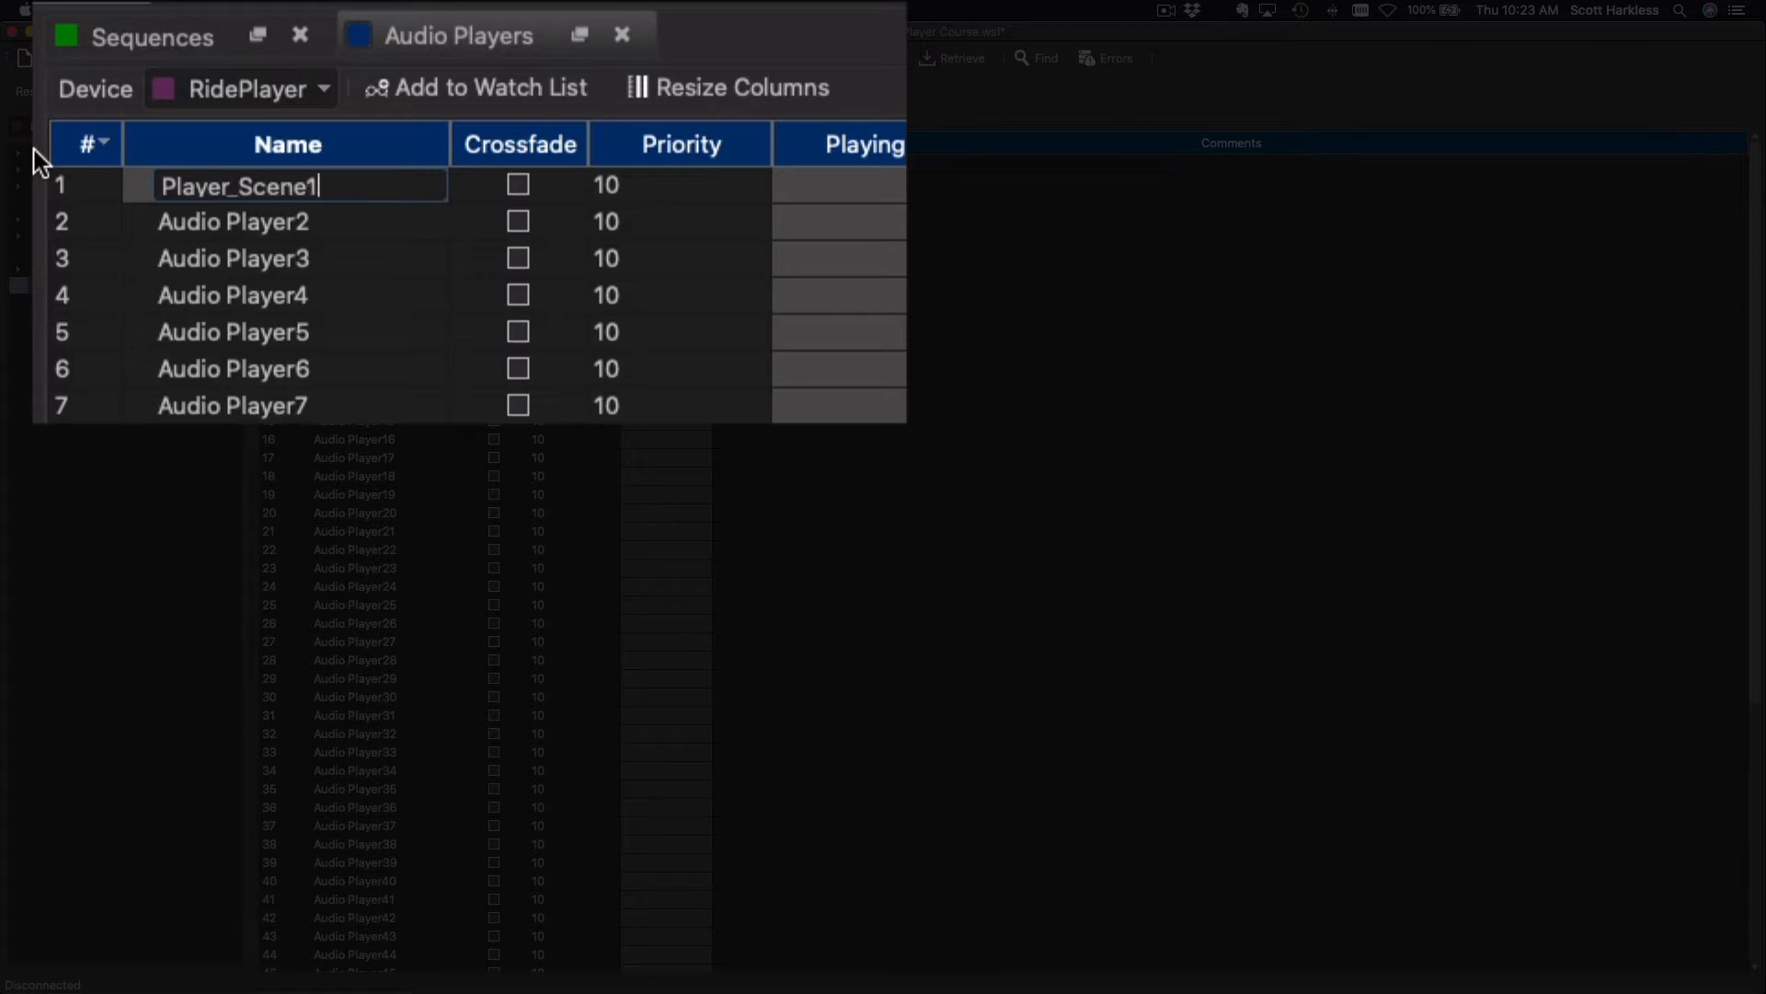
pyautogui.press('Tab')
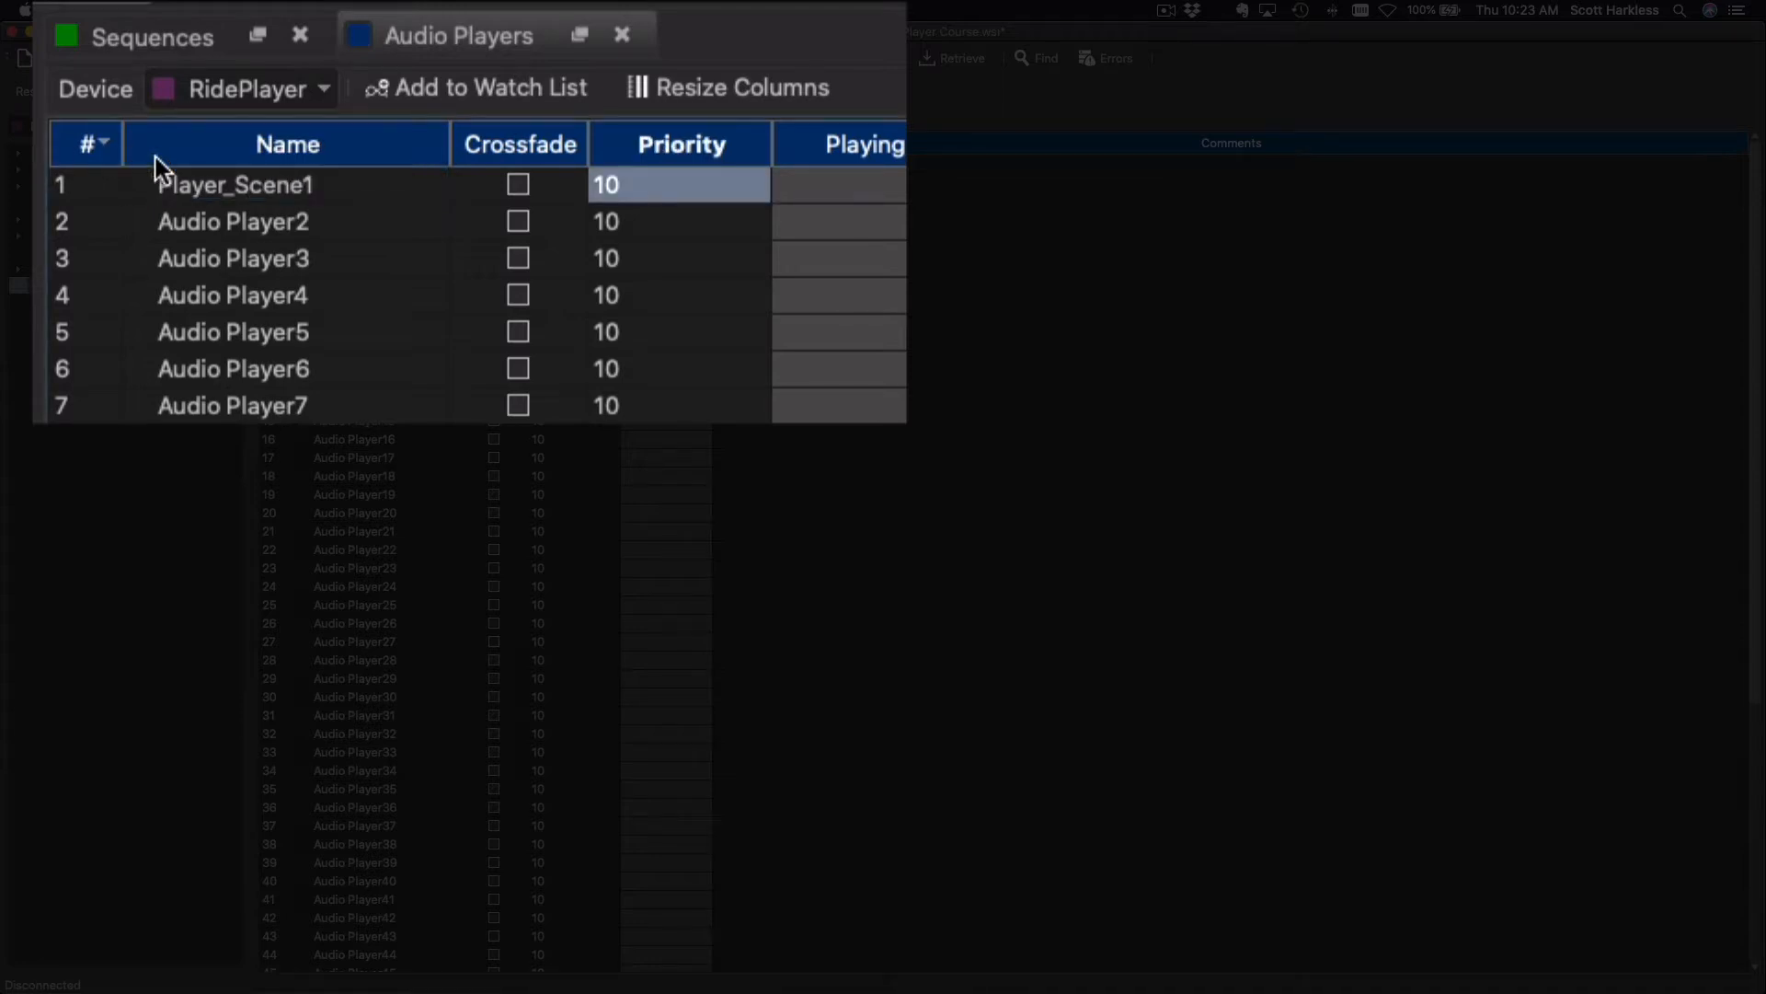
# Rename the second audio player as Player_Scene2_Left.
pyautogui.click(269, 209)
pyautogui.click(274, 214)
pyautogui.click(336, 220)
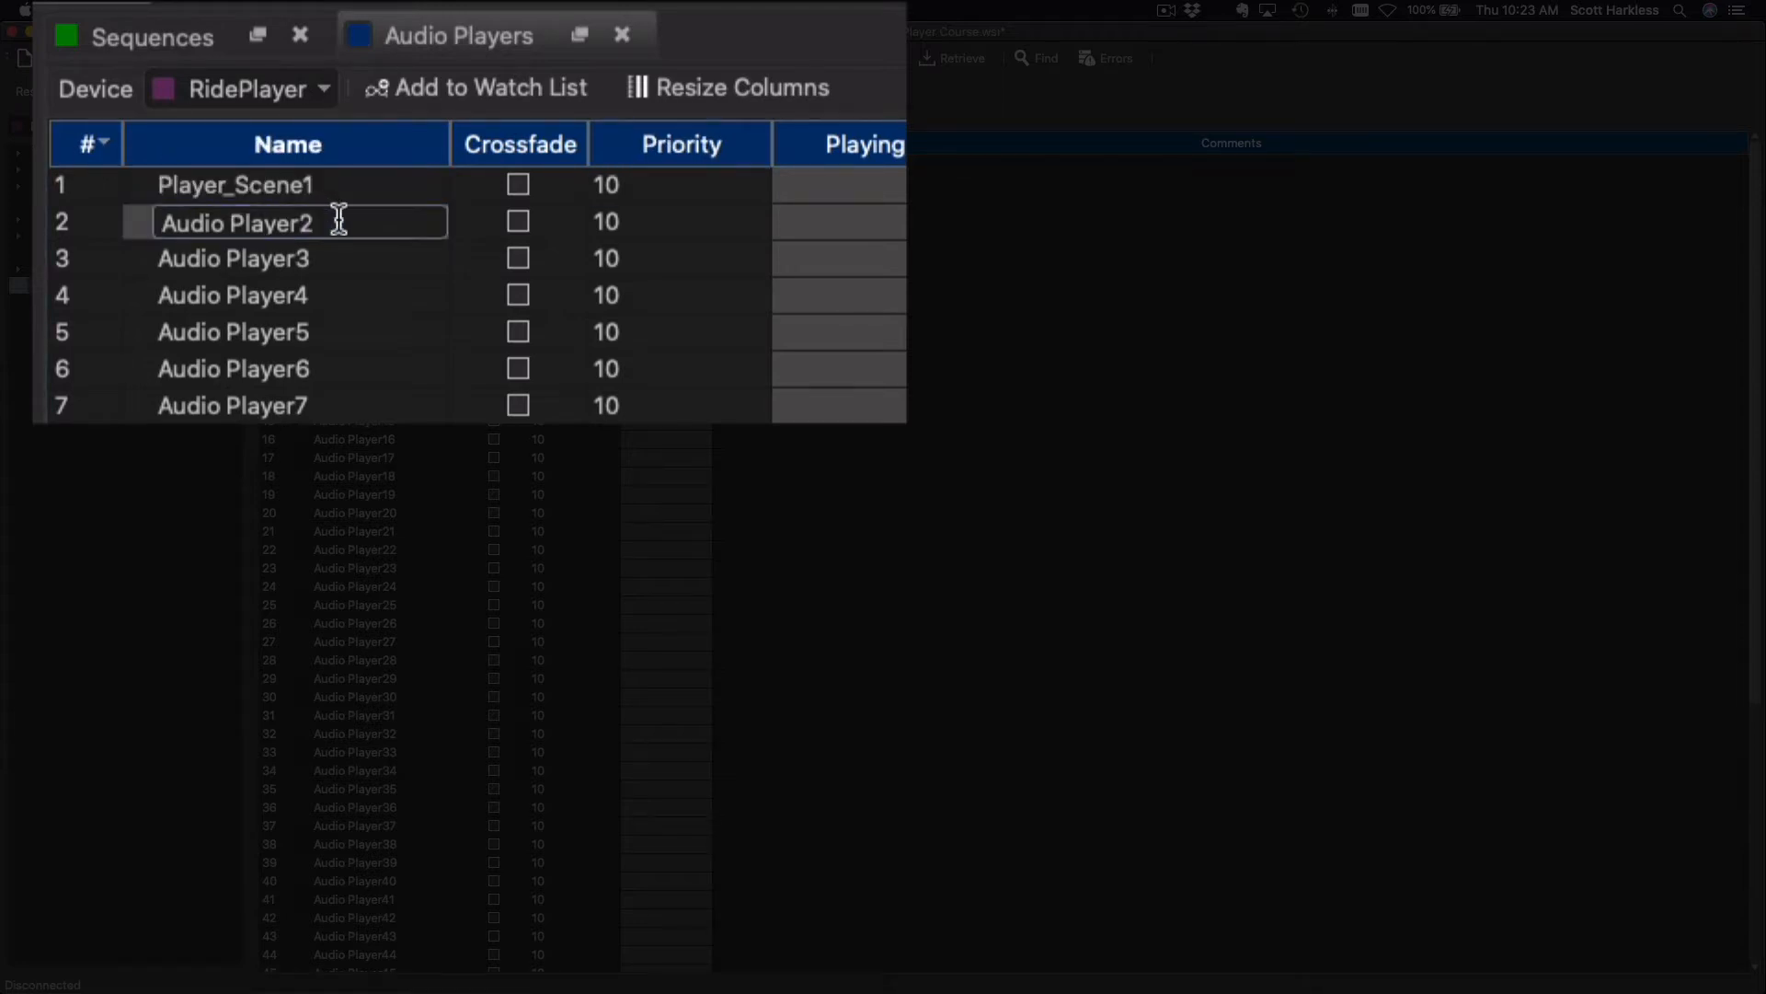
pyautogui.press('BackSpace')
pyautogui.press('BackSpace')
pyautogui.press('BackSpace')
pyautogui.press('BackSpace')
pyautogui.press('BackSpace')
pyautogui.press('BackSpace')
pyautogui.press('BackSpace')
pyautogui.press('BackSpace')
pyautogui.press('BackSpace')
pyautogui.press('BackSpace')
pyautogui.press('BackSpace')
pyautogui.press('BackSpace')
pyautogui.press('BackSpace')
pyautogui.write('P')
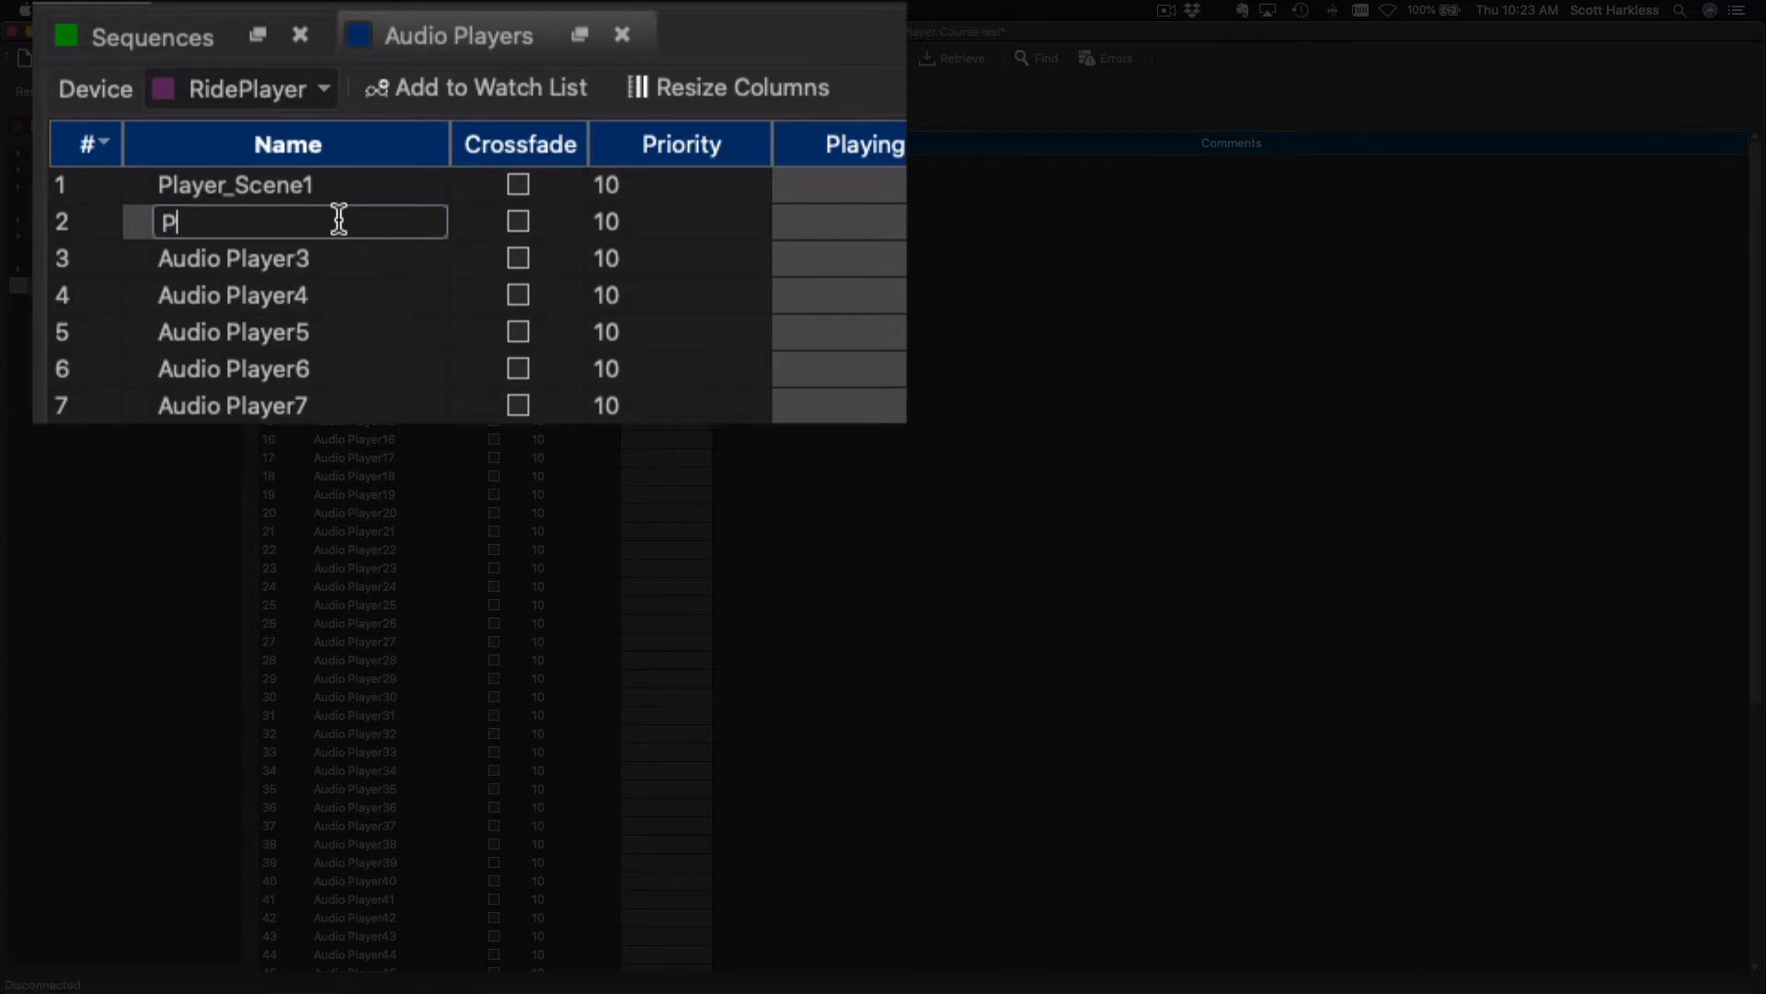
pyautogui.write('layer_Scene')
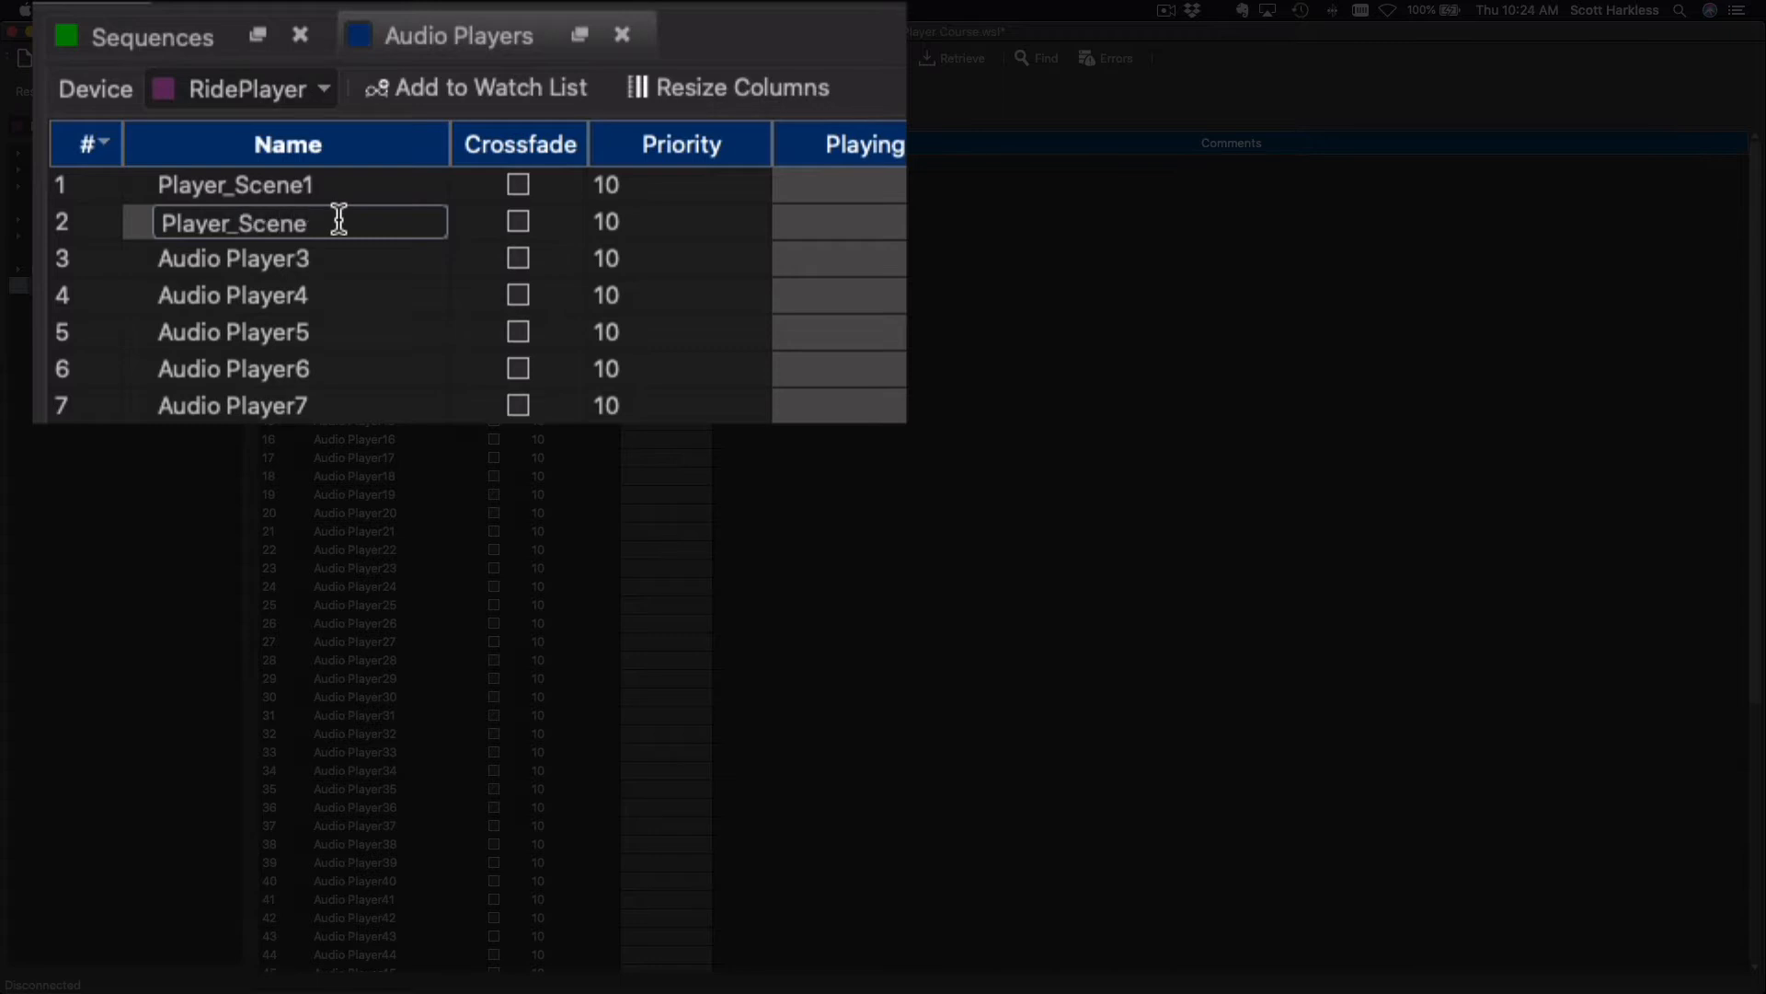
pyautogui.write('2_Left')
pyautogui.press('Return')
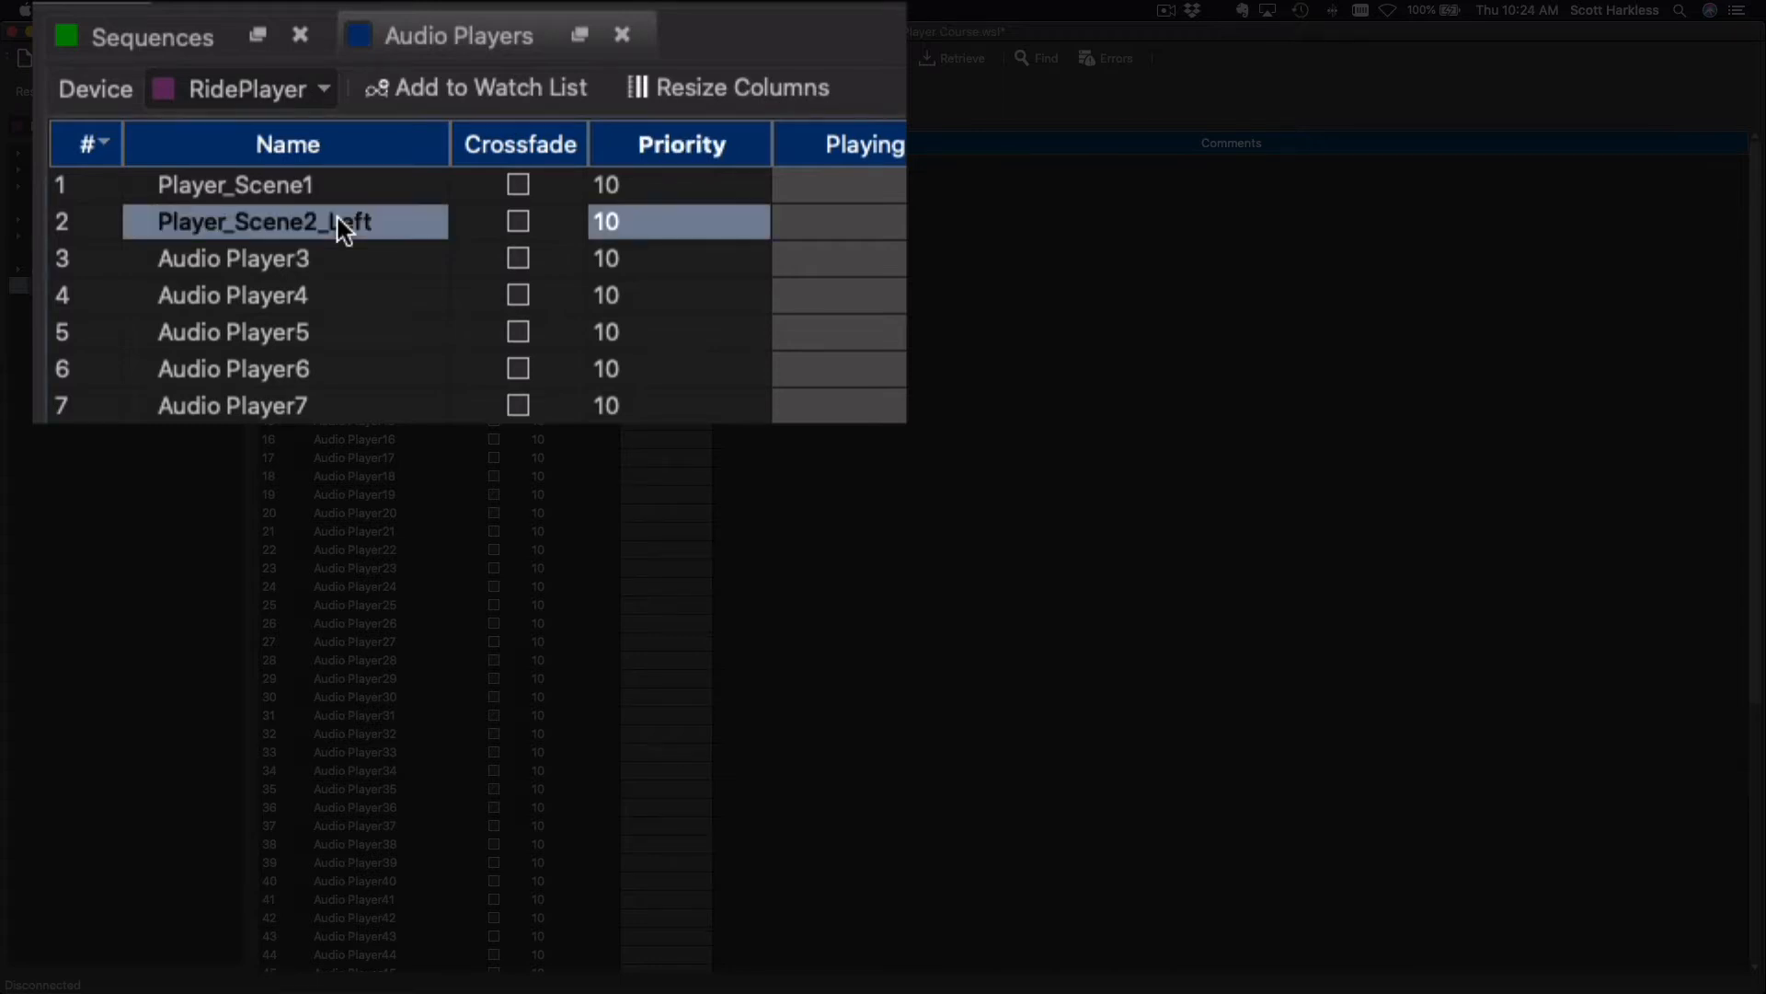
# Rename the third audio player as Player_Scene2_Right.
pyautogui.doubleClick(322, 265)
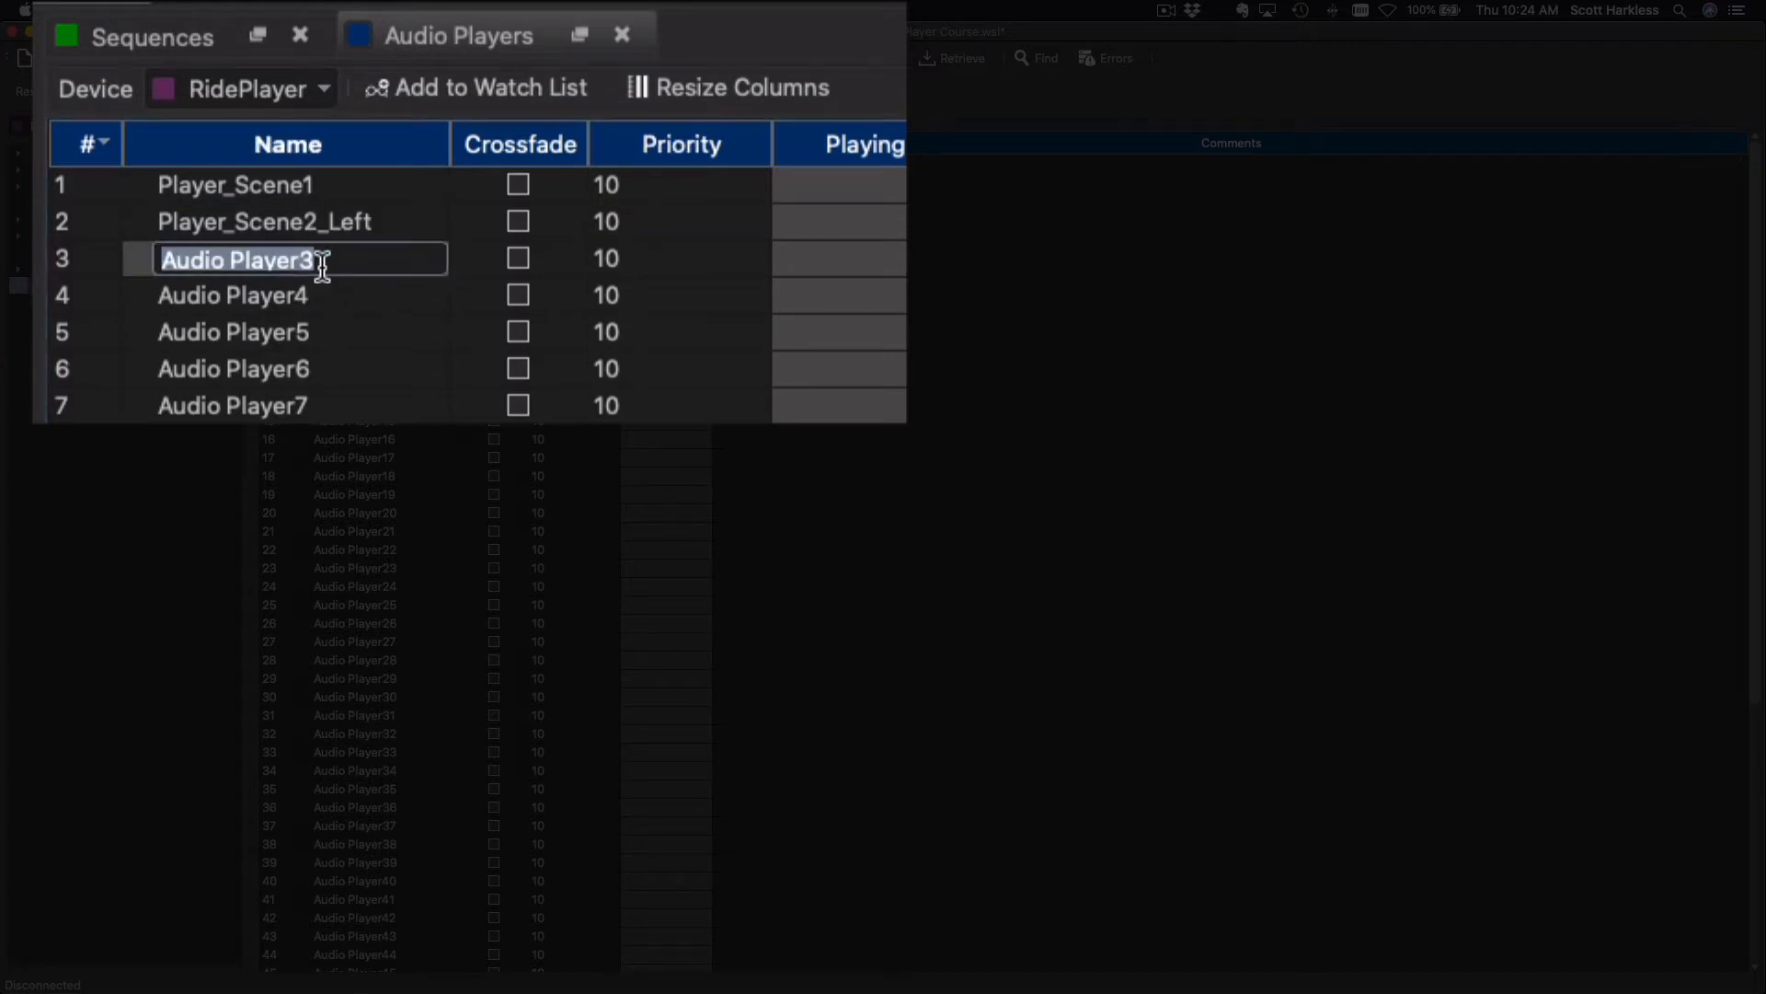
pyautogui.write('Player_Scene2')
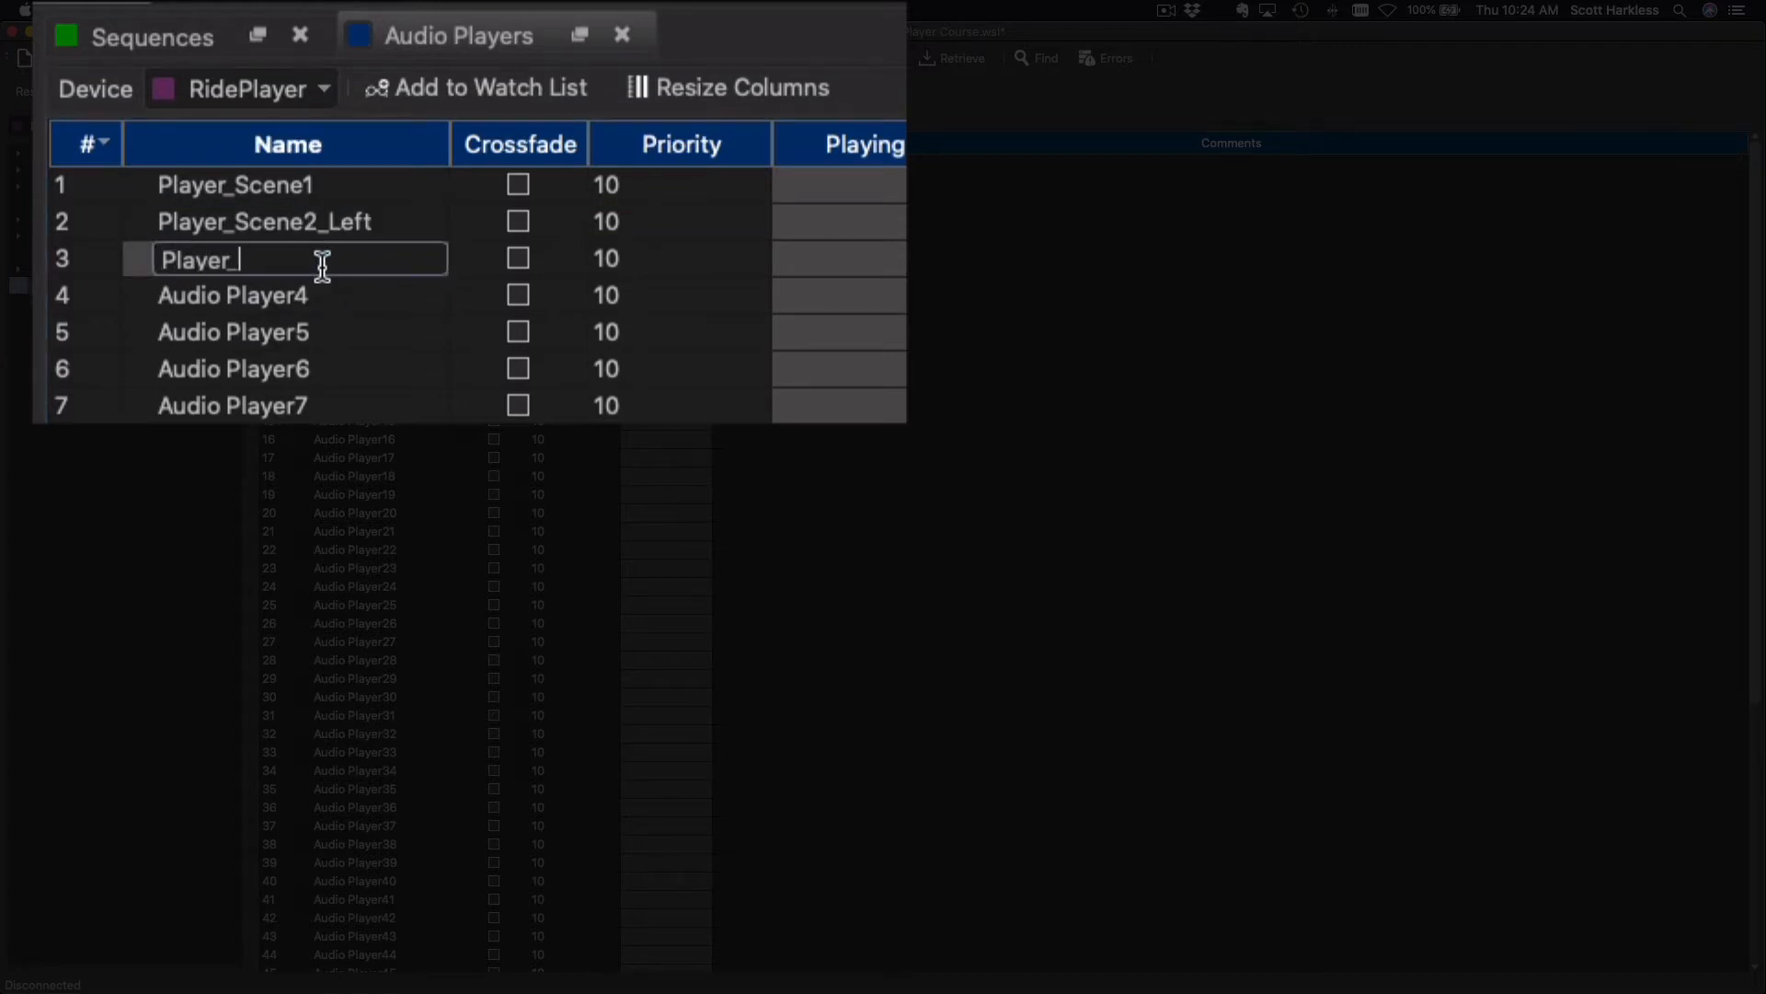
pyautogui.write('_Right')
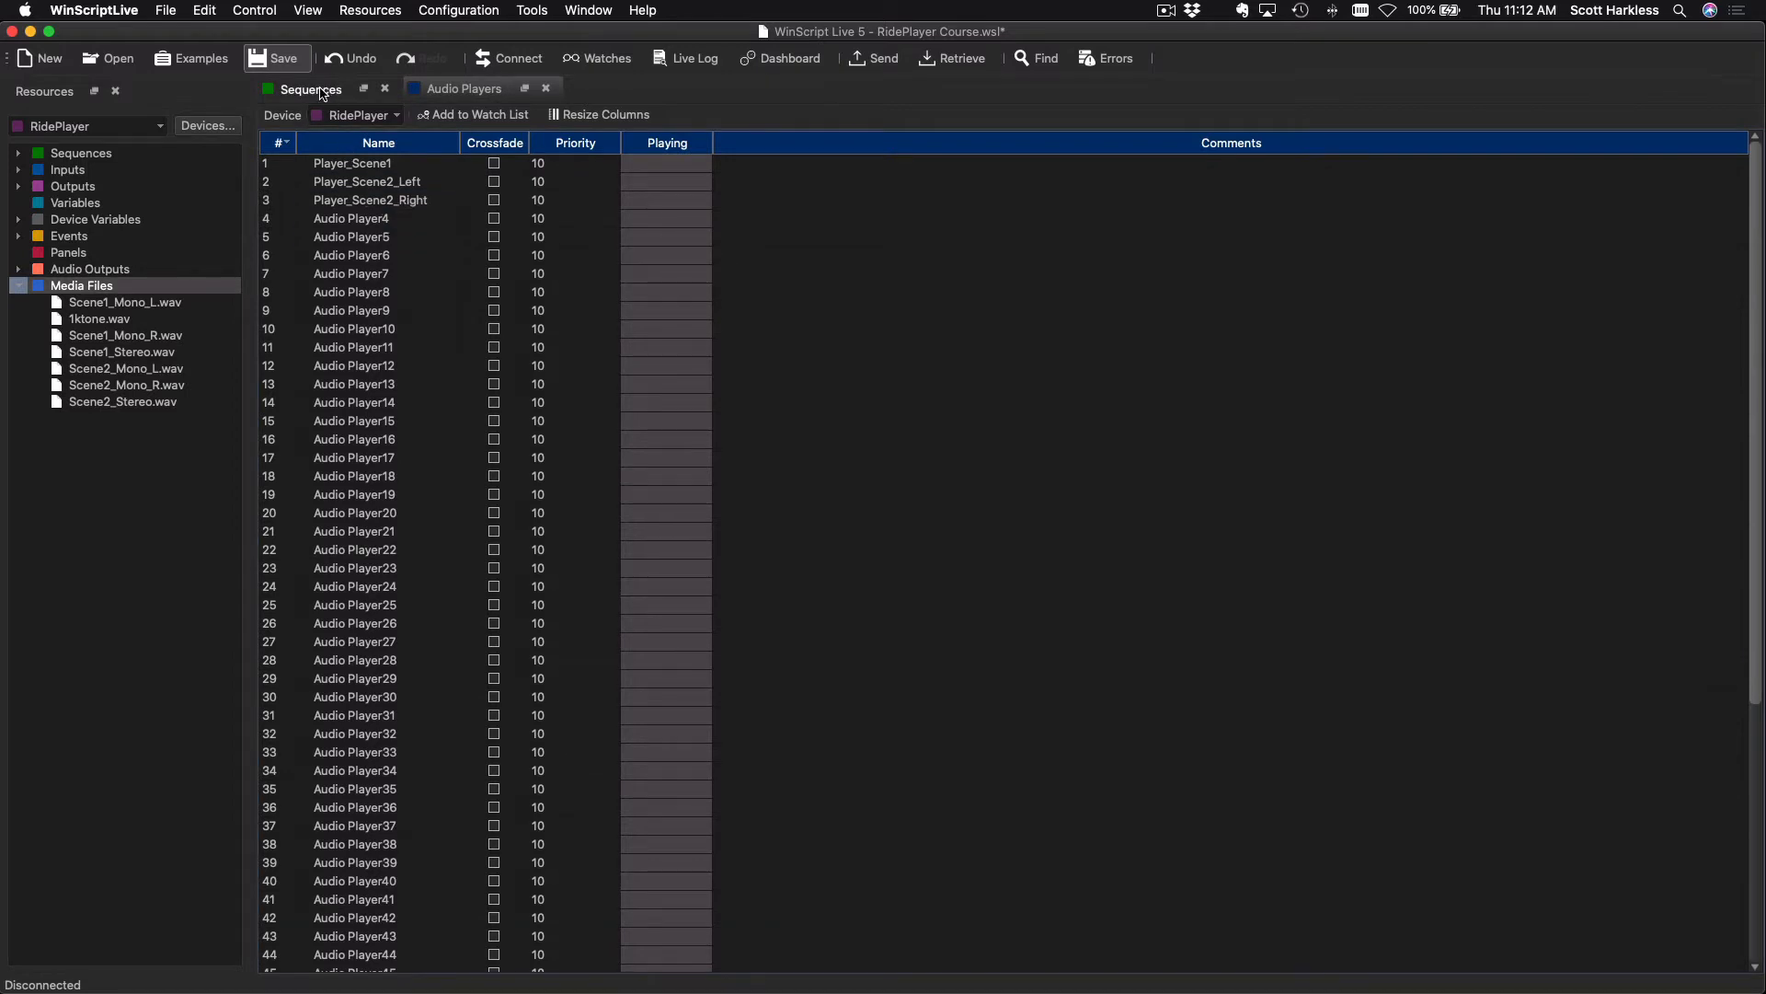
# Create a new Timed sequence named Timeline_Scene1, displayed in Timeline View.
pyautogui.click(322, 90)
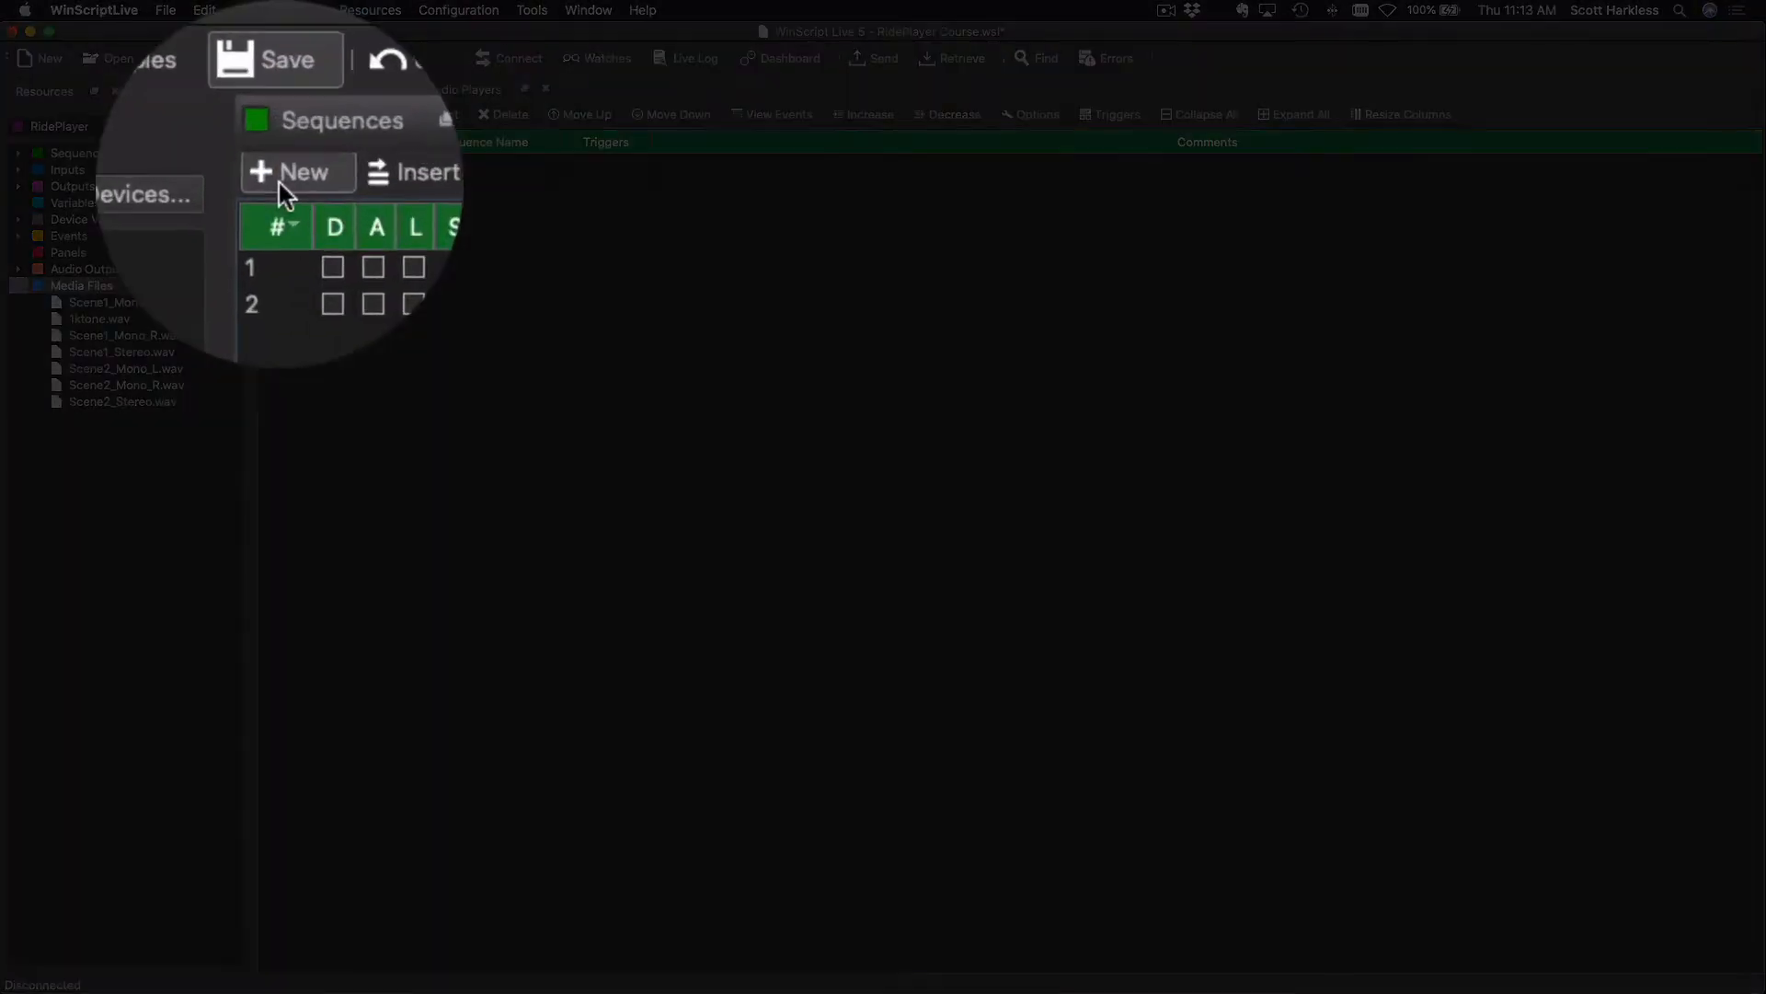
pyautogui.click(282, 118)
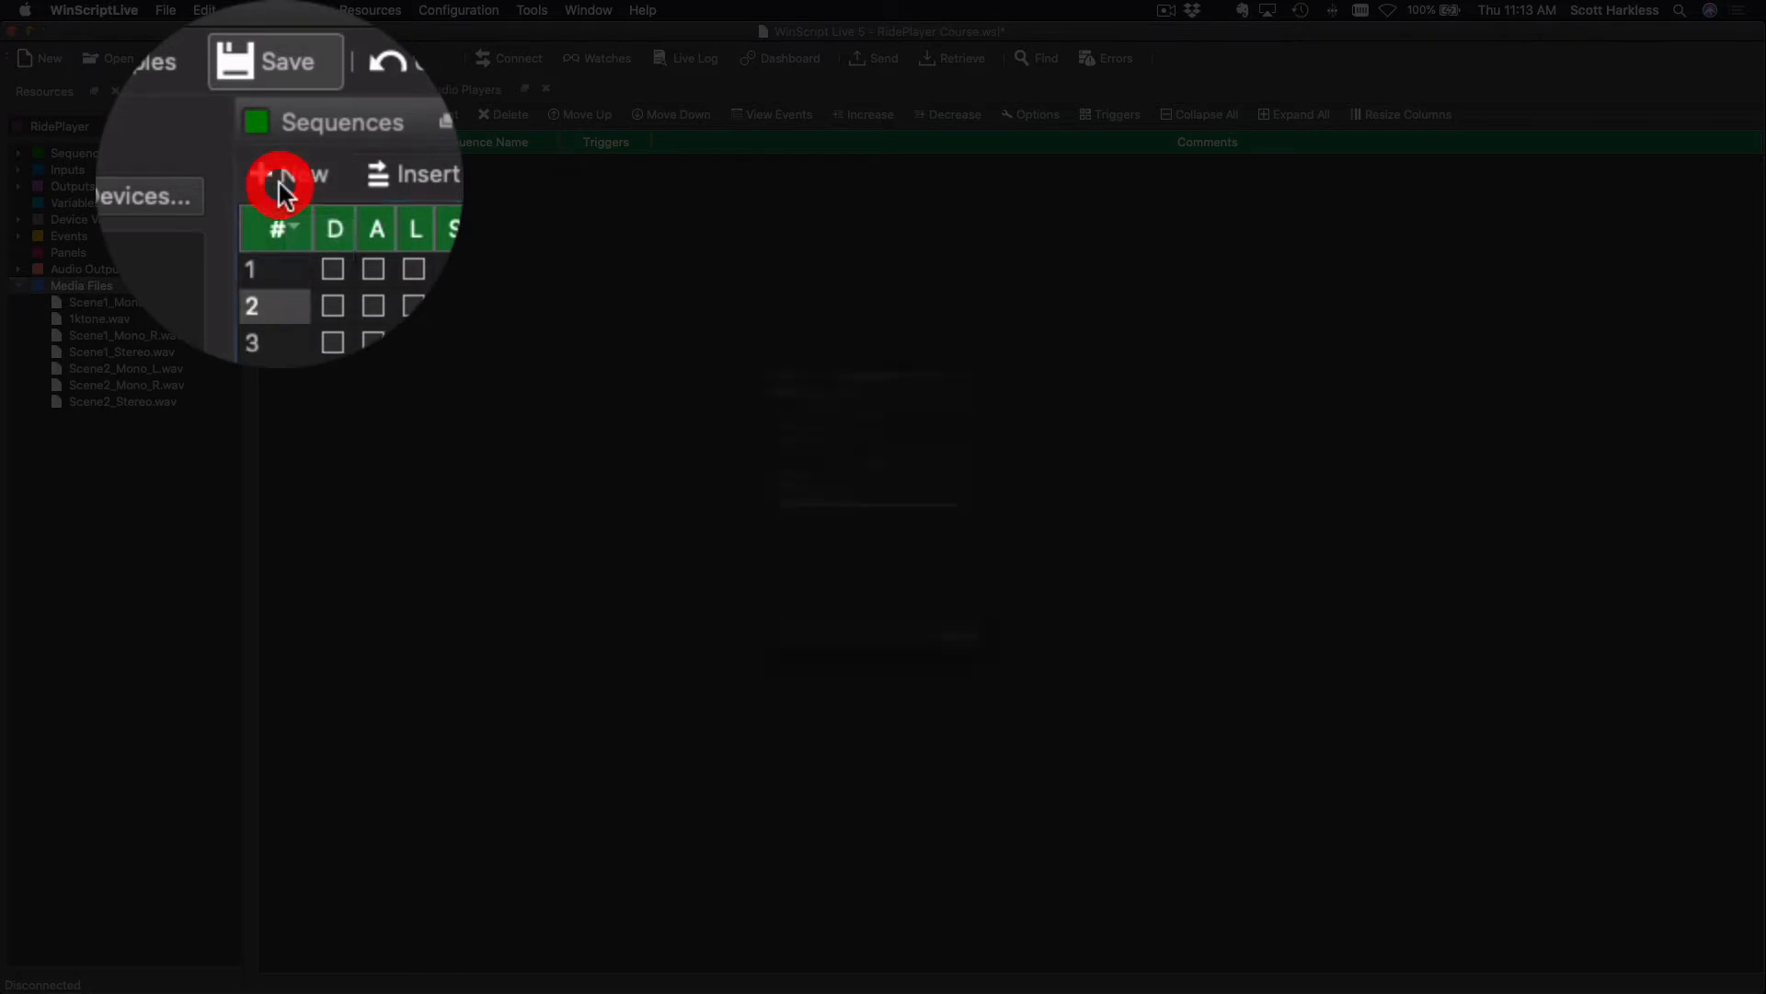
pyautogui.click(773, 387)
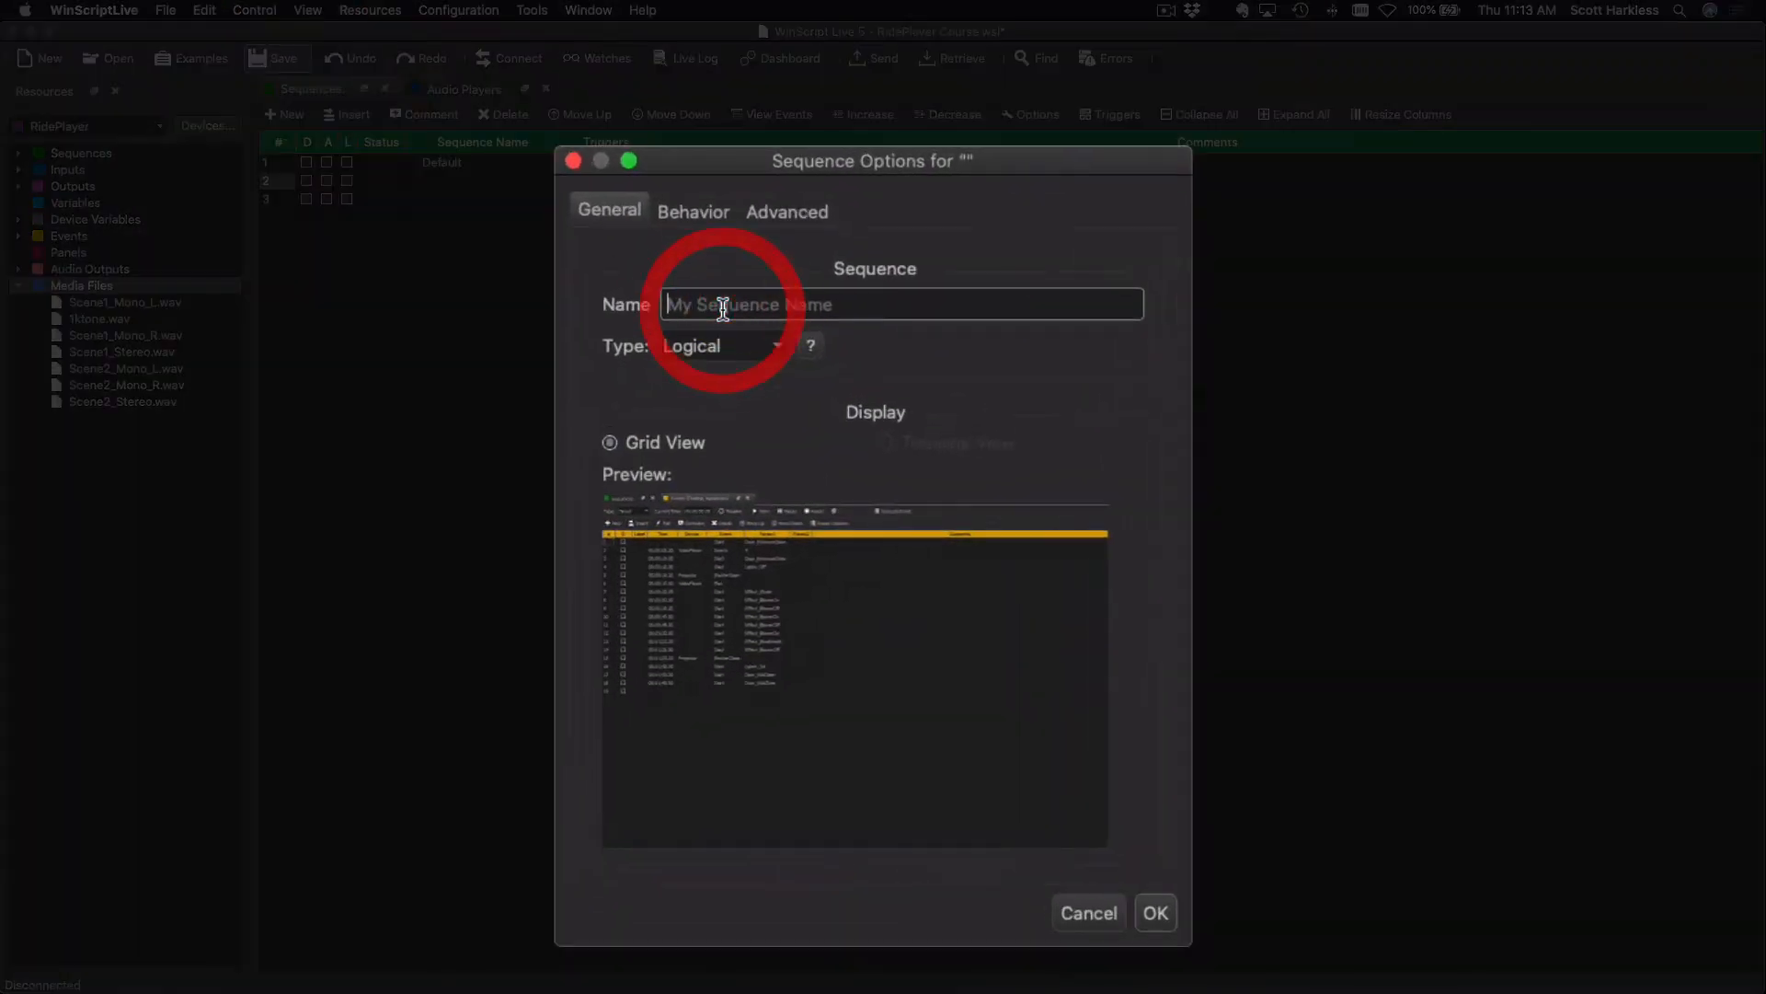
pyautogui.write('Timeline ')
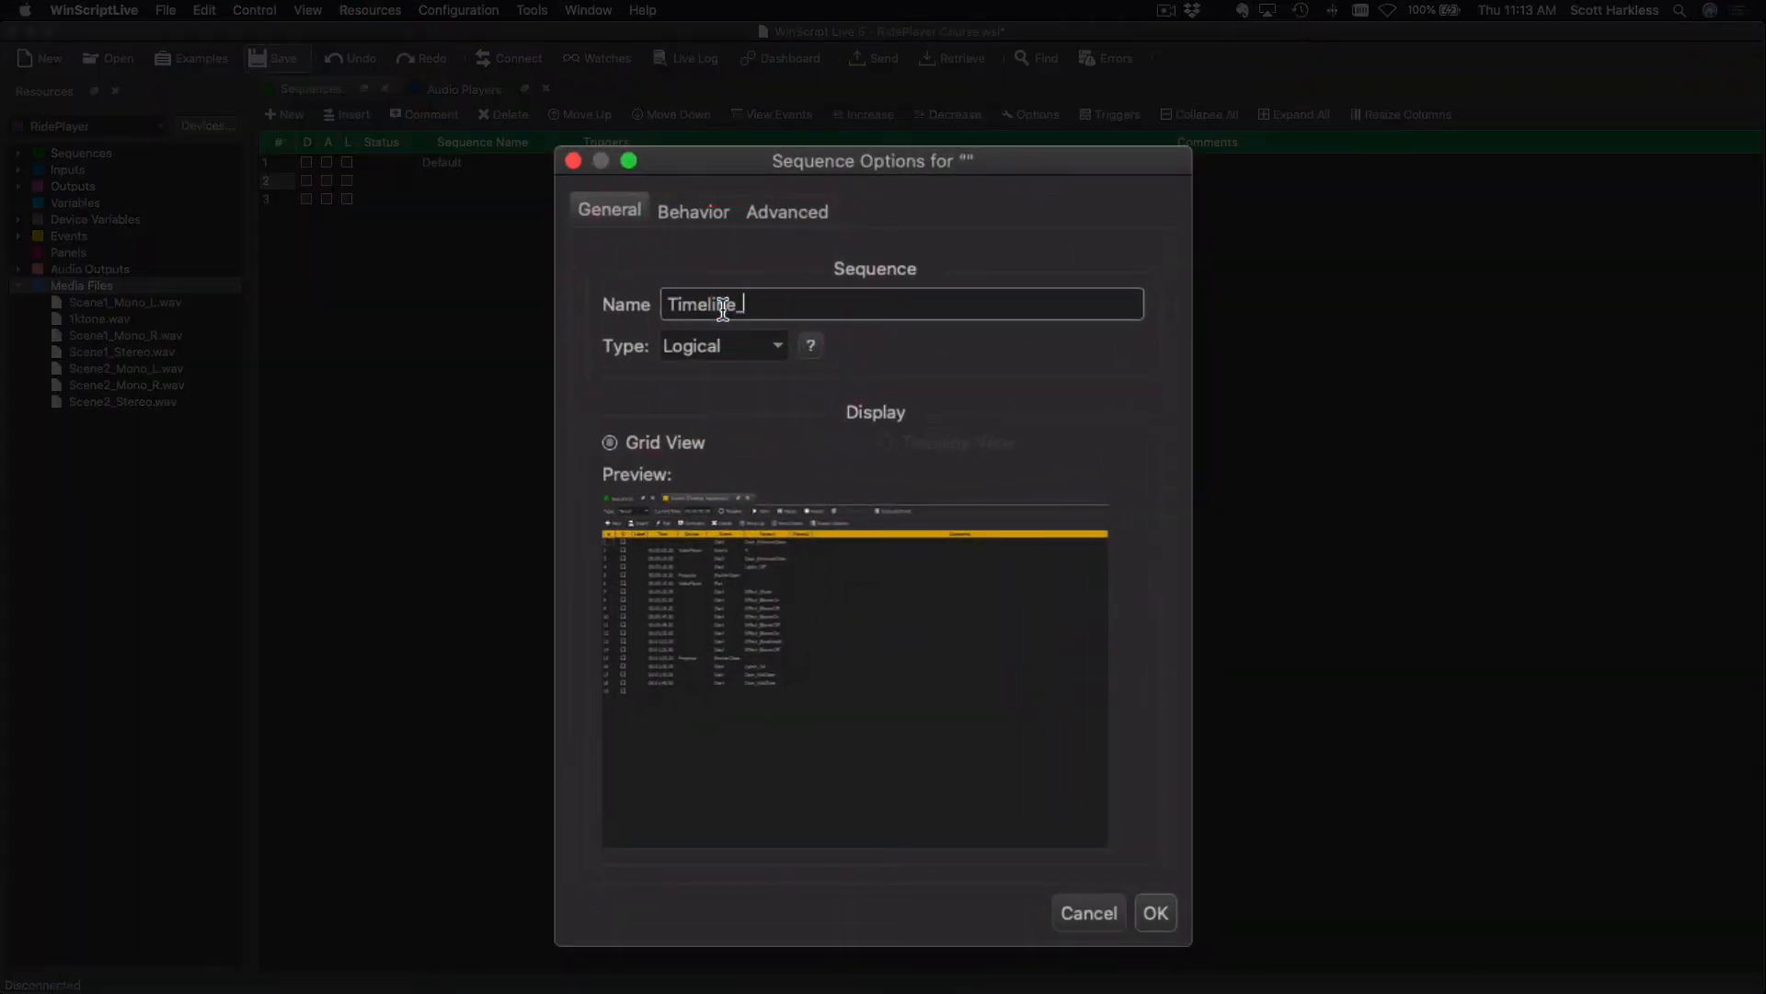
pyautogui.write('Scene1')
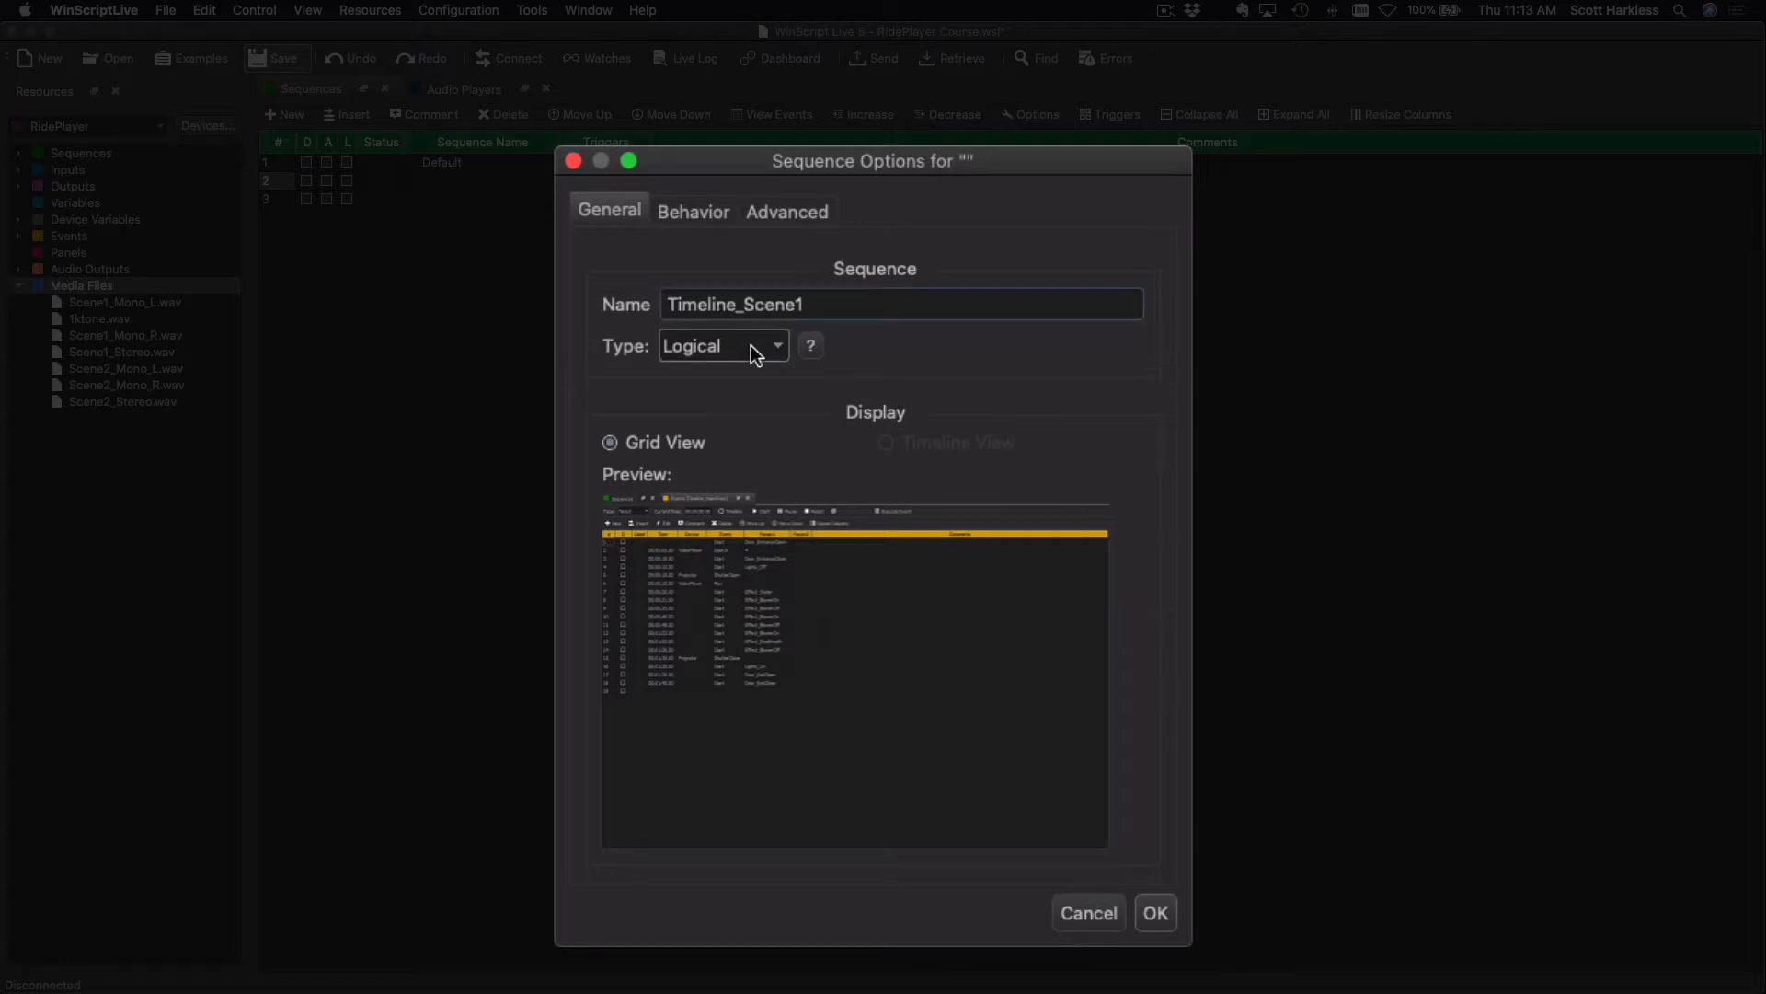
pyautogui.click(751, 345)
pyautogui.click(731, 414)
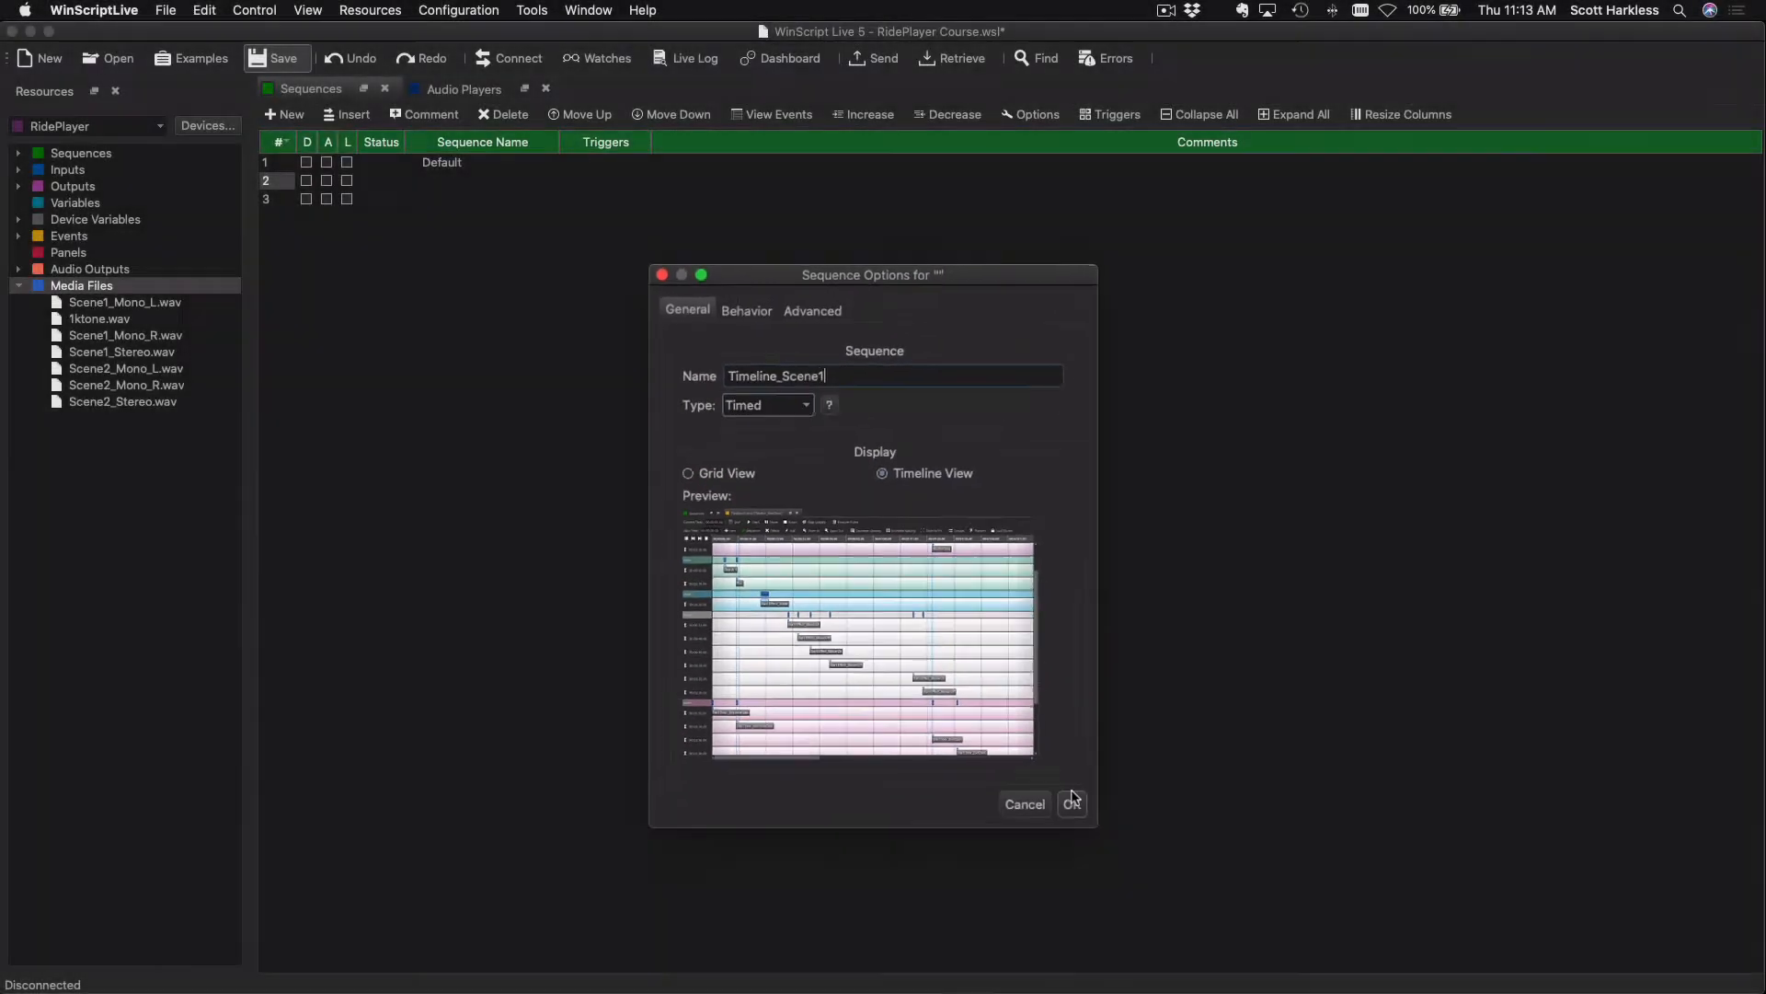
pyautogui.click(1064, 795)
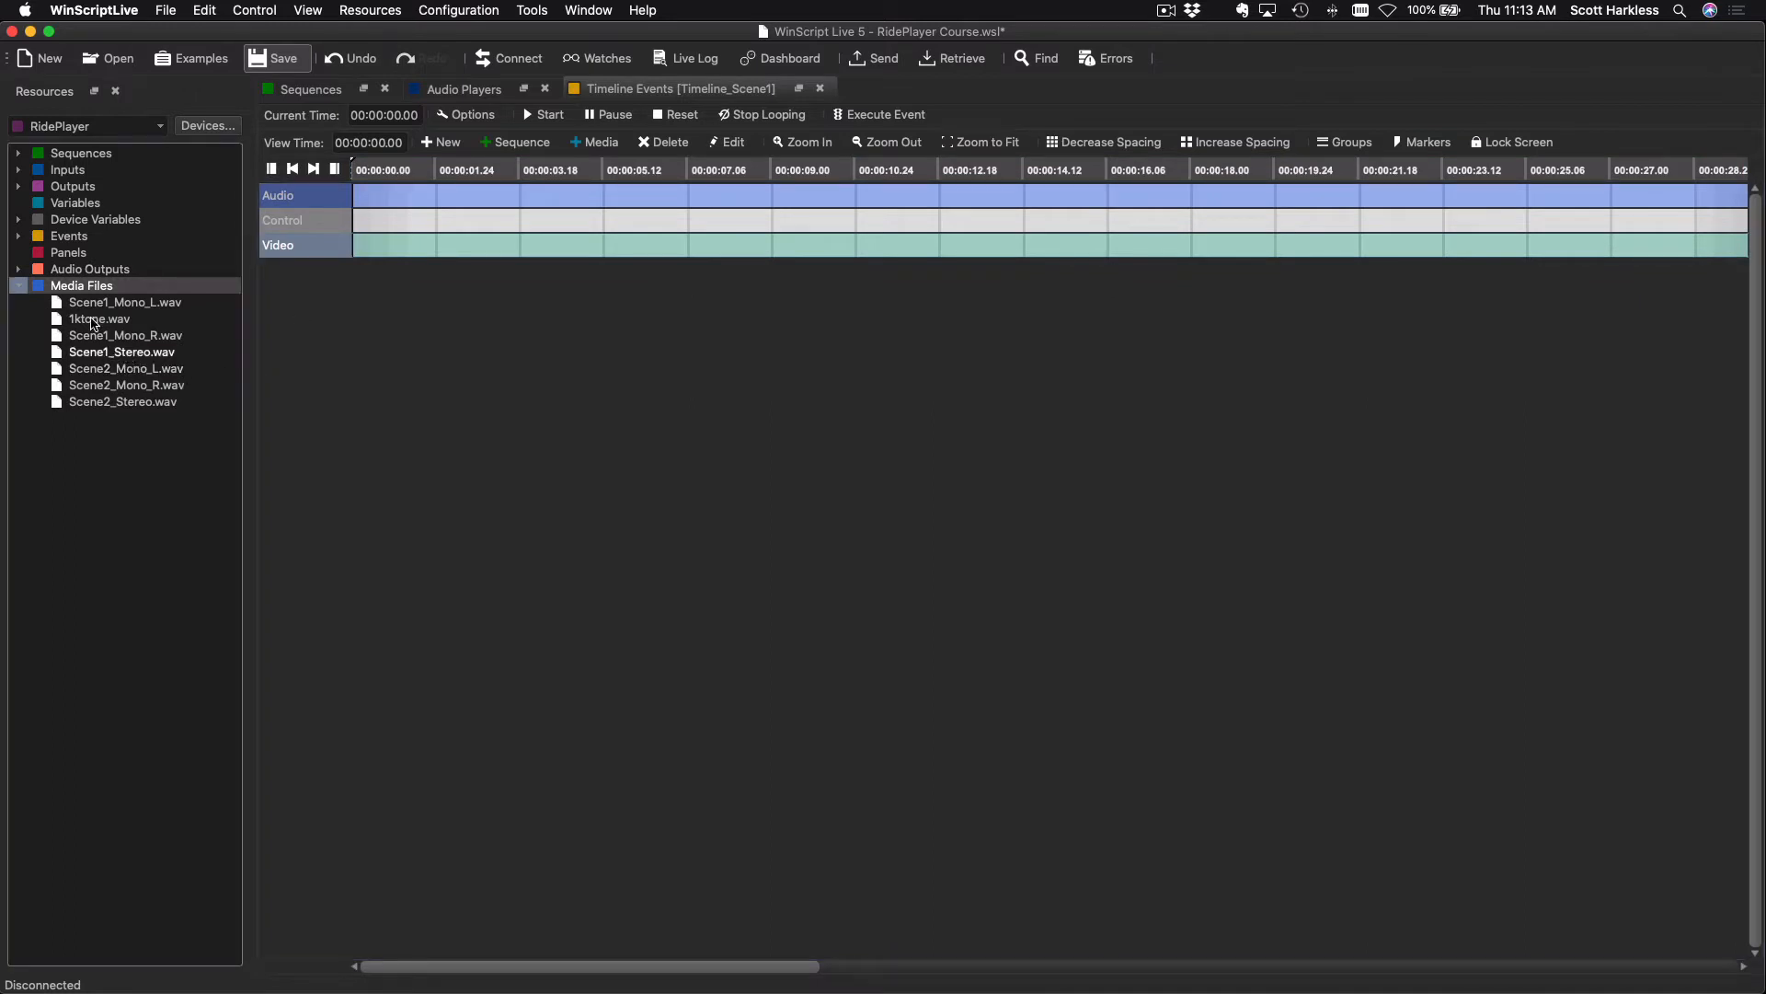
# Place the Scene1_Stereo.wav media file at the start of the timeline as an audio event.
pyautogui.click(20, 288)
pyautogui.click(21, 288)
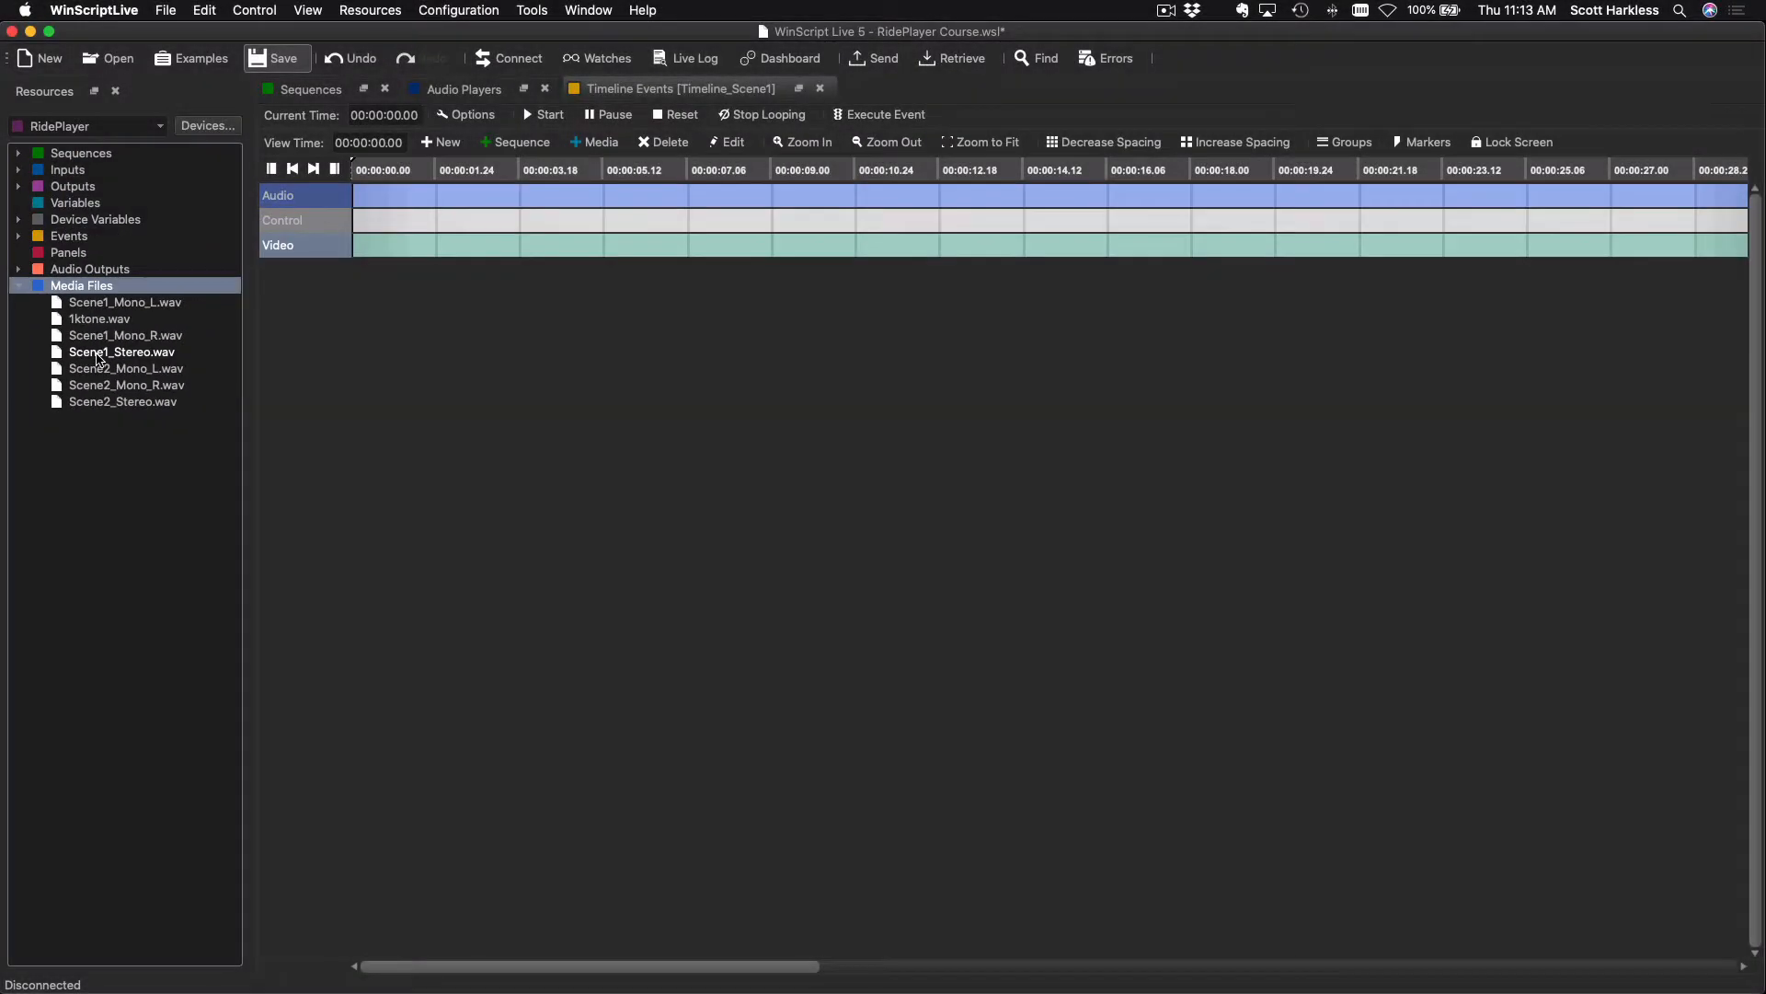
pyautogui.moveTo(98, 355); pyautogui.dragTo(406, 223)
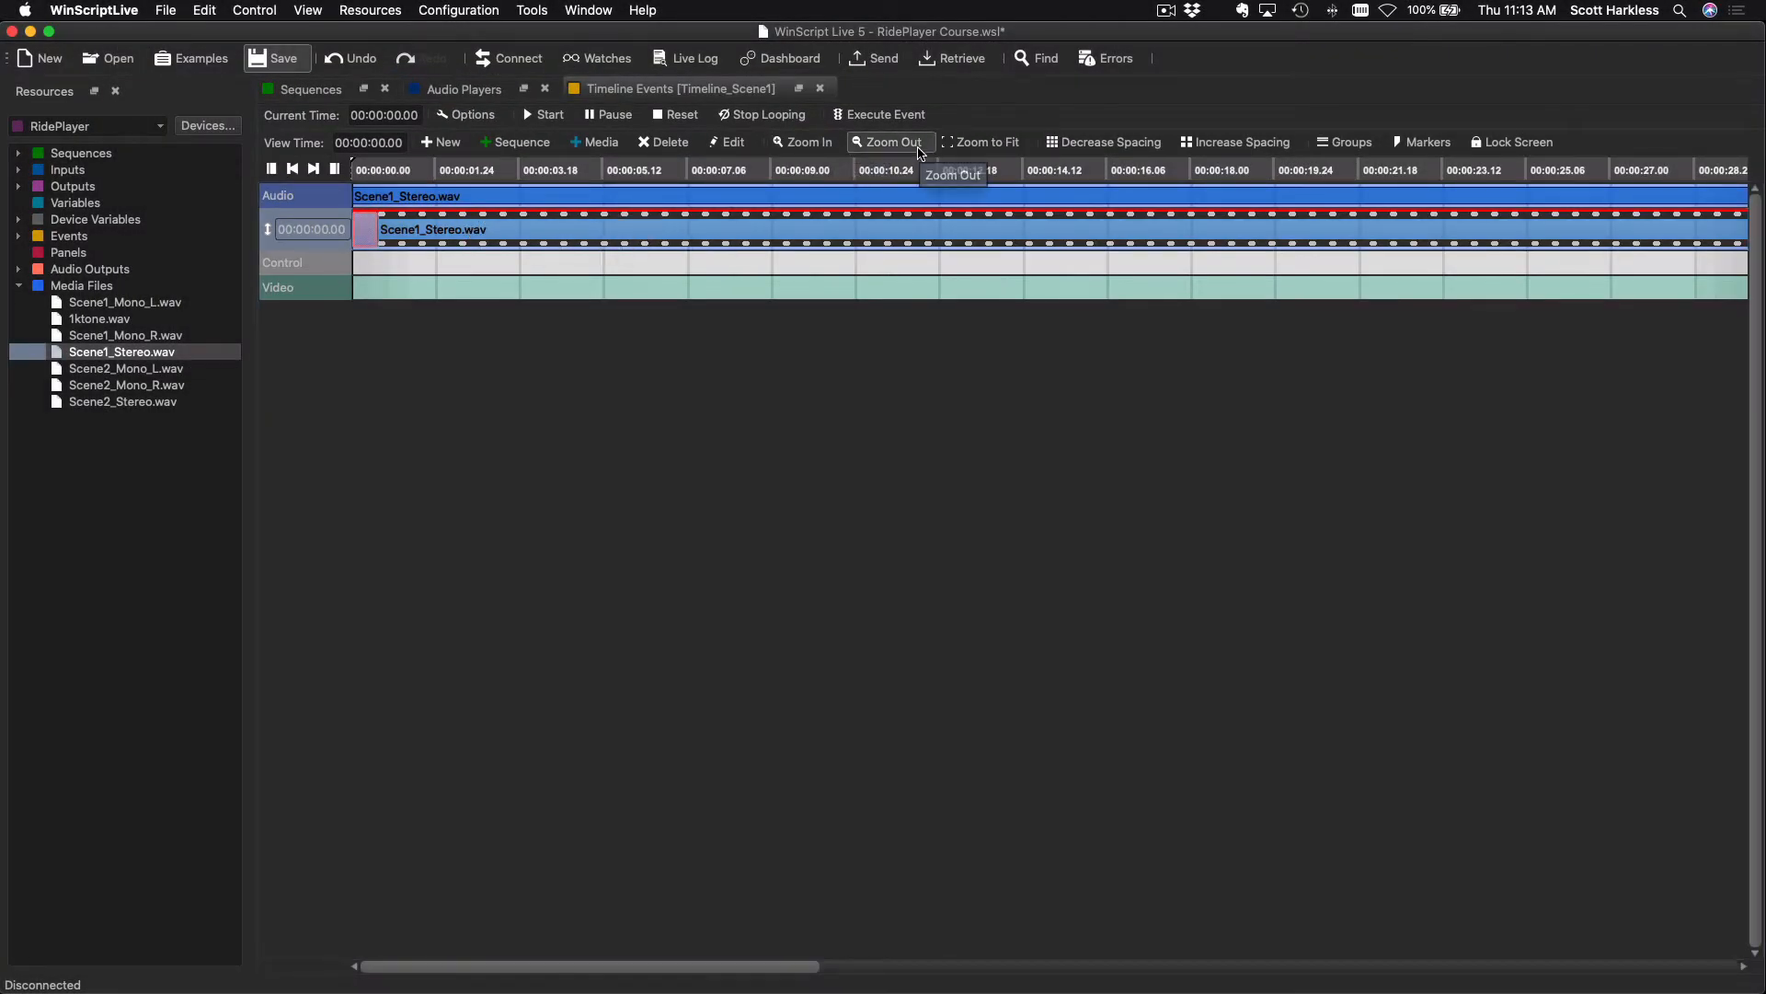
# Edit the Scene1_Stereo.wav Play Audio event and assign Player_Scene1 as its player.
pyautogui.click(921, 151)
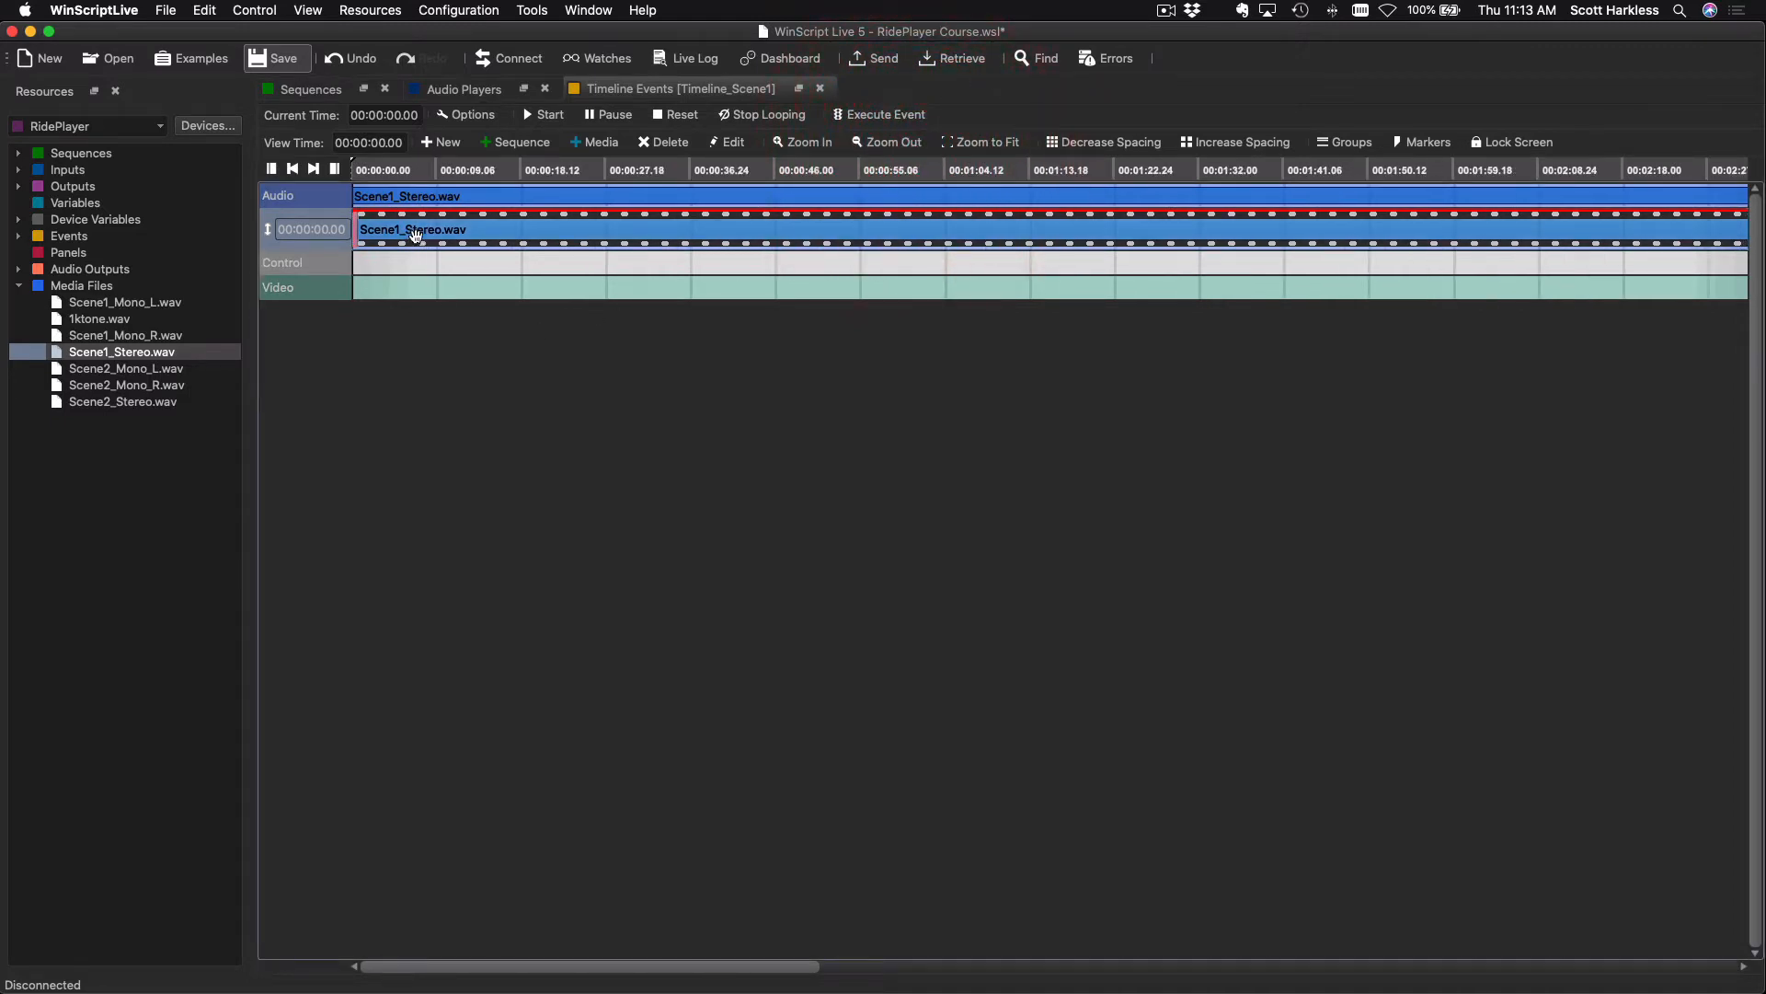
pyautogui.doubleClick(414, 234)
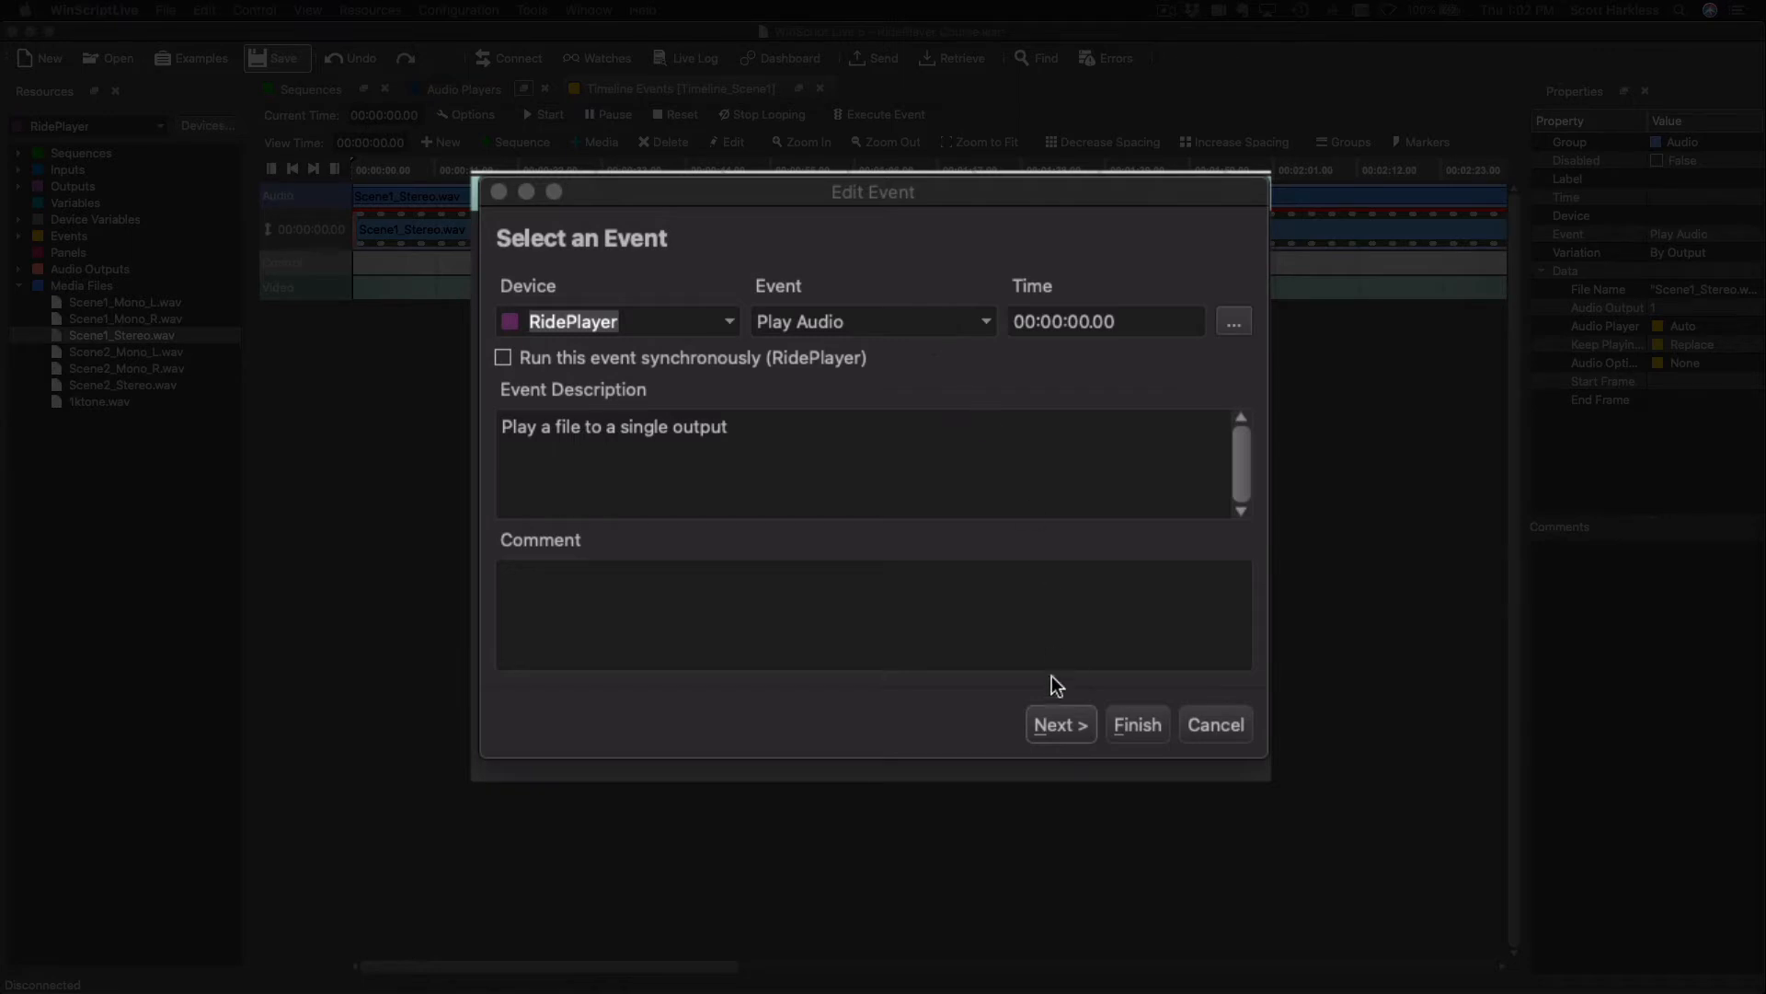
pyautogui.click(1052, 722)
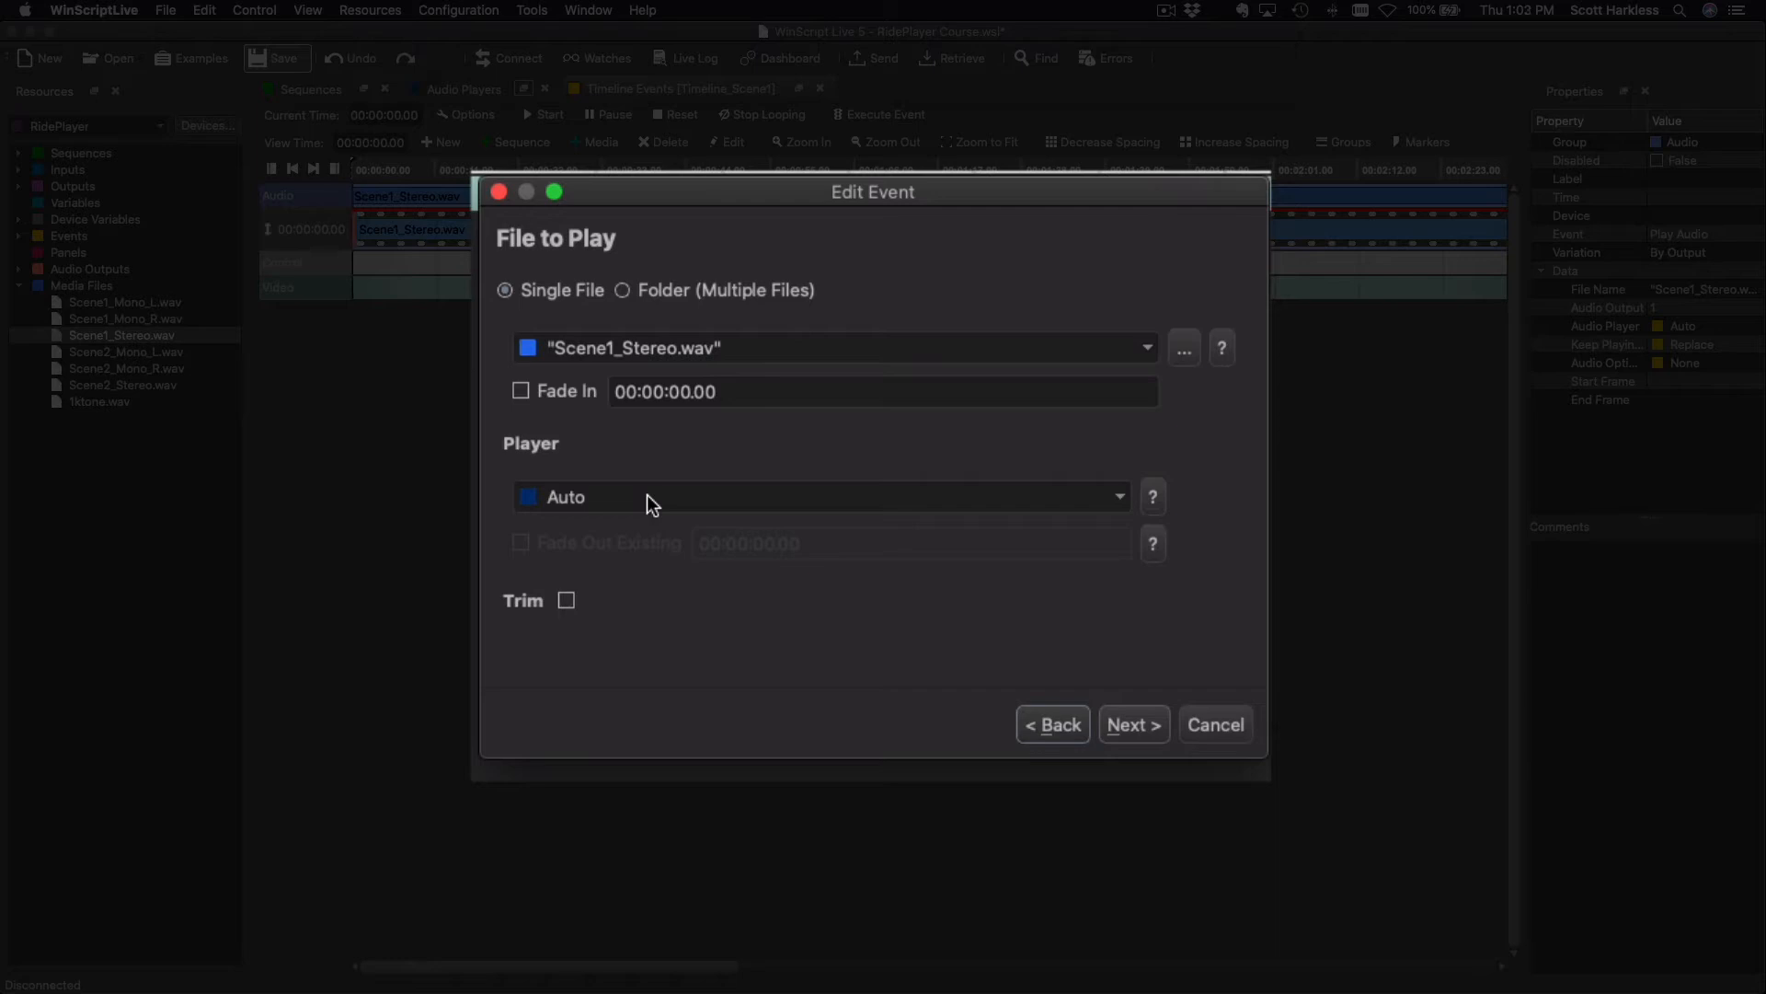
pyautogui.click(1124, 492)
pyautogui.scroll(-3, 676, 608)
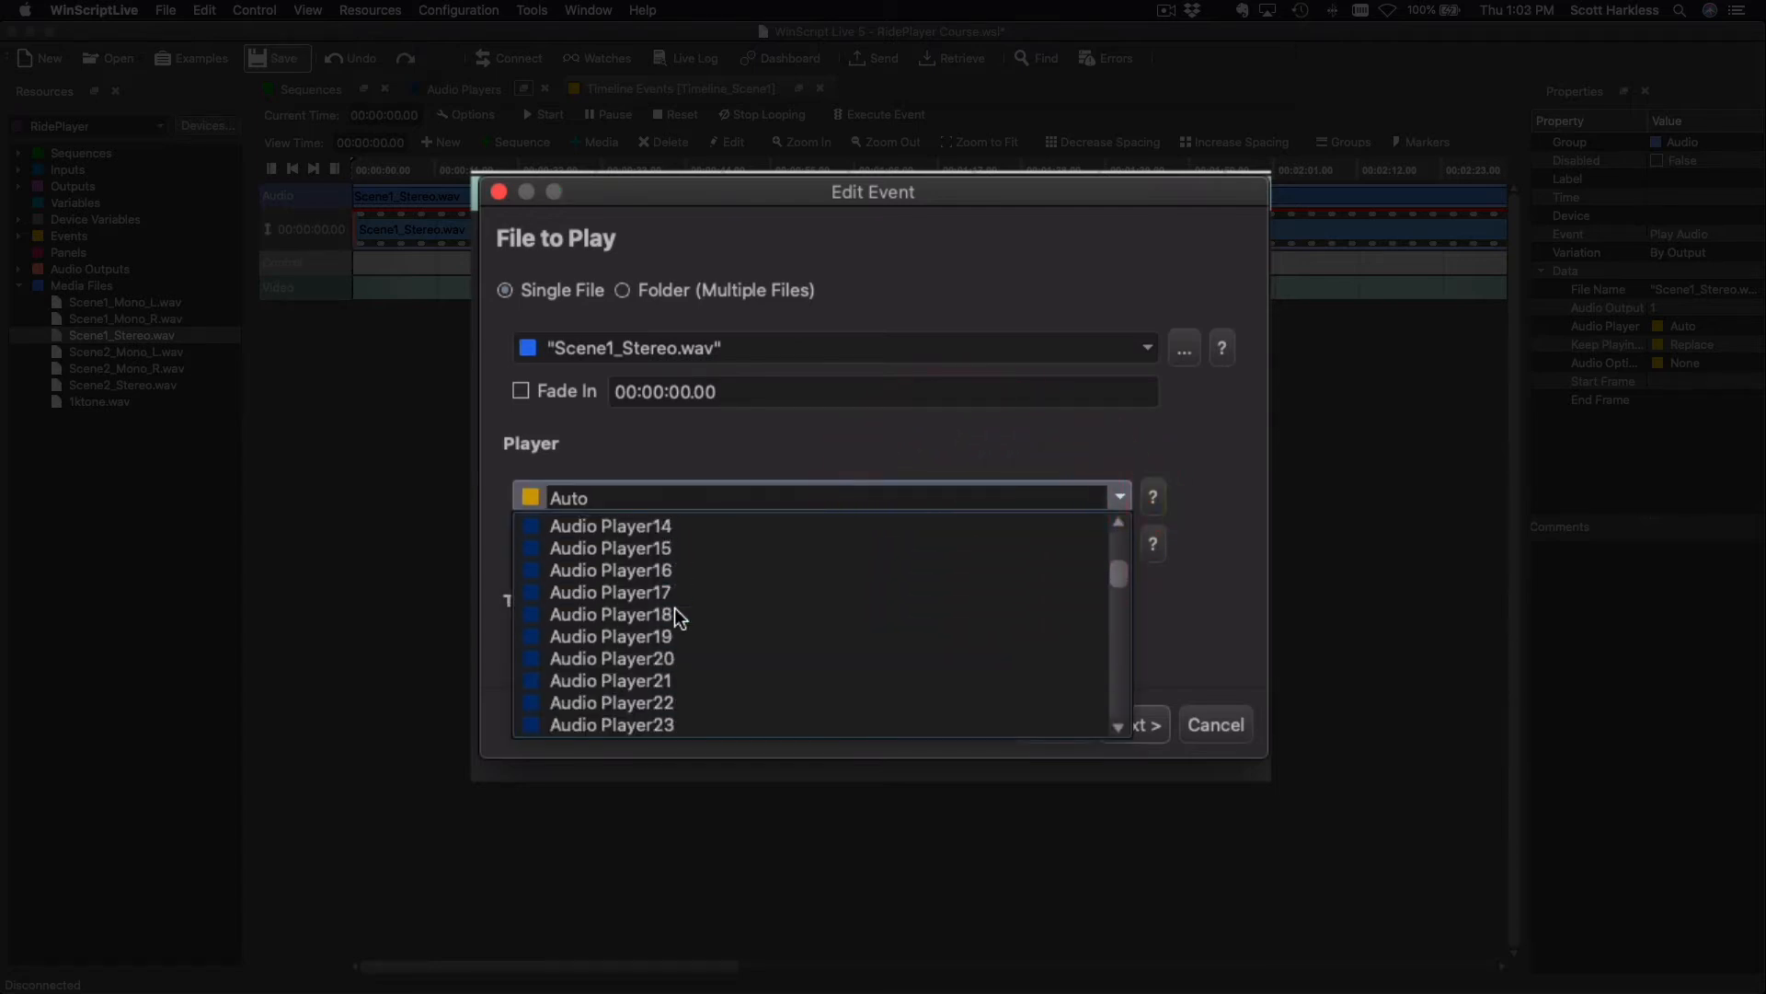
pyautogui.scroll(-15, 675, 607)
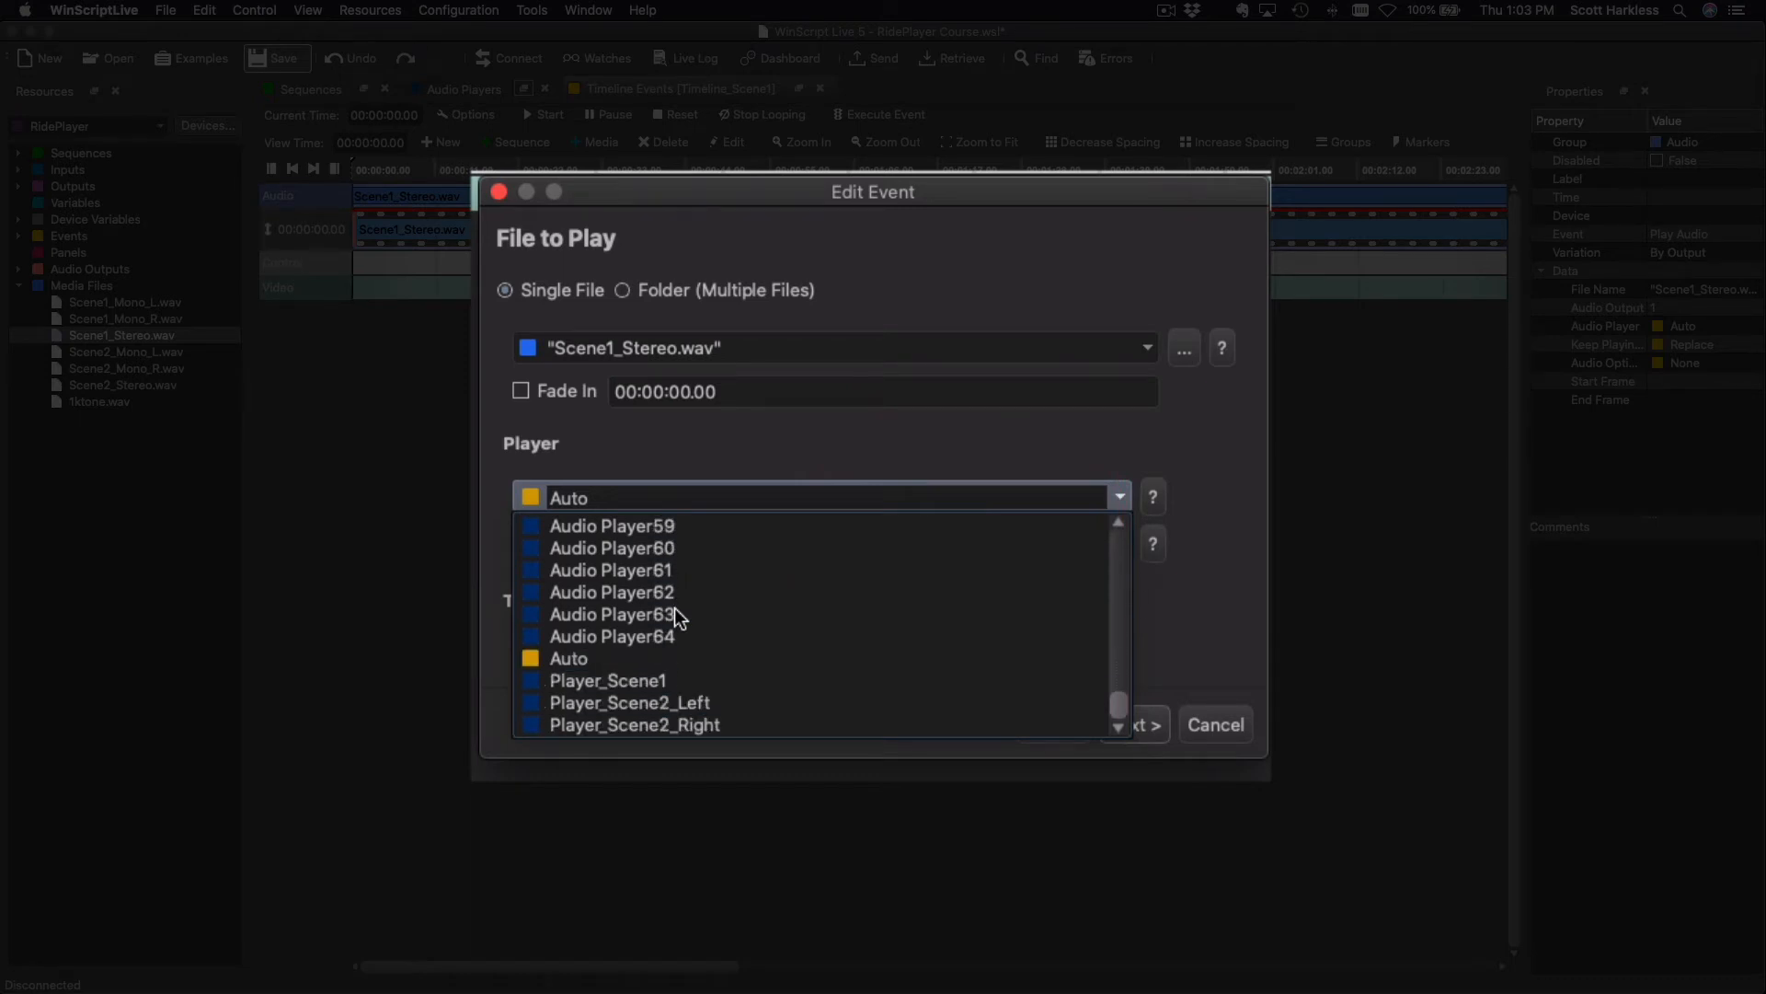
pyautogui.click(629, 683)
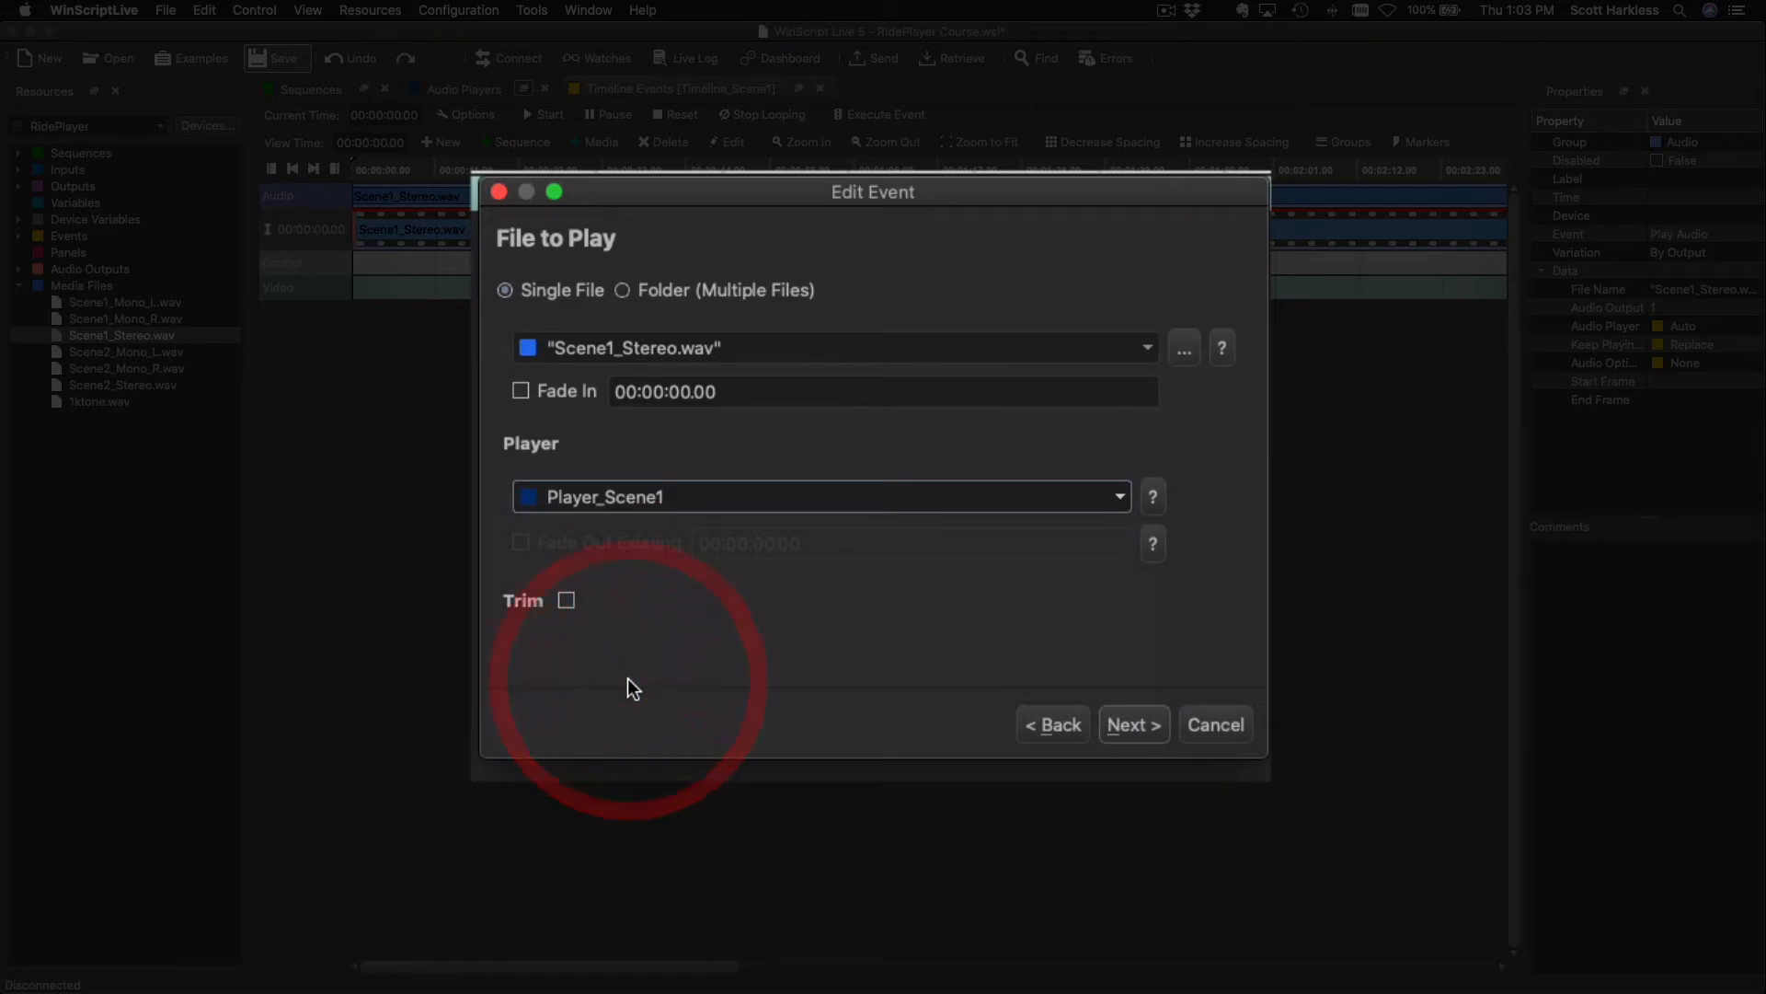
pyautogui.click(1134, 724)
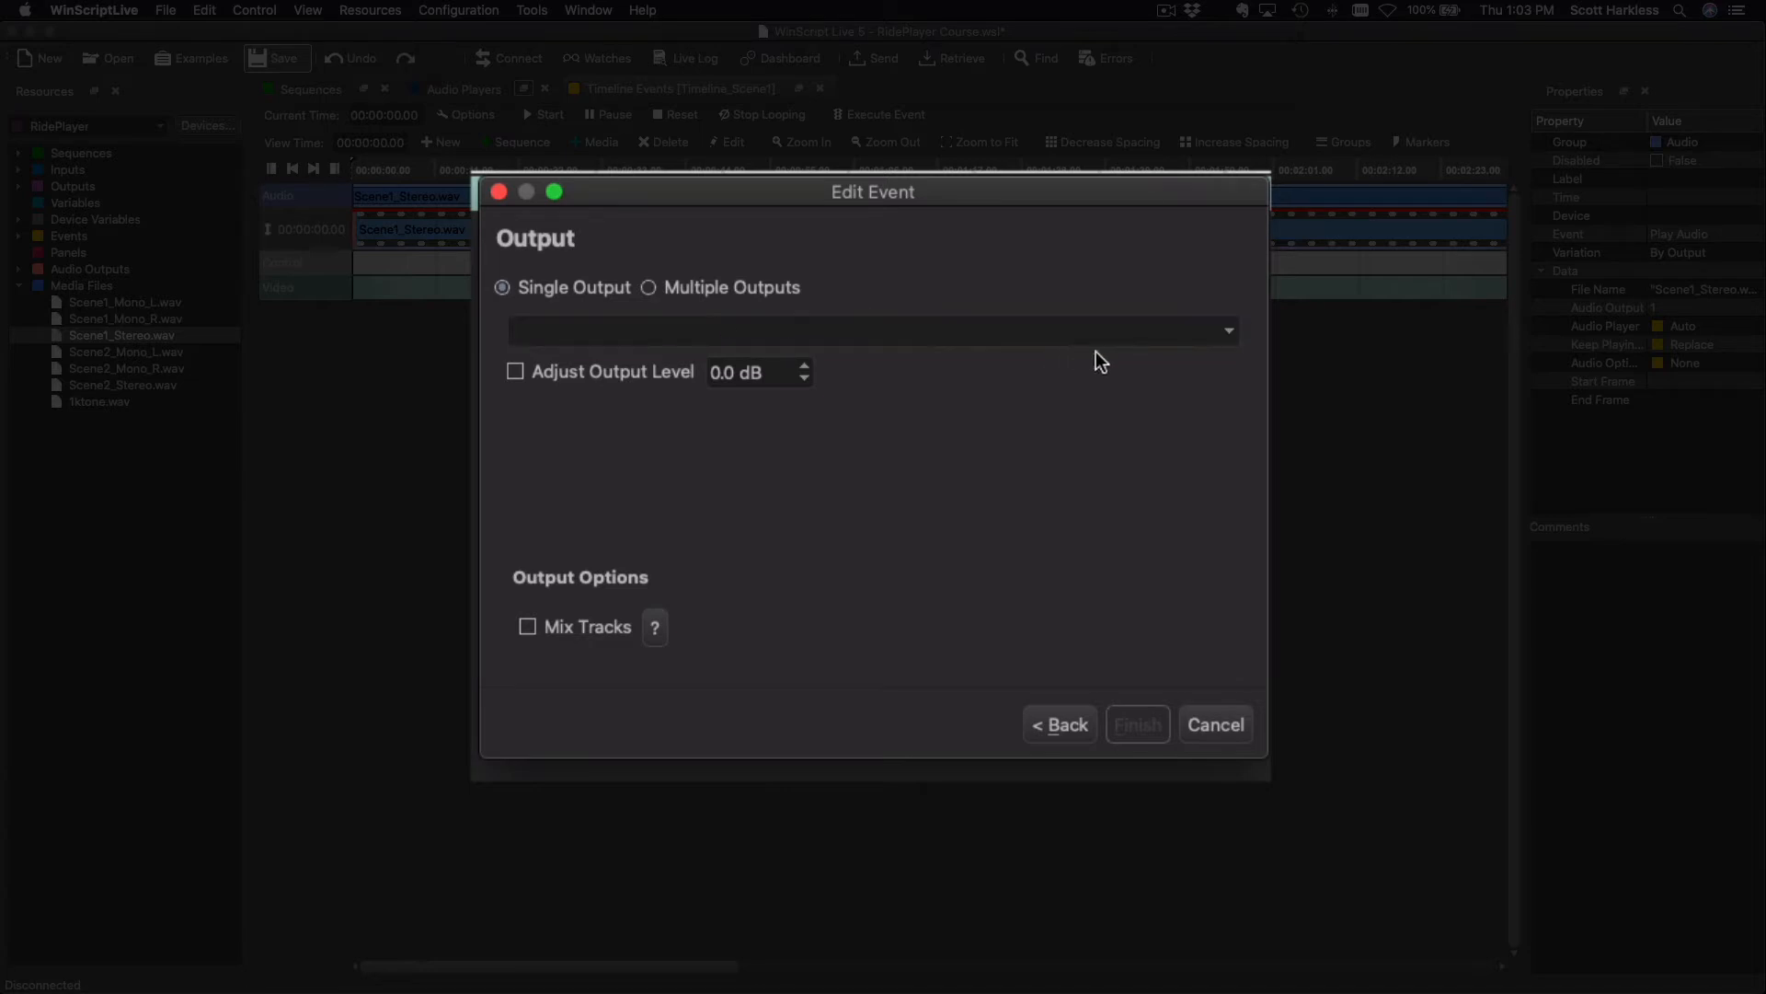
# Switch the audio event's output mode to Multiple Outputs.
pyautogui.click(1229, 334)
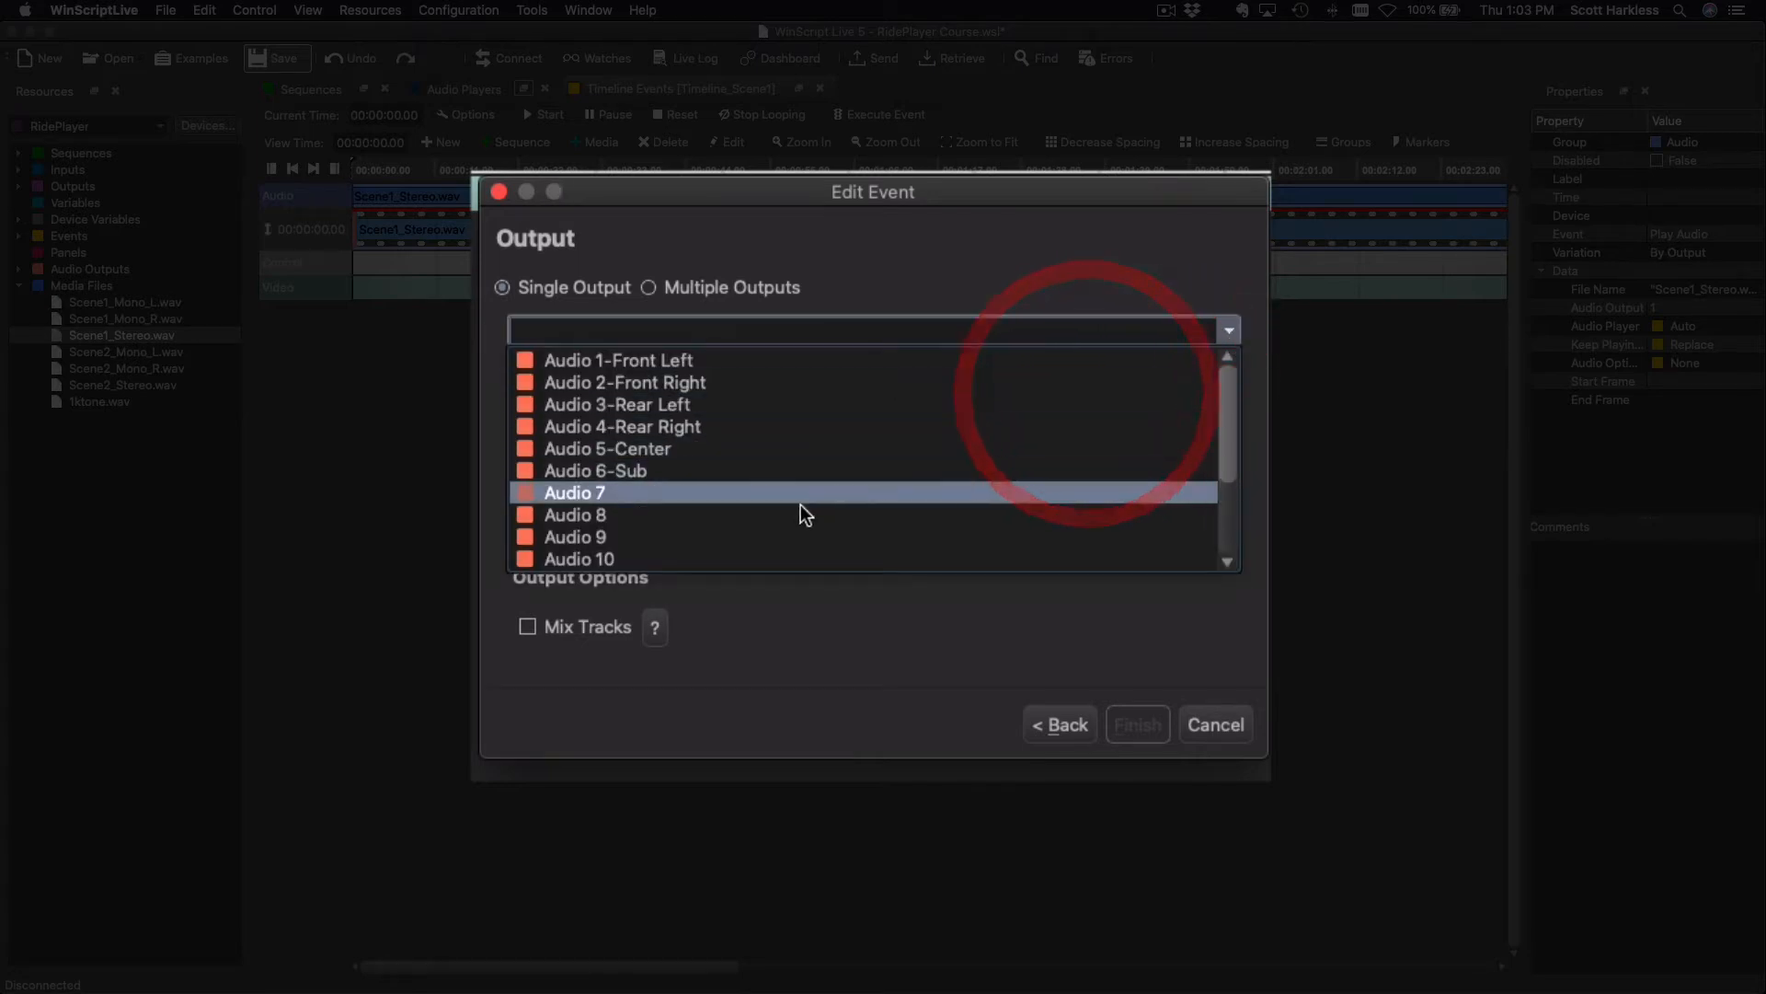
pyautogui.click(953, 305)
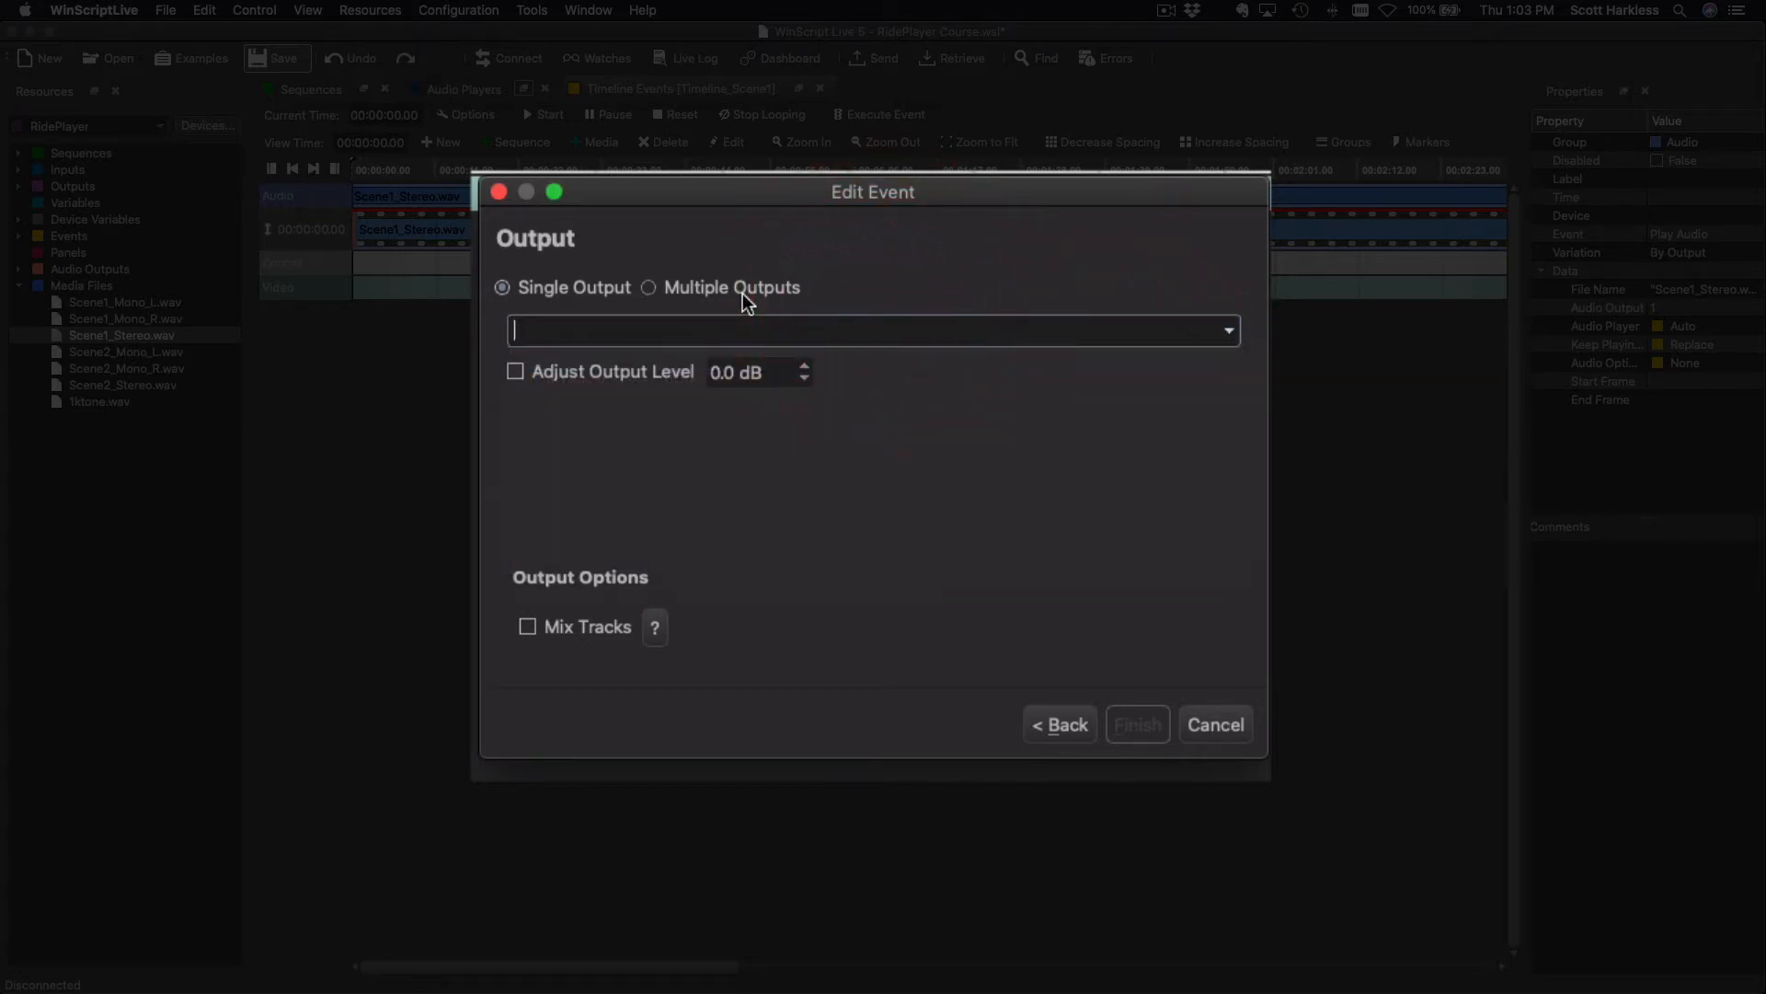
pyautogui.click(649, 289)
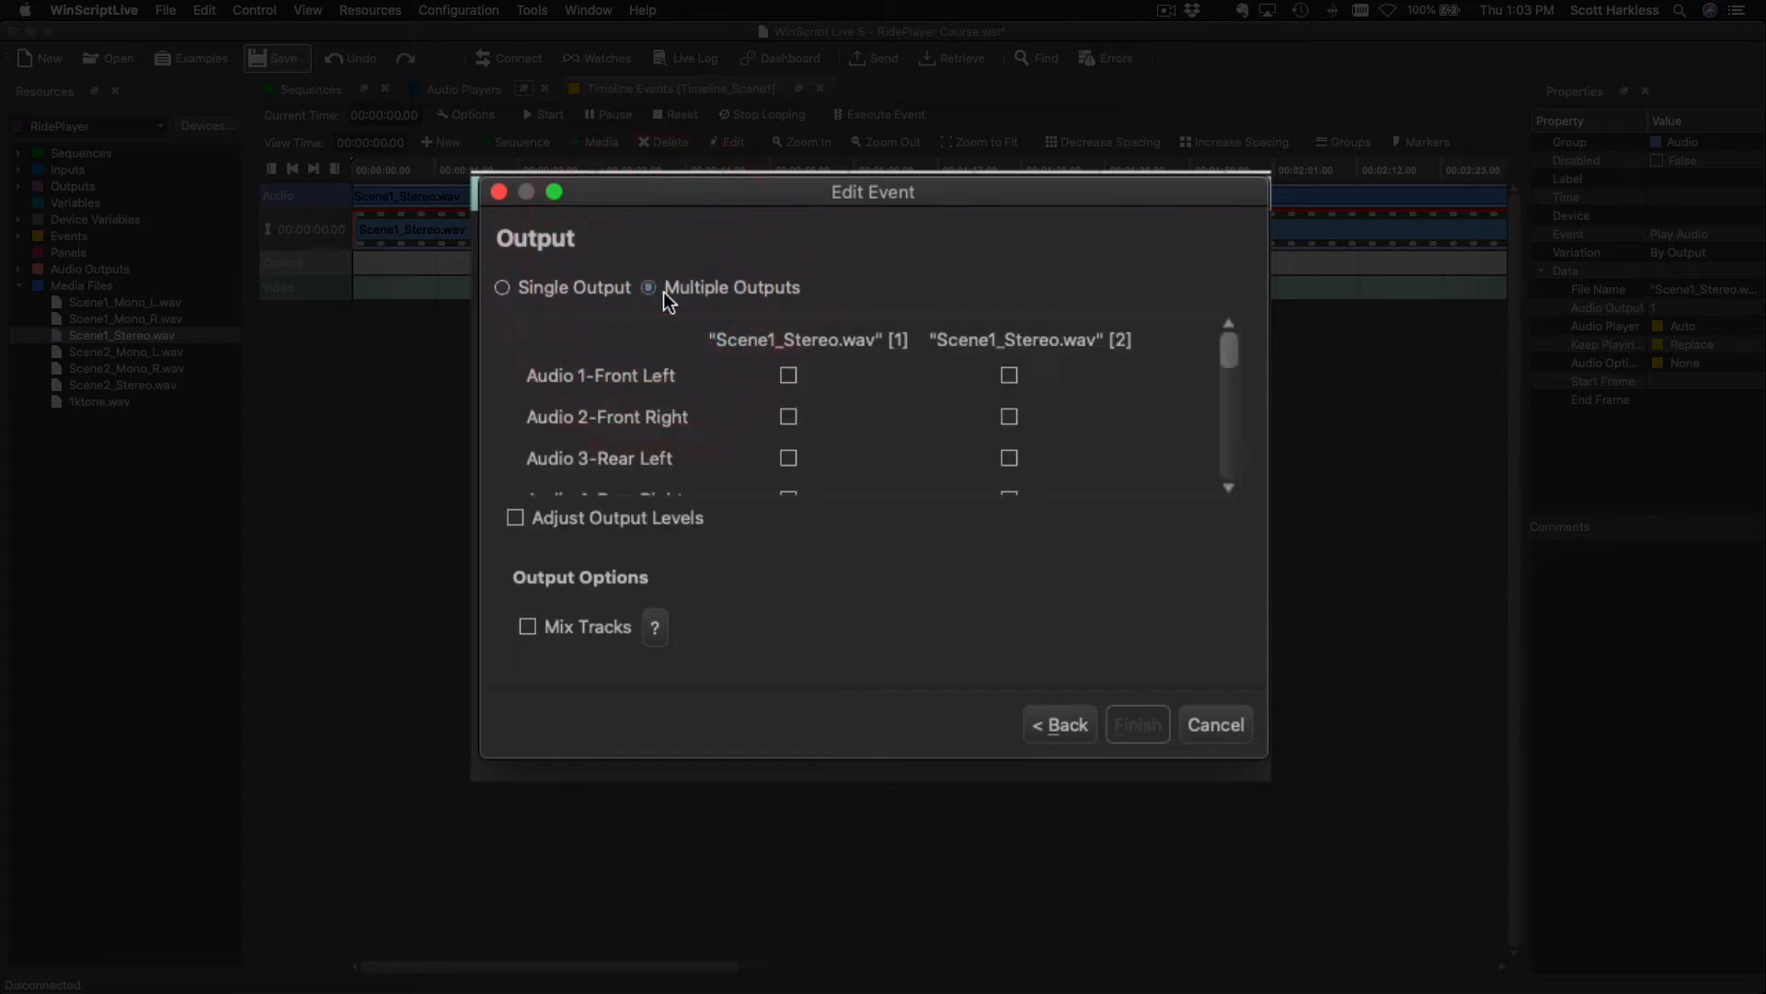
pyautogui.scroll(-1, 946, 395)
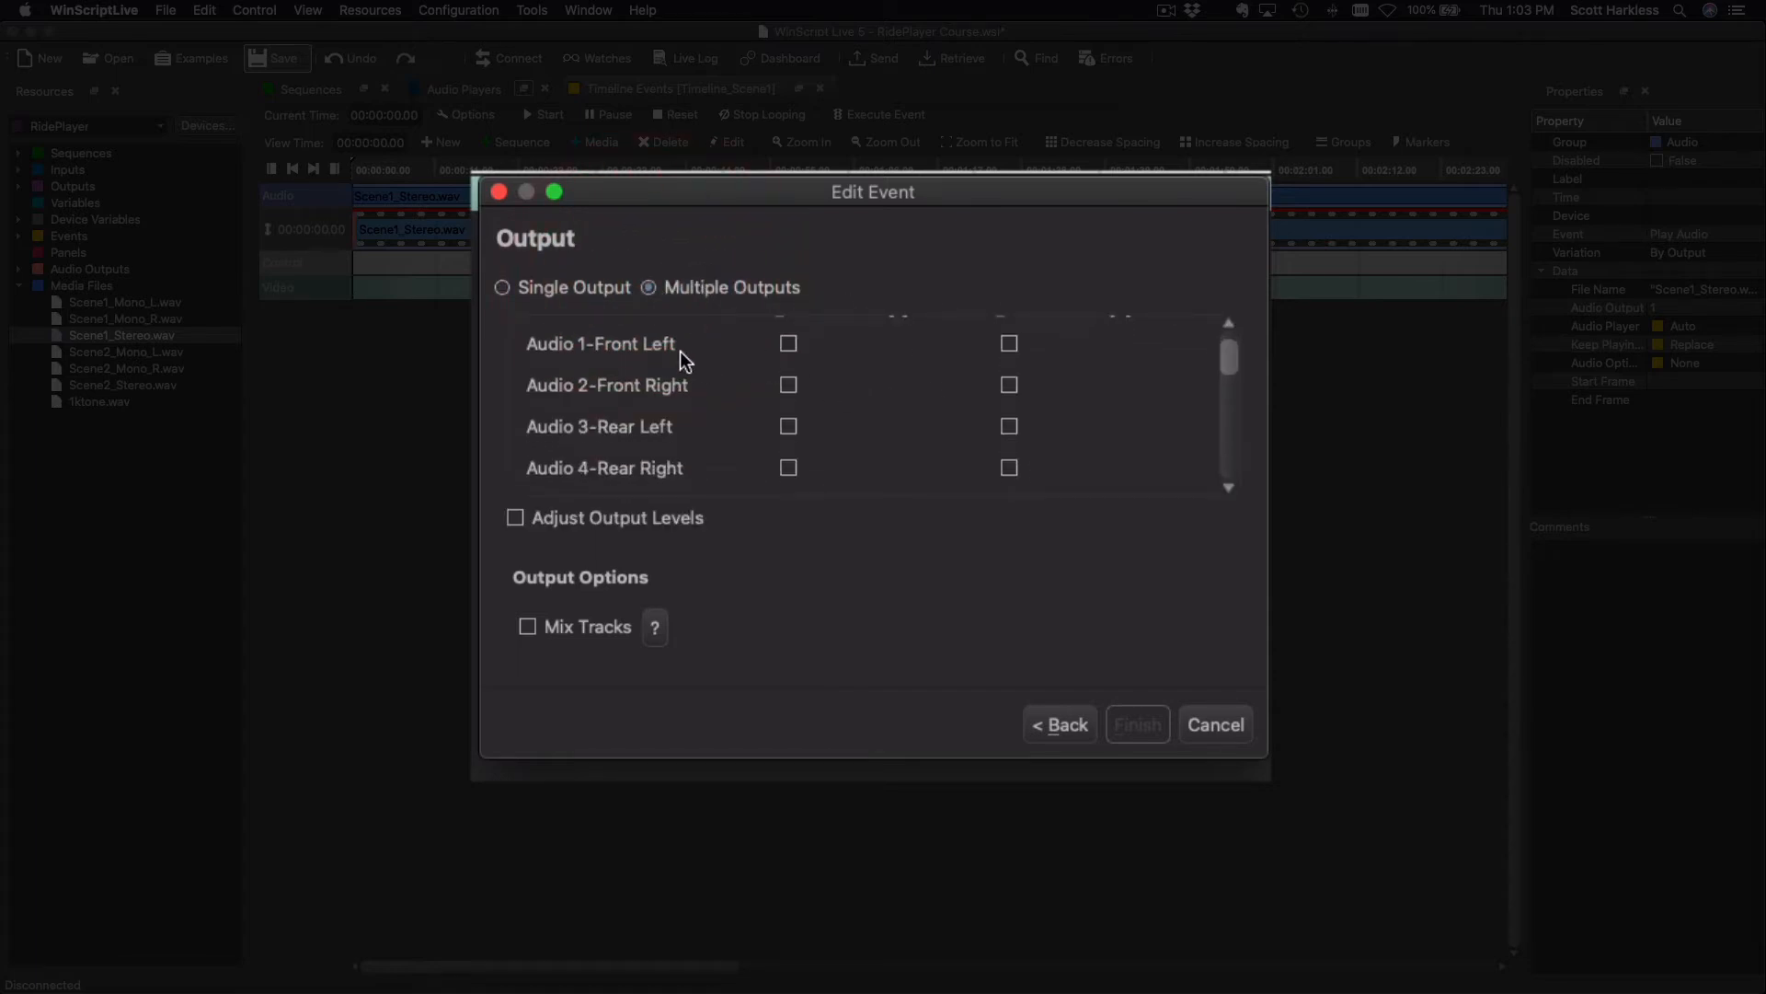
pyautogui.scroll(1, 898, 363)
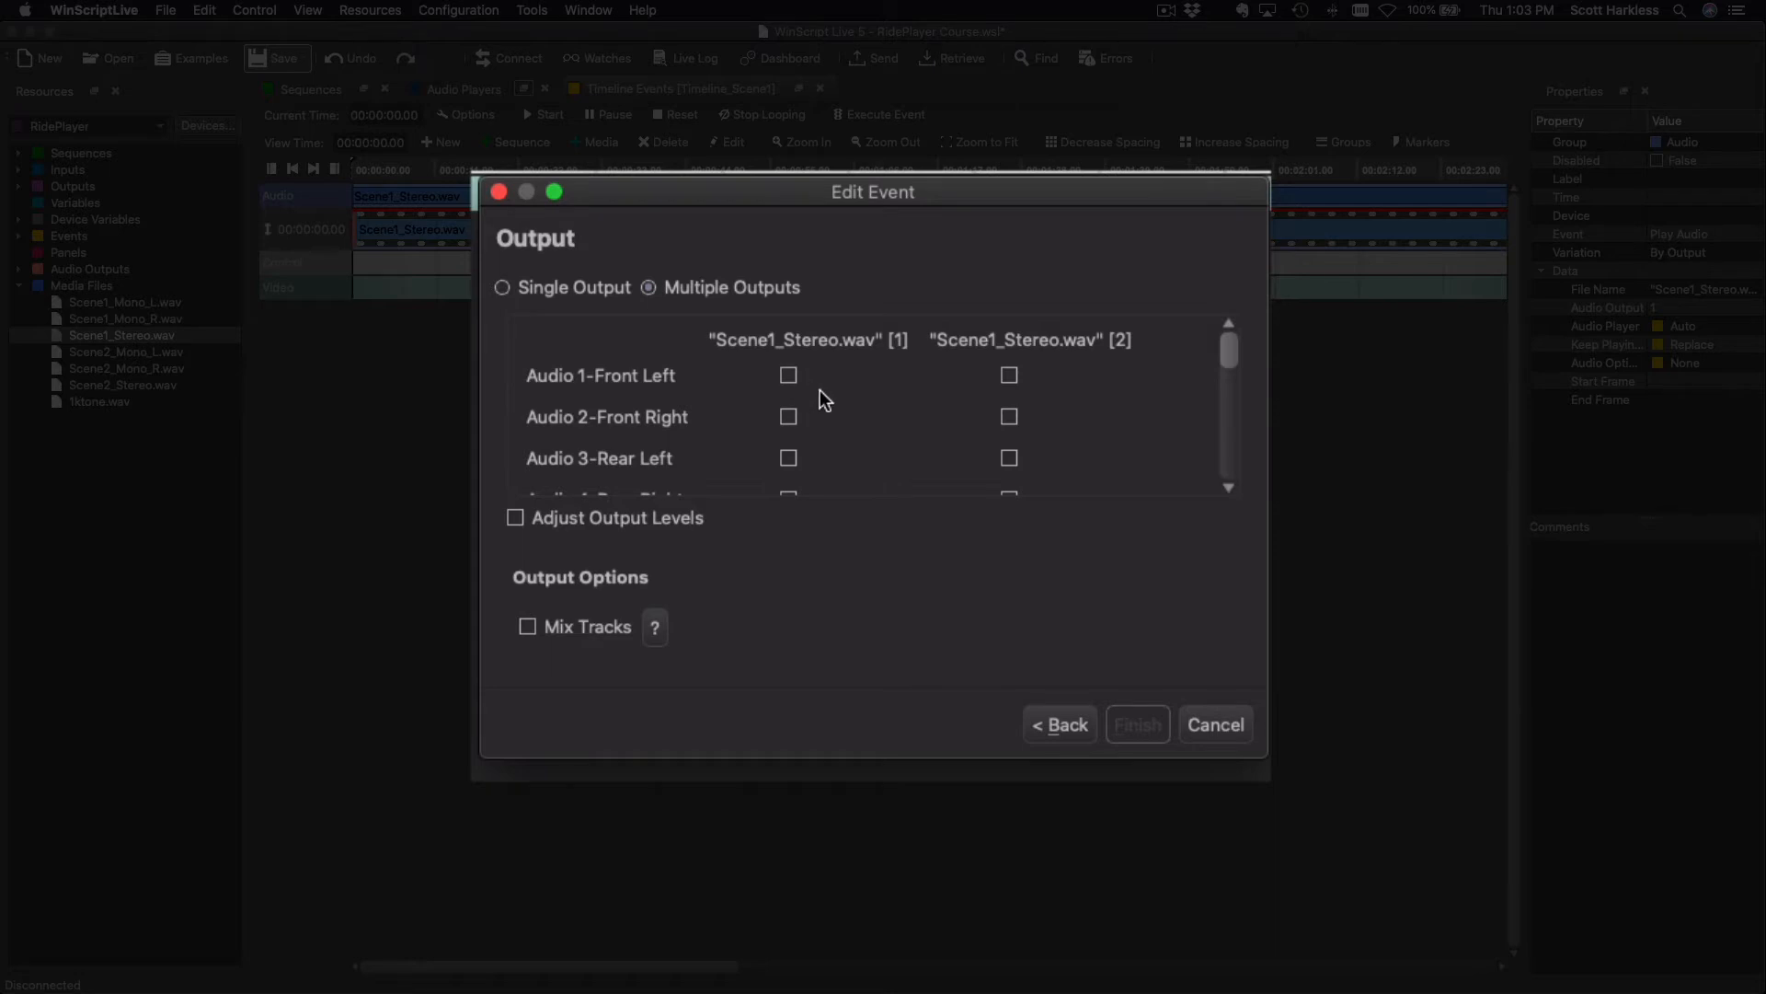
# Route Scene1_Stereo.wav channel 1 to Audio 1-Front Left and Audio 3-Rear Left, and channel 2 to Audio 2-Front Right and Audio 4-Rear Right.
pyautogui.click(788, 376)
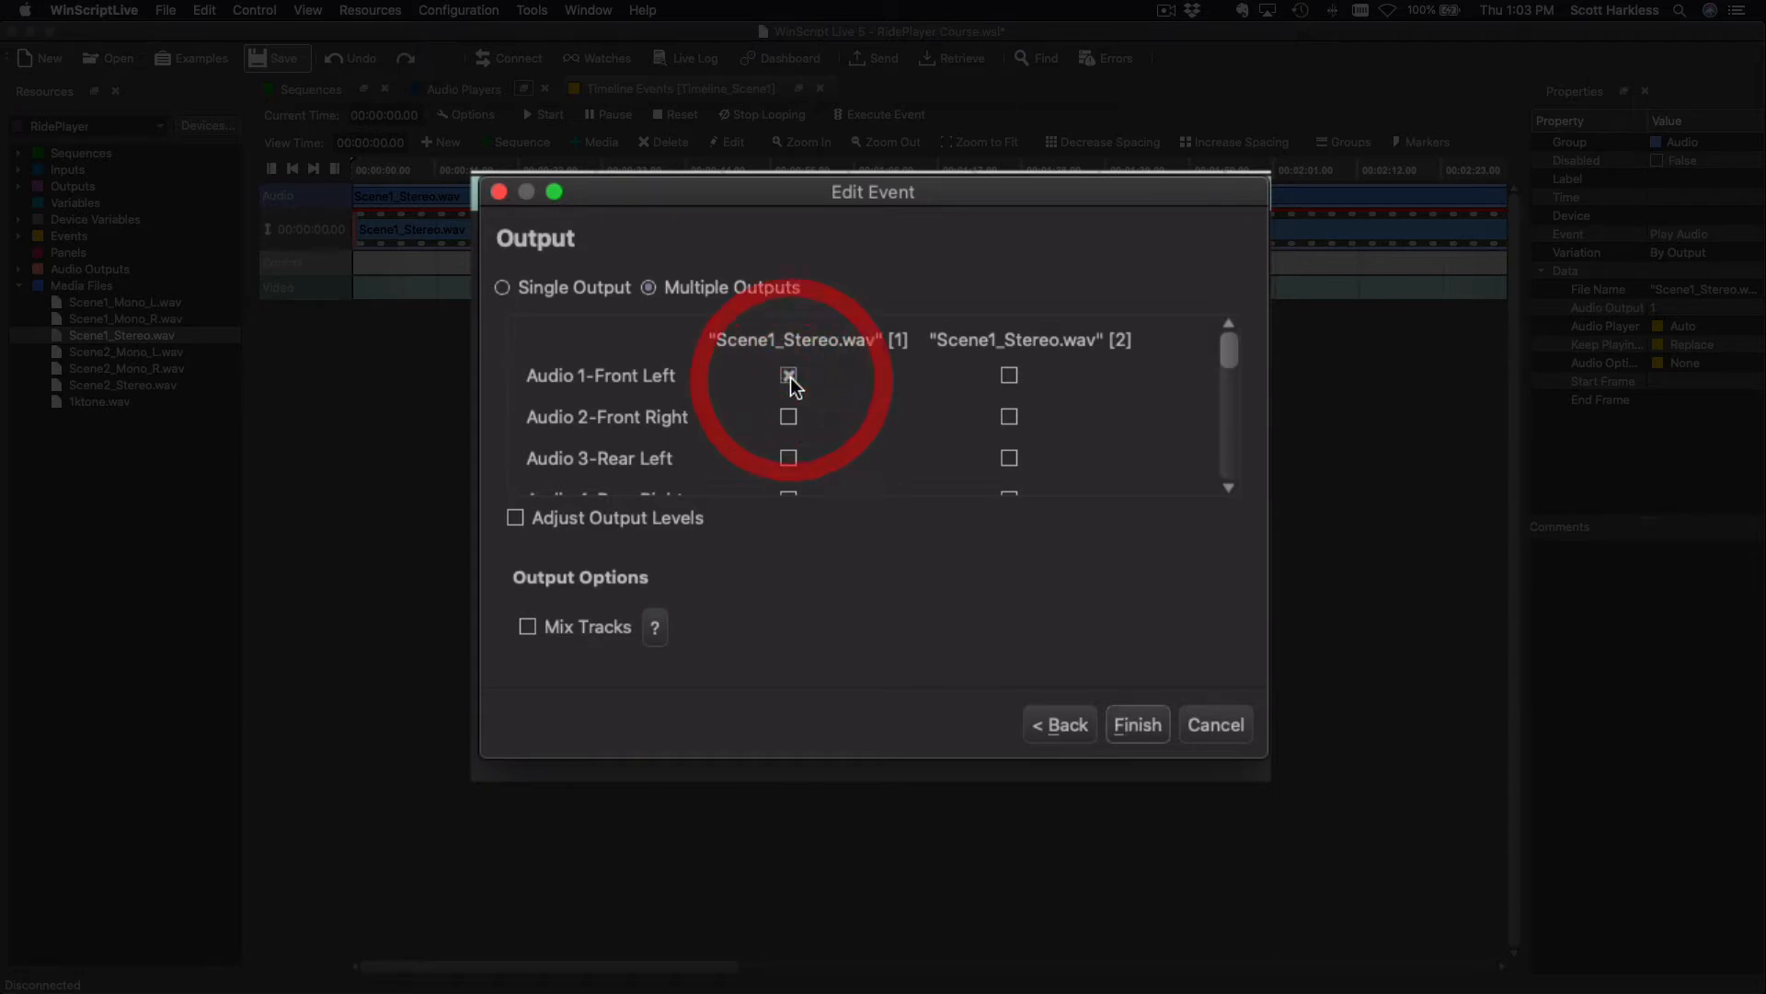
pyautogui.click(1010, 418)
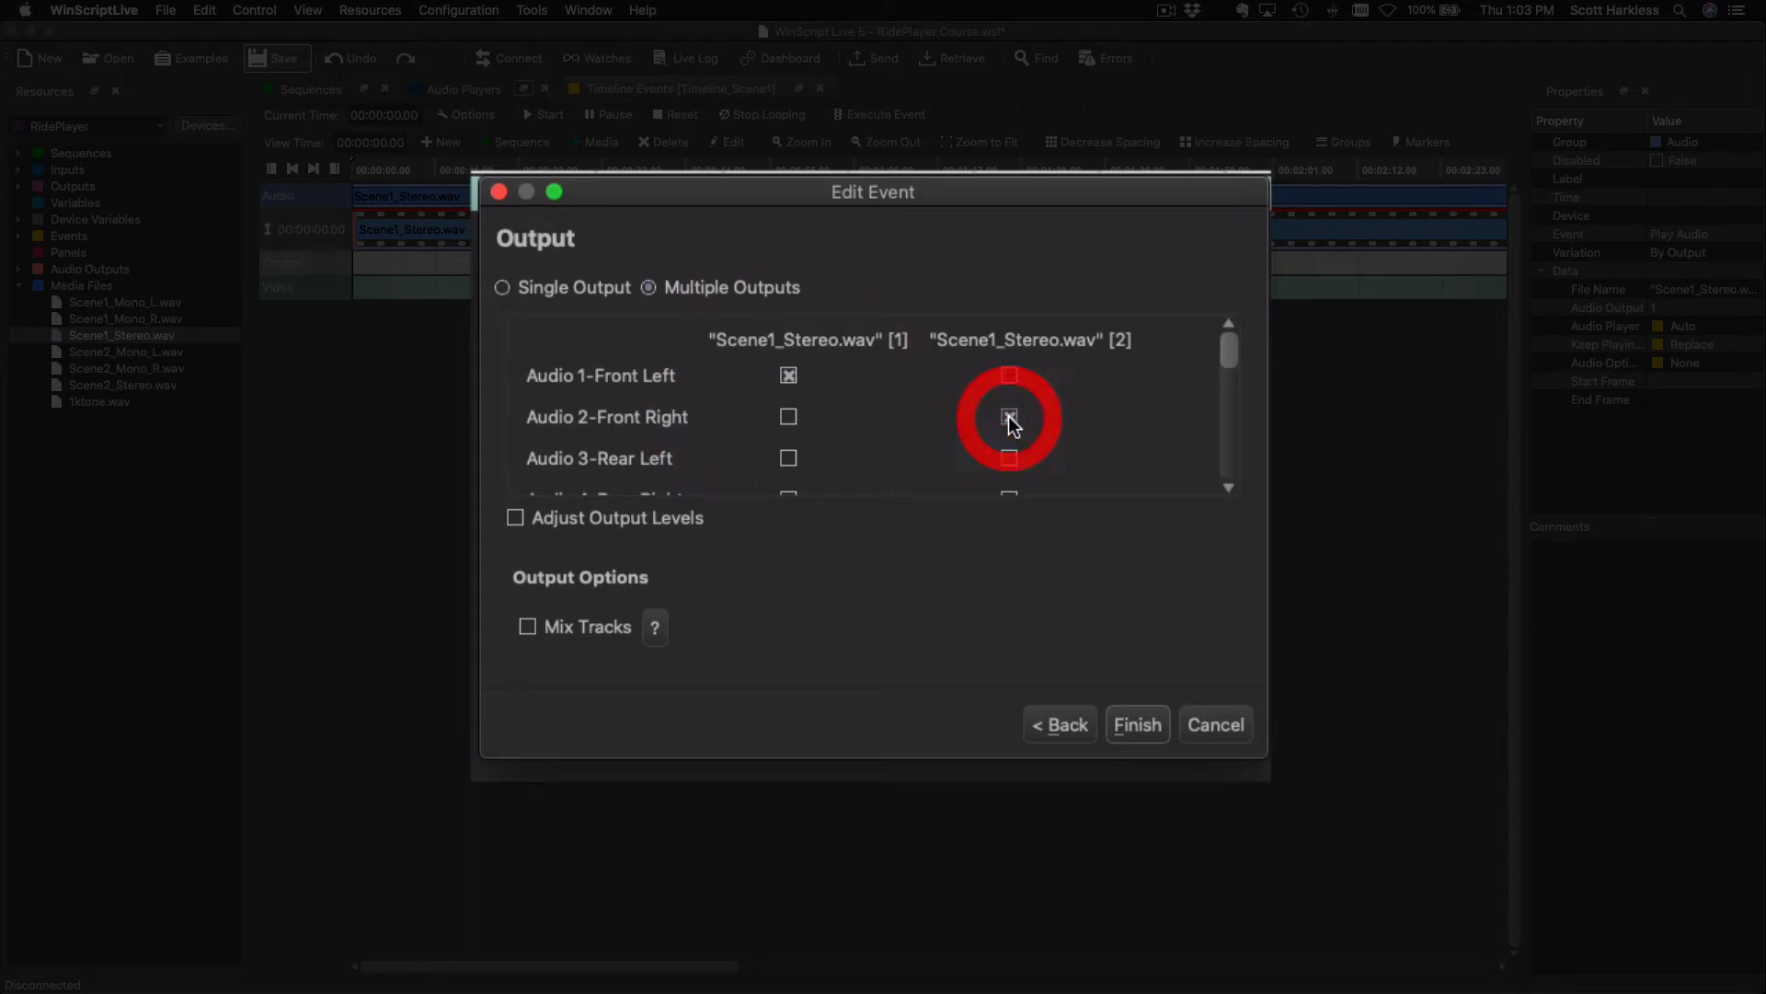
pyautogui.click(788, 458)
pyautogui.scroll(-1, 1020, 442)
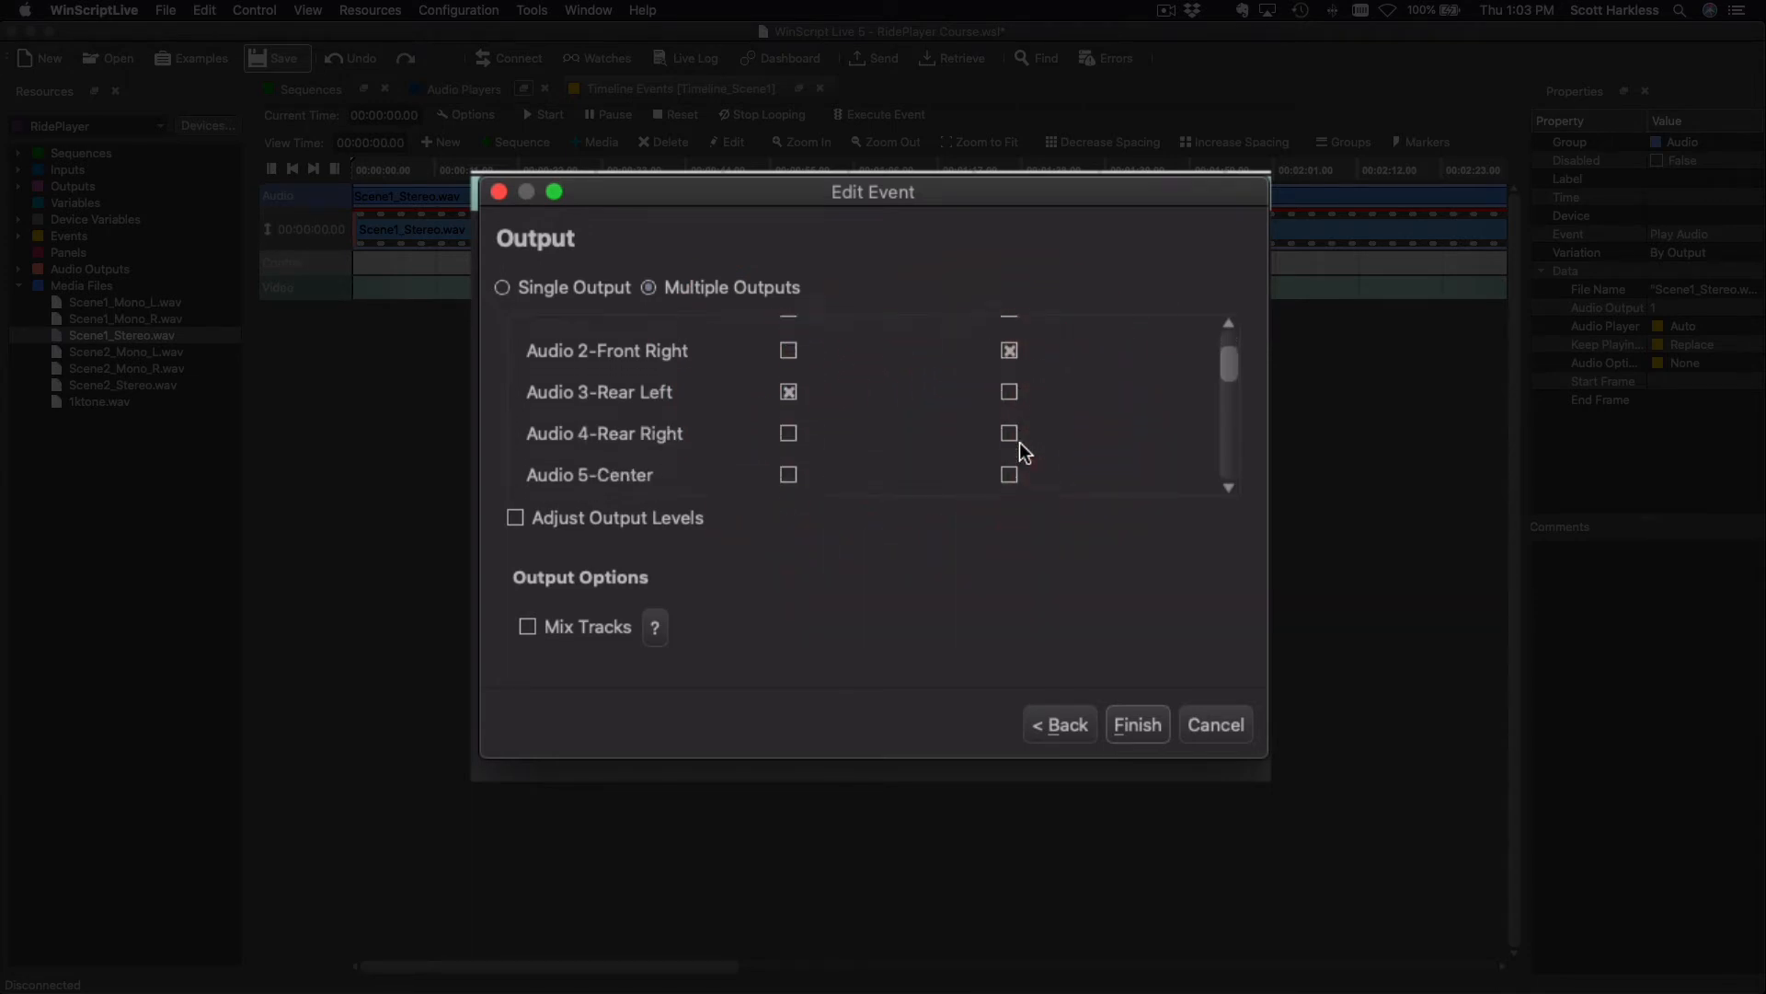
pyautogui.click(1012, 419)
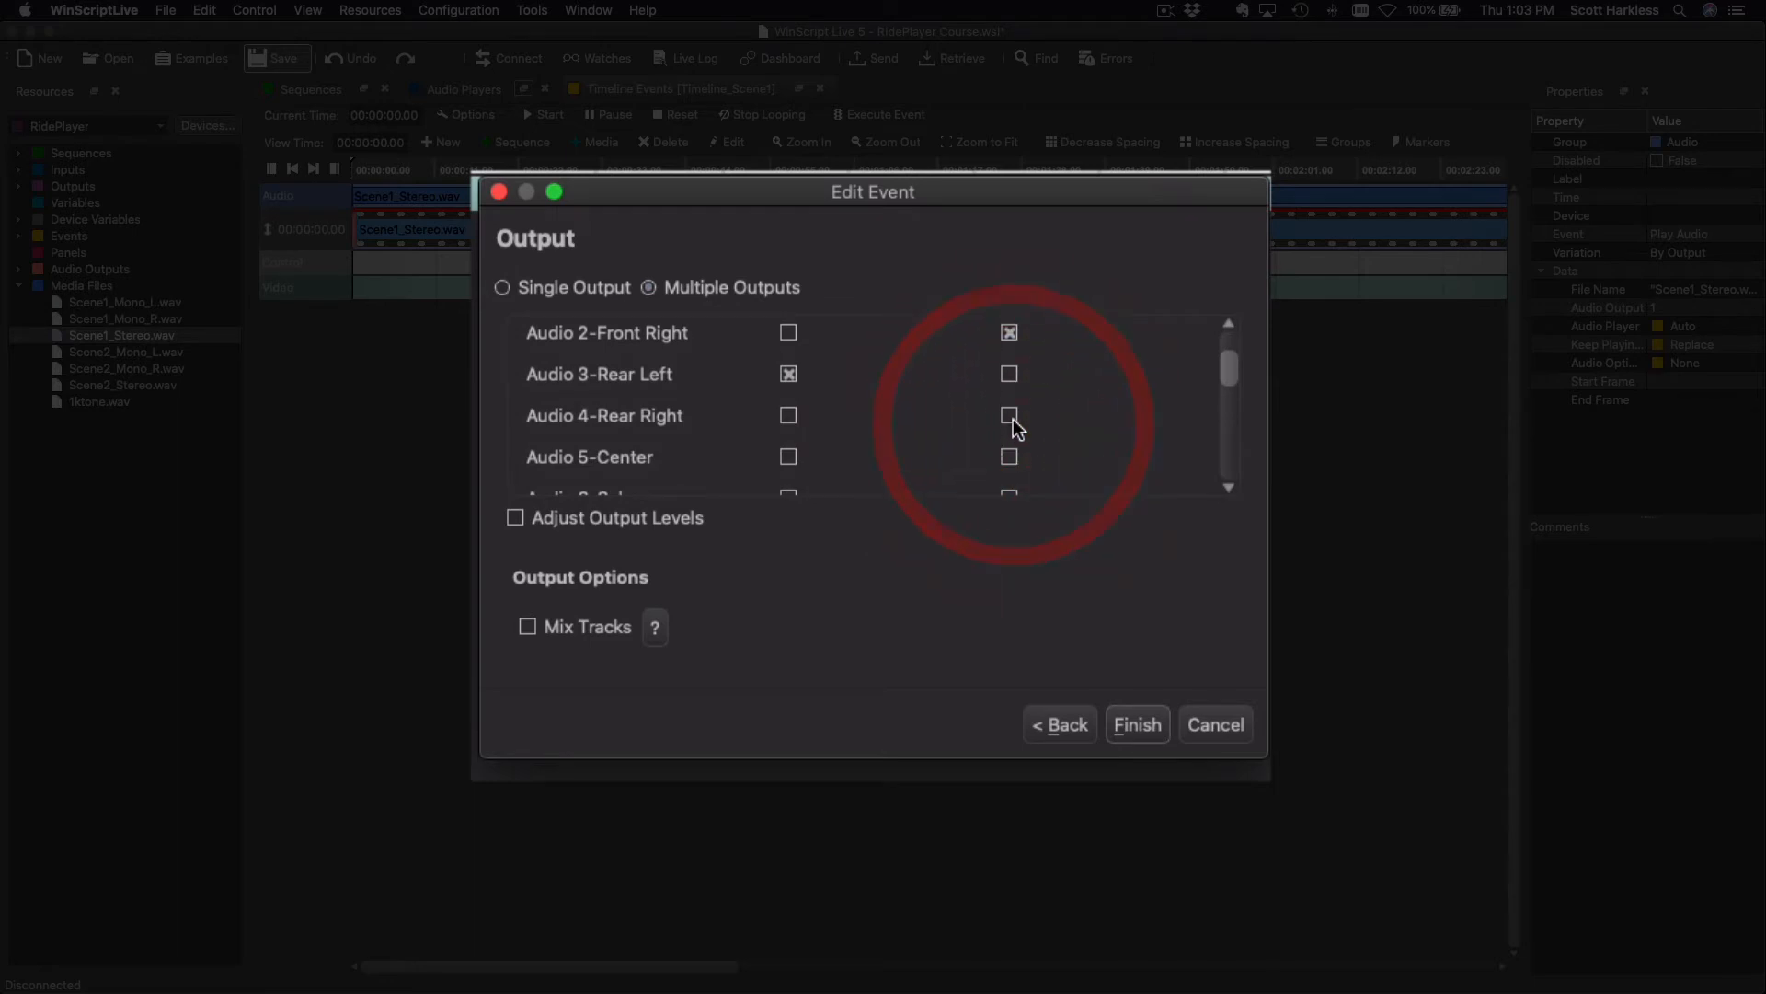
# Enable Mix Tracks for the Scene1_Stereo.wav event and finish editing it.
pyautogui.scroll(2, 1097, 432)
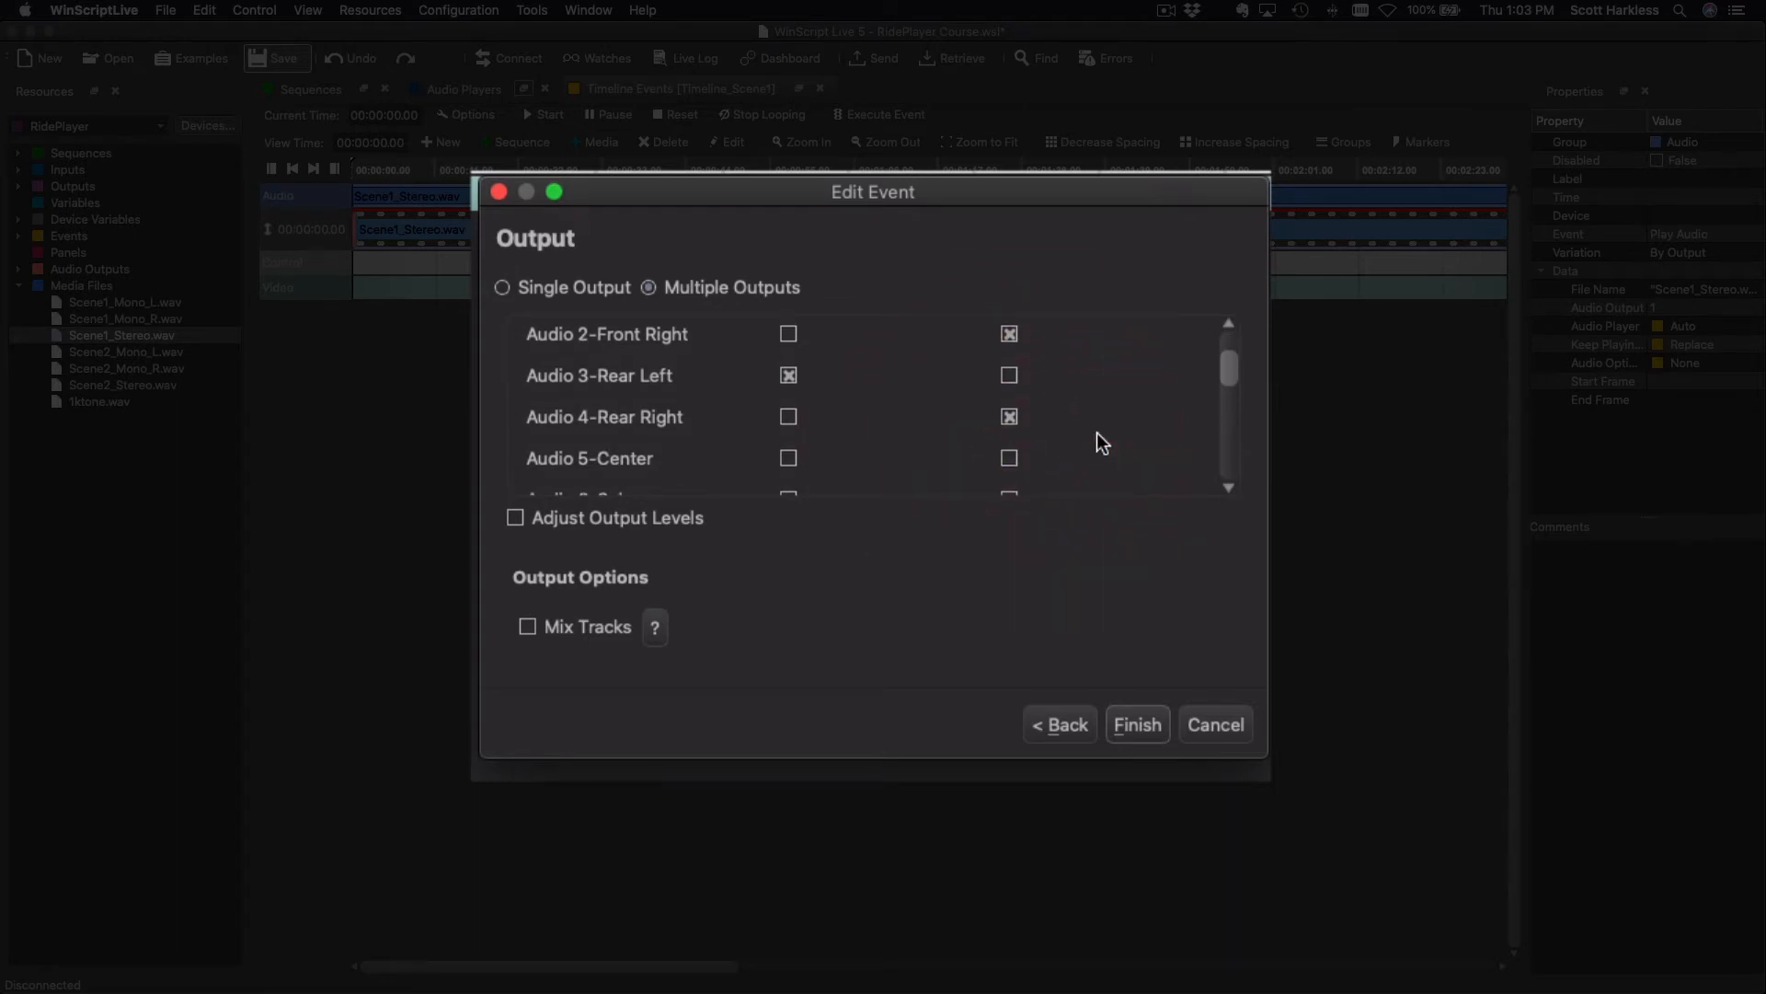
pyautogui.scroll(-3, 1097, 433)
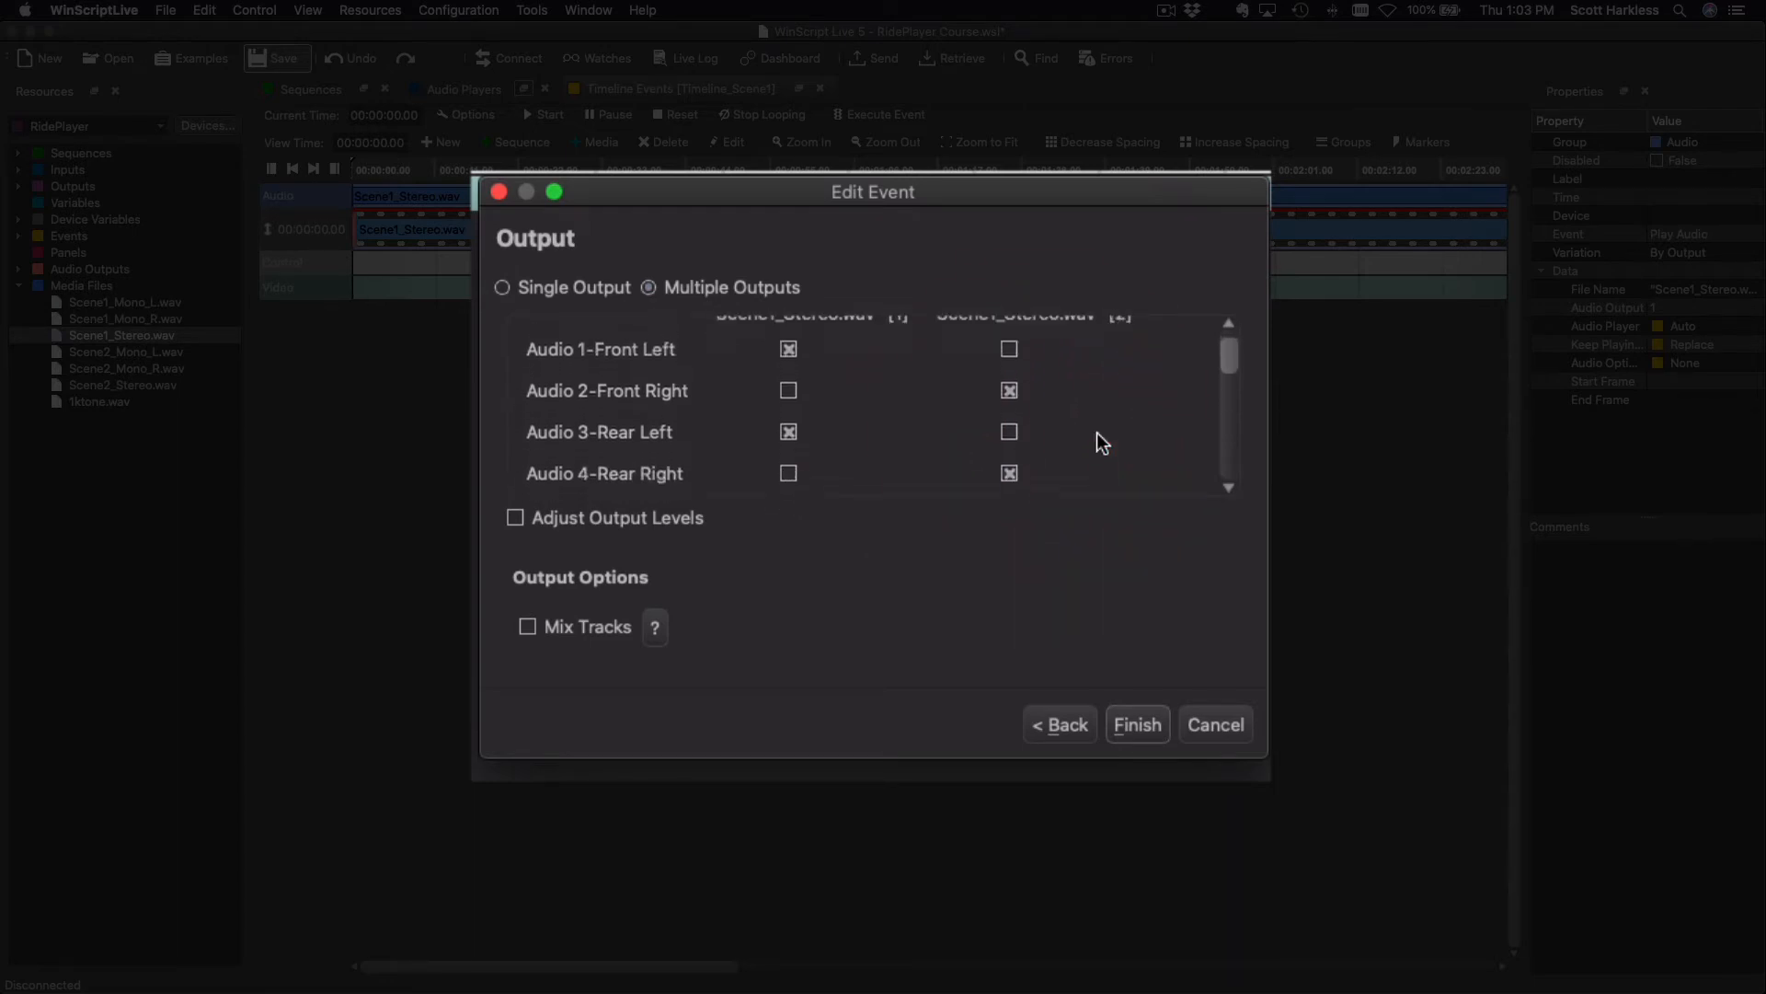
pyautogui.scroll(1, 1097, 432)
pyautogui.scroll(2, 1096, 432)
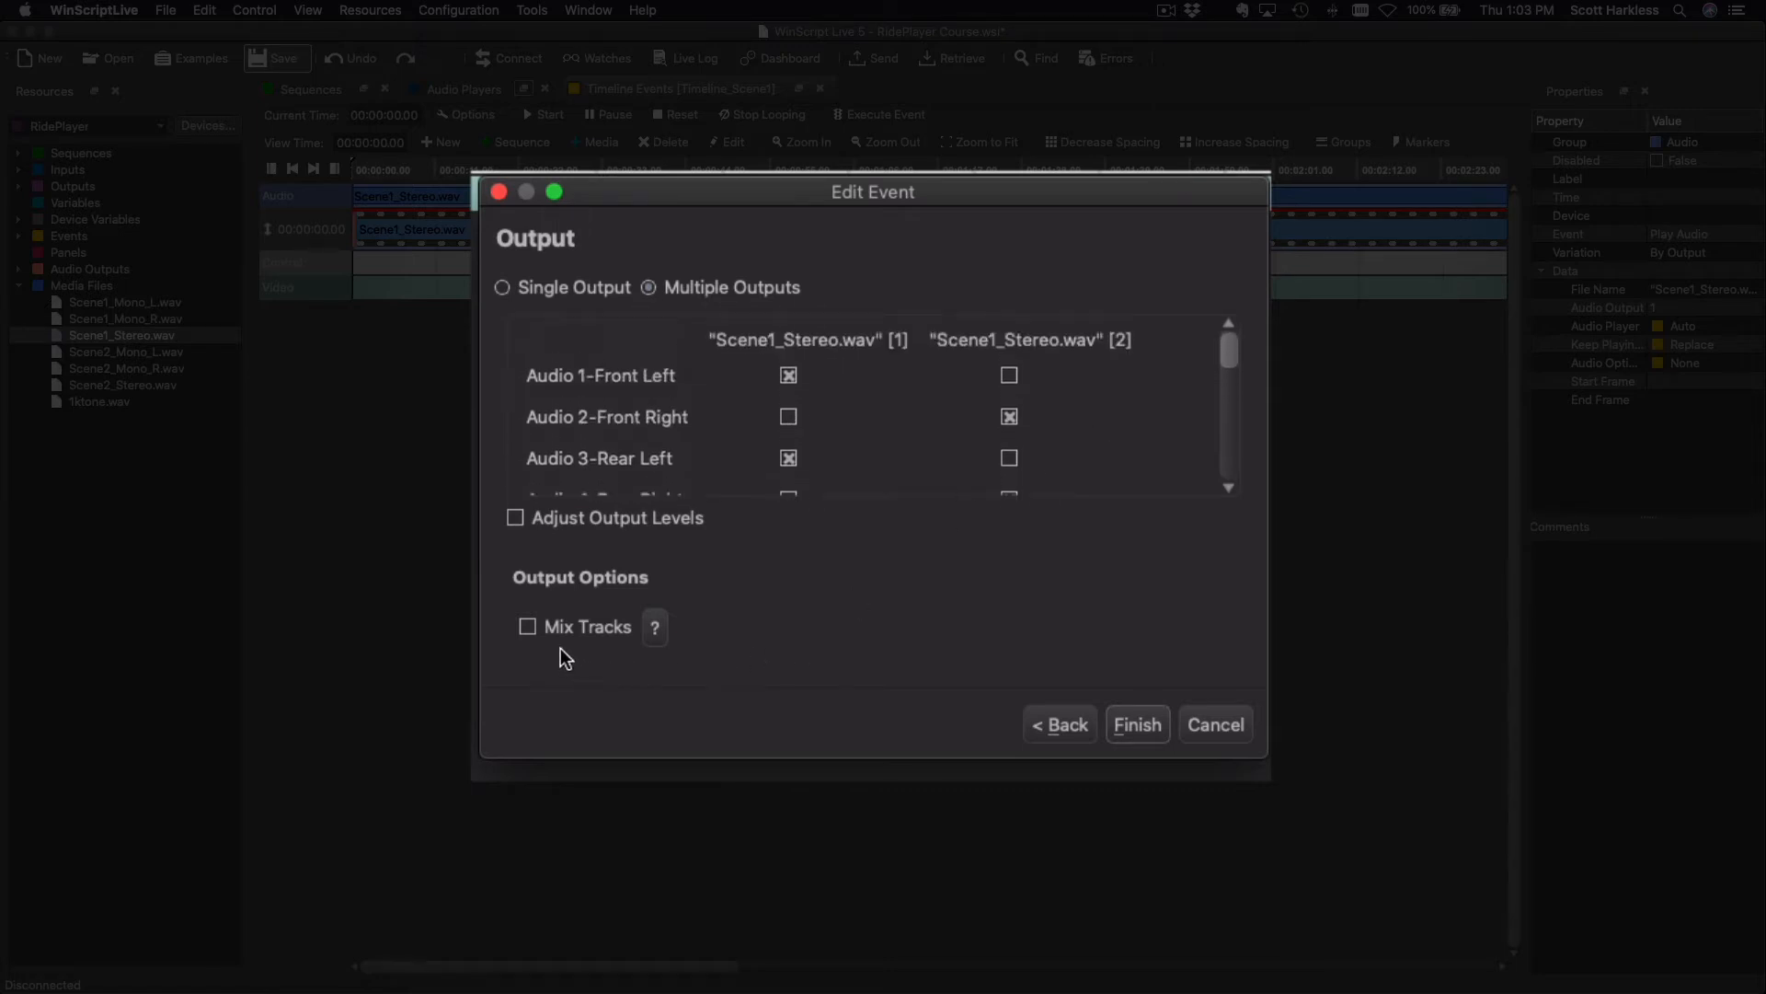
pyautogui.click(528, 627)
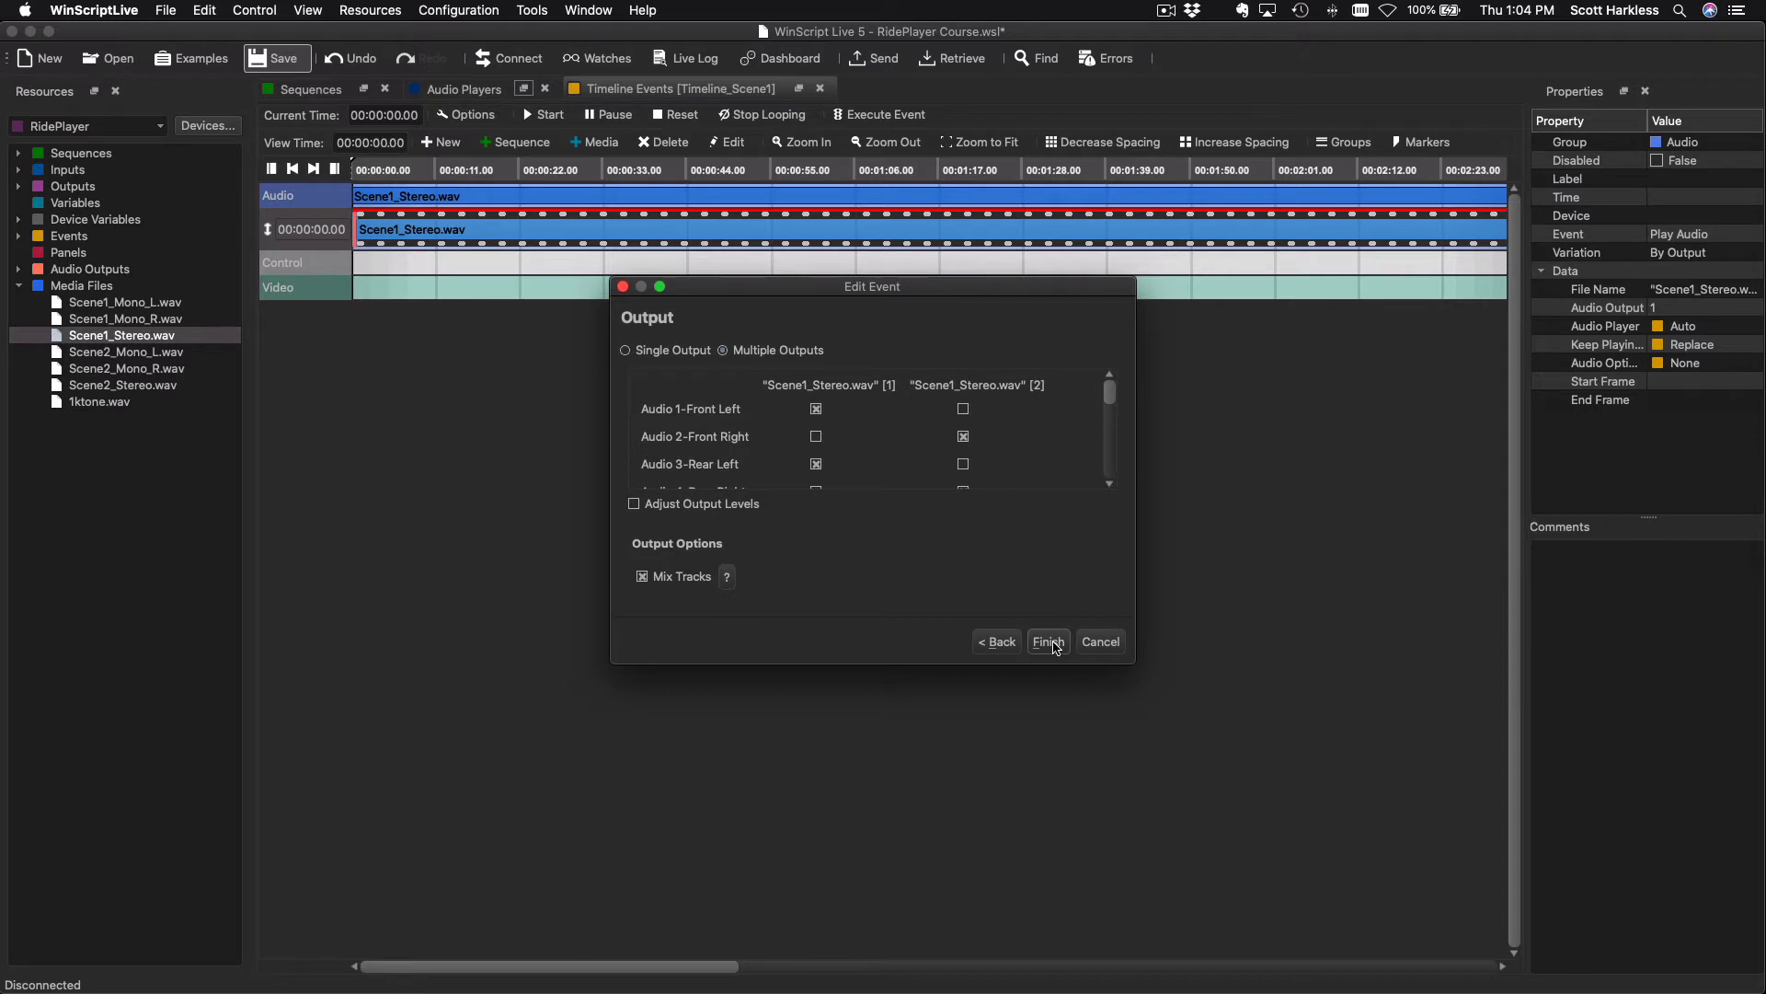
pyautogui.click(1051, 642)
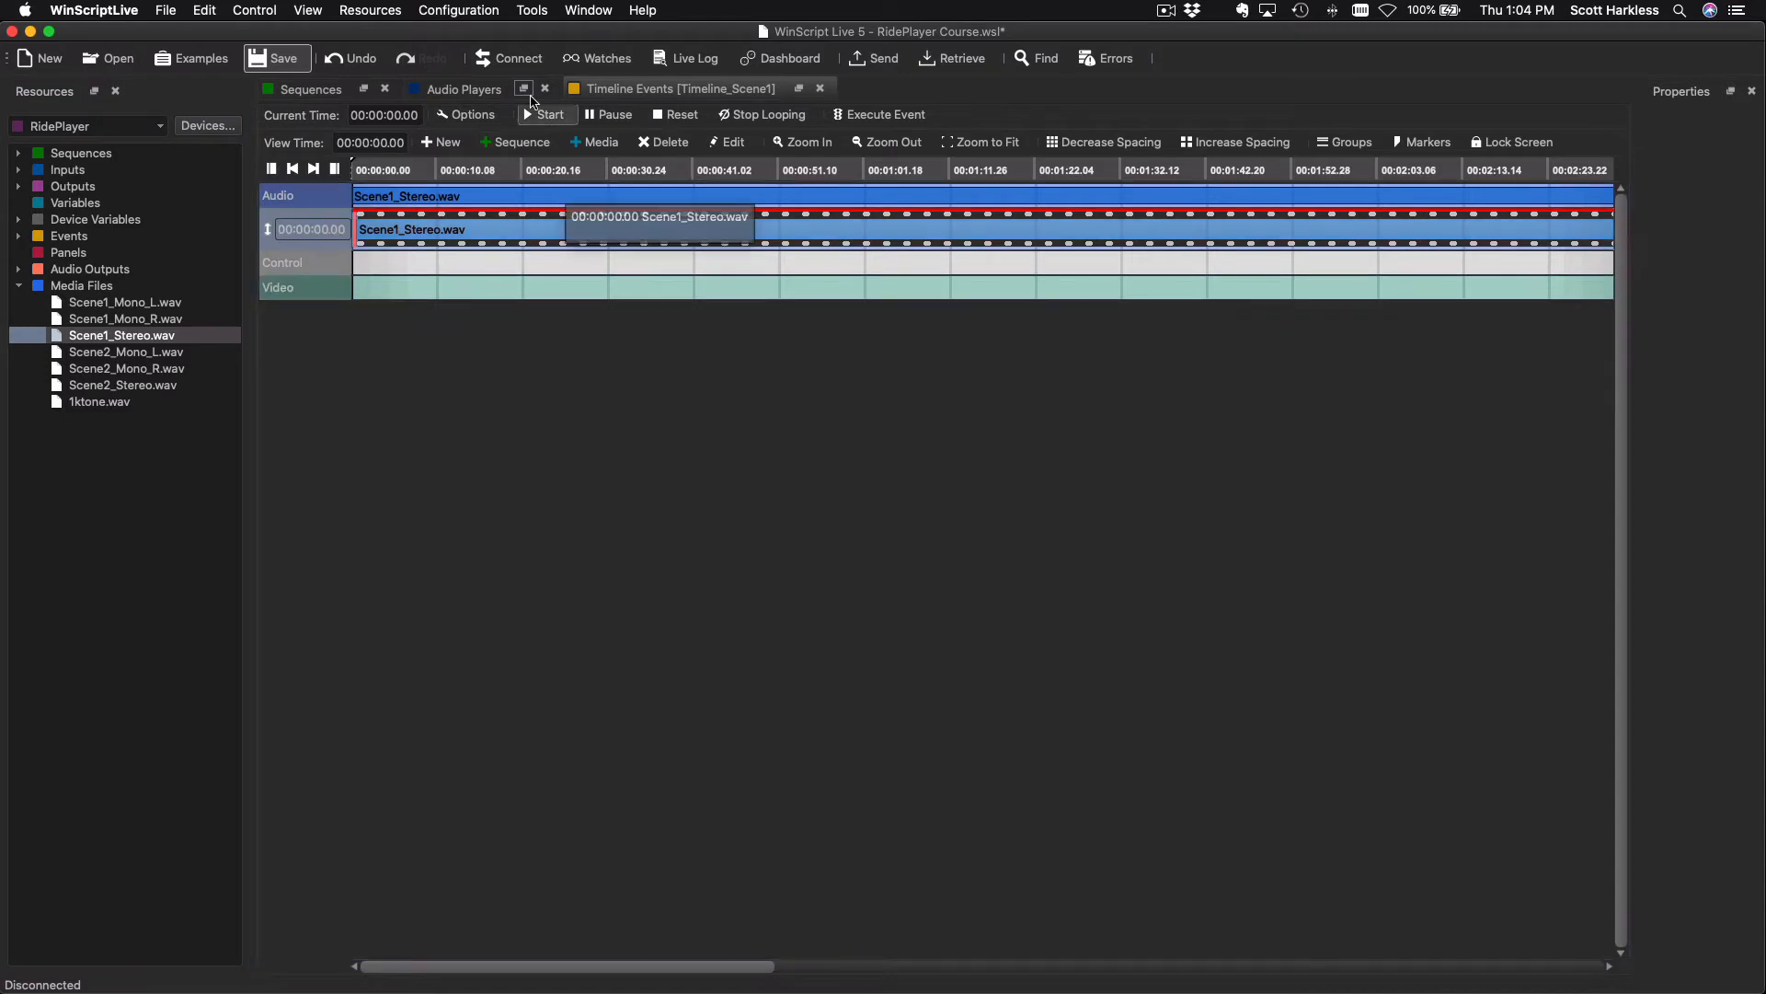
# Save the modified script and connect live to the RidePlayer show controller.
pyautogui.click(509, 58)
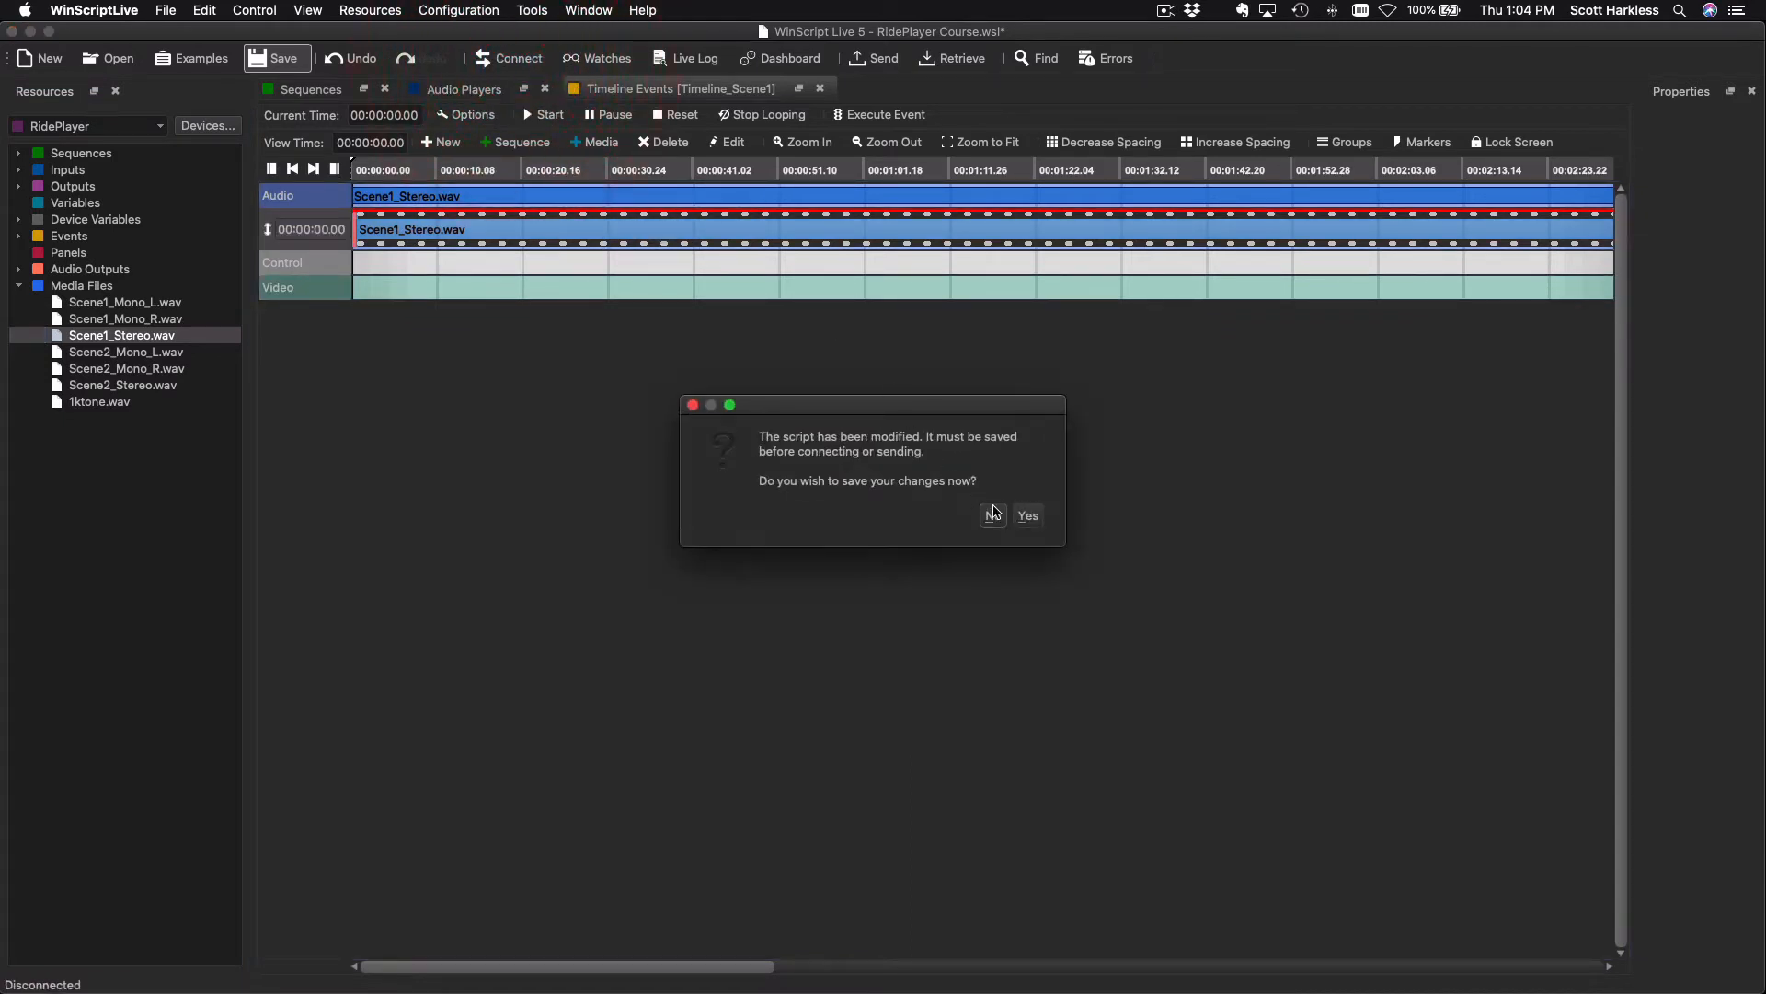
pyautogui.click(1026, 516)
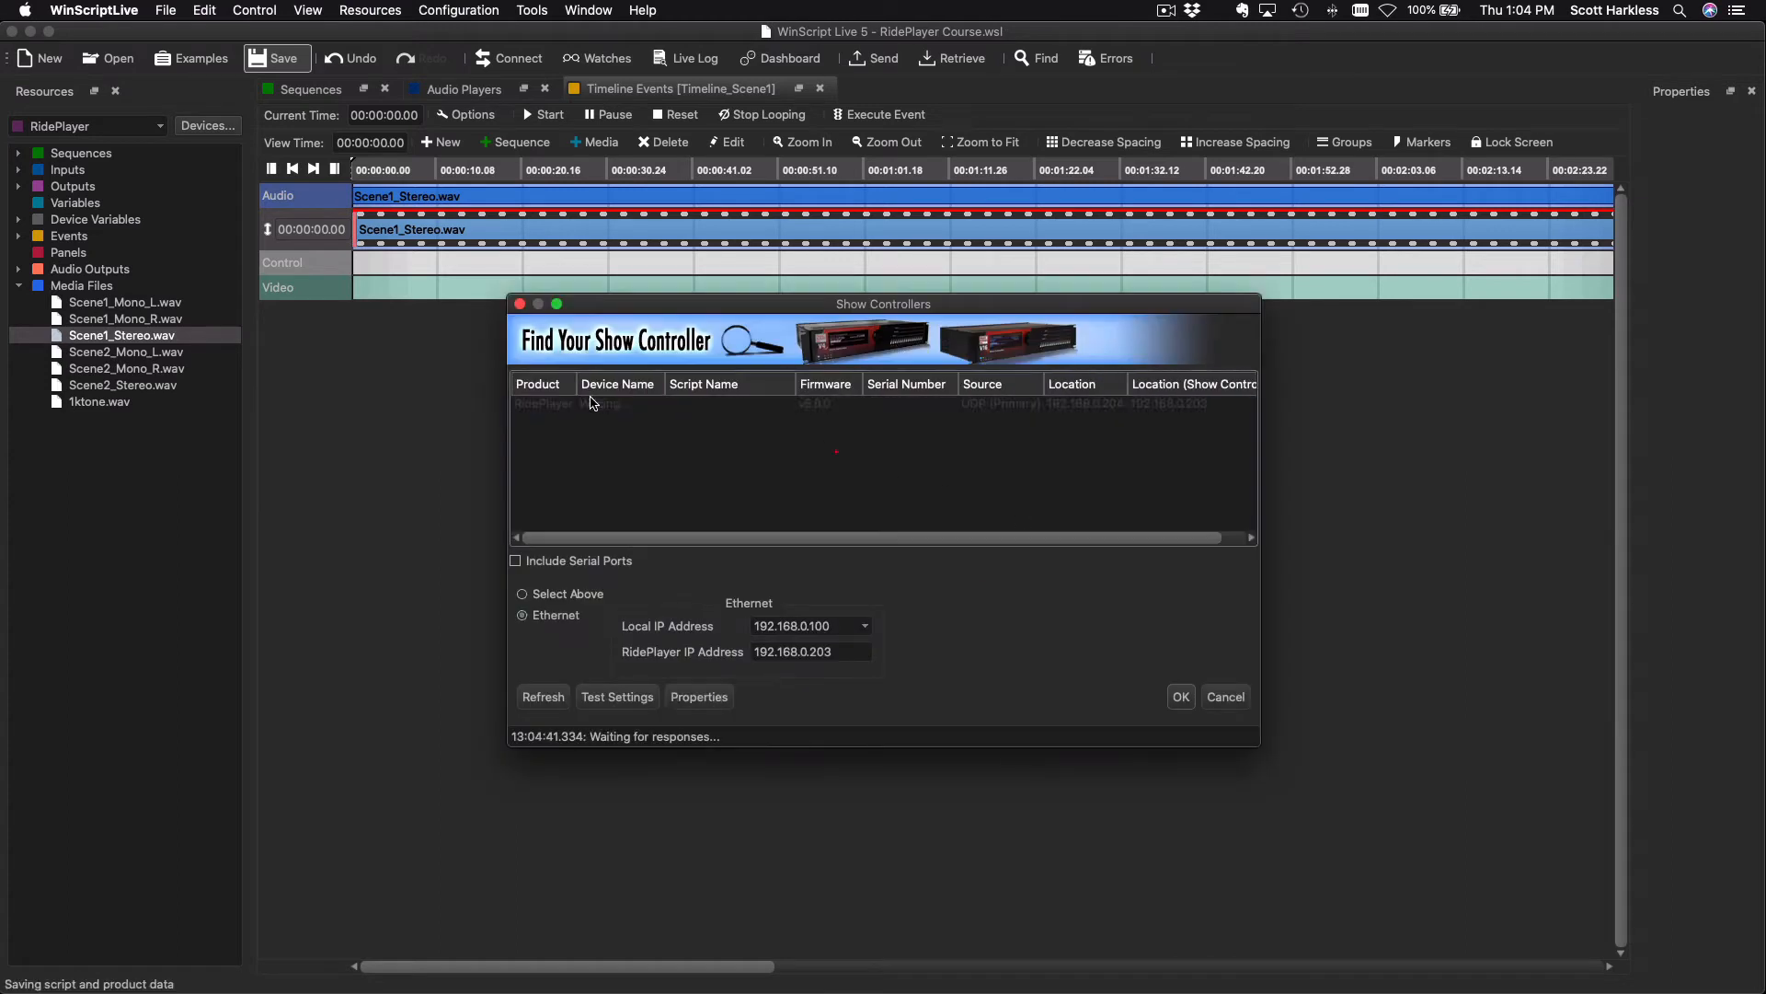
pyautogui.click(585, 404)
pyautogui.click(1181, 697)
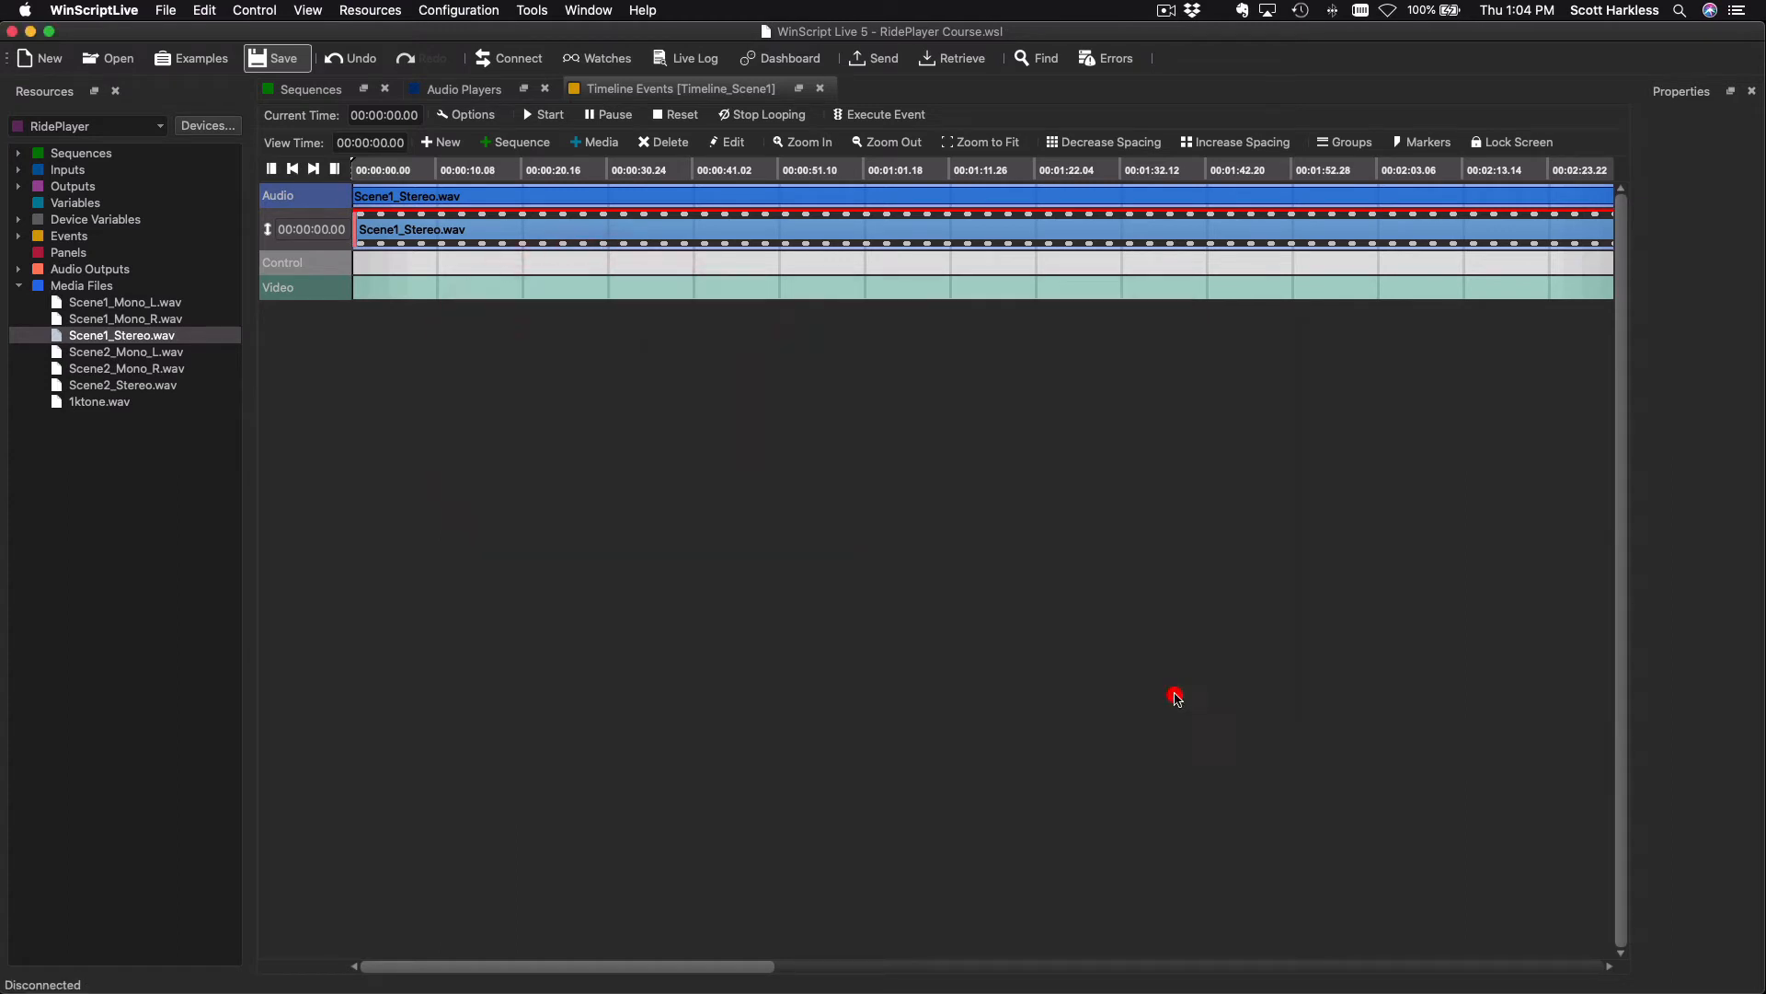
pyautogui.click(1160, 580)
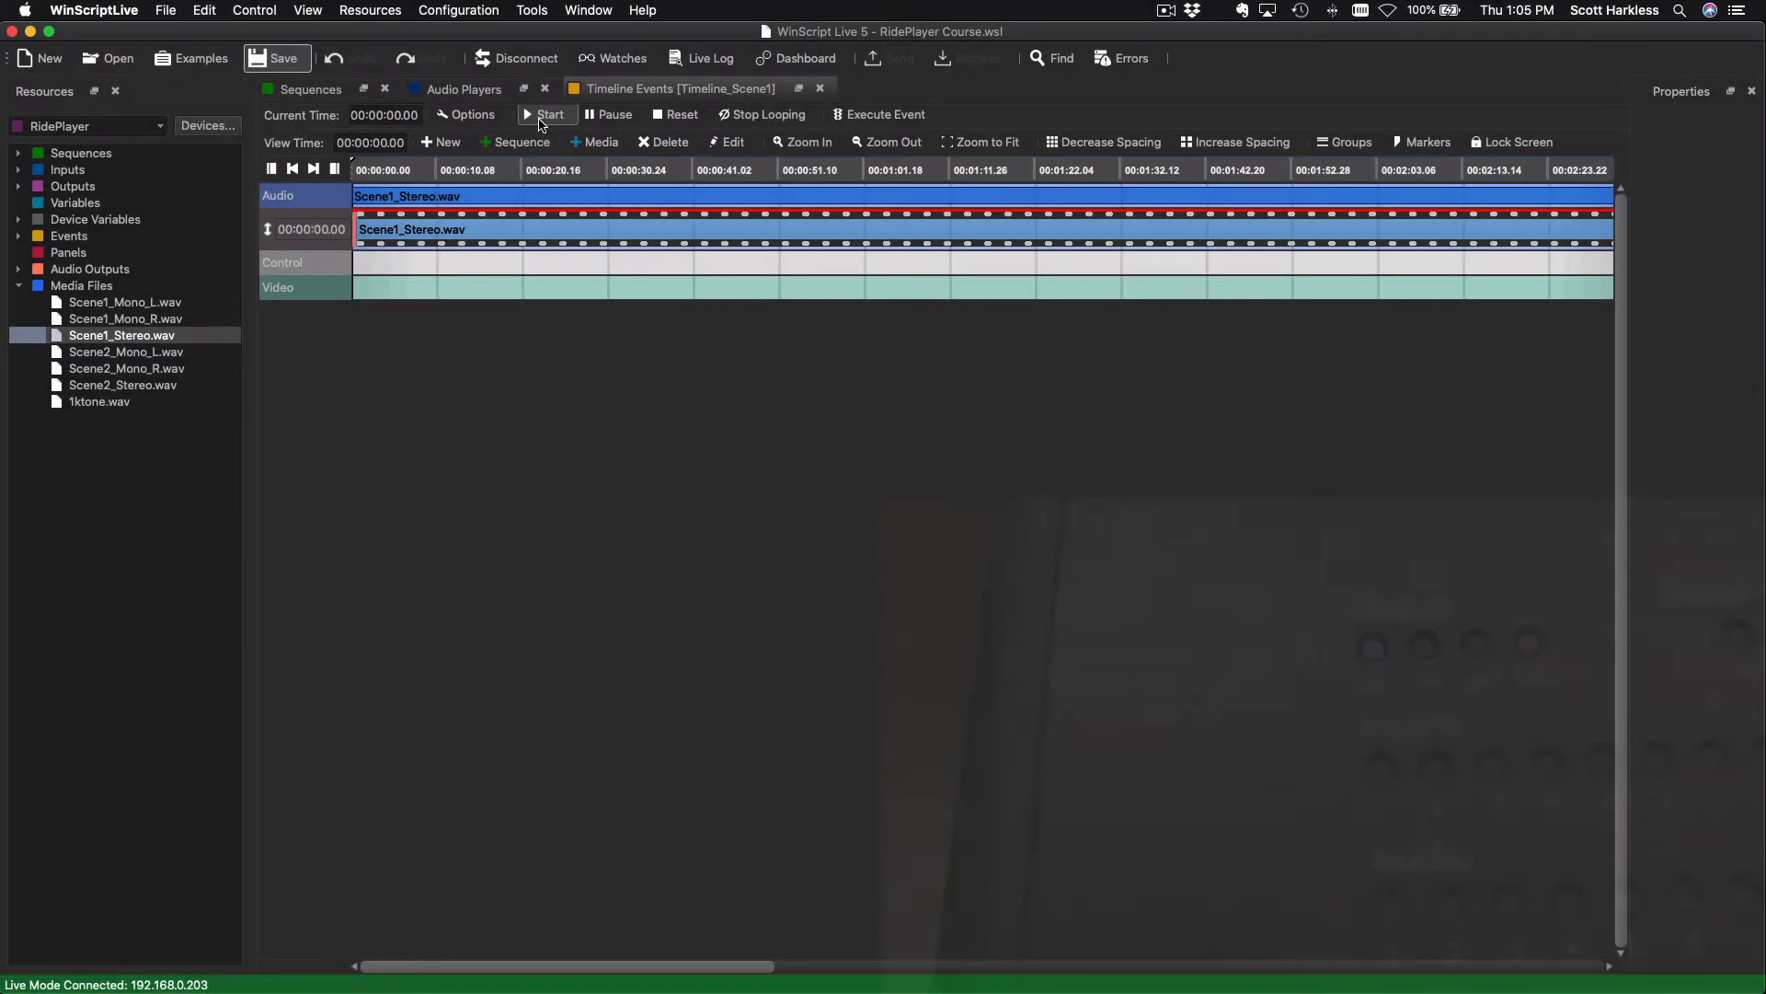
# Test Timeline_Scene1 by starting its playback on the connected RidePlayer, and reset the sequence.
pyautogui.click(541, 117)
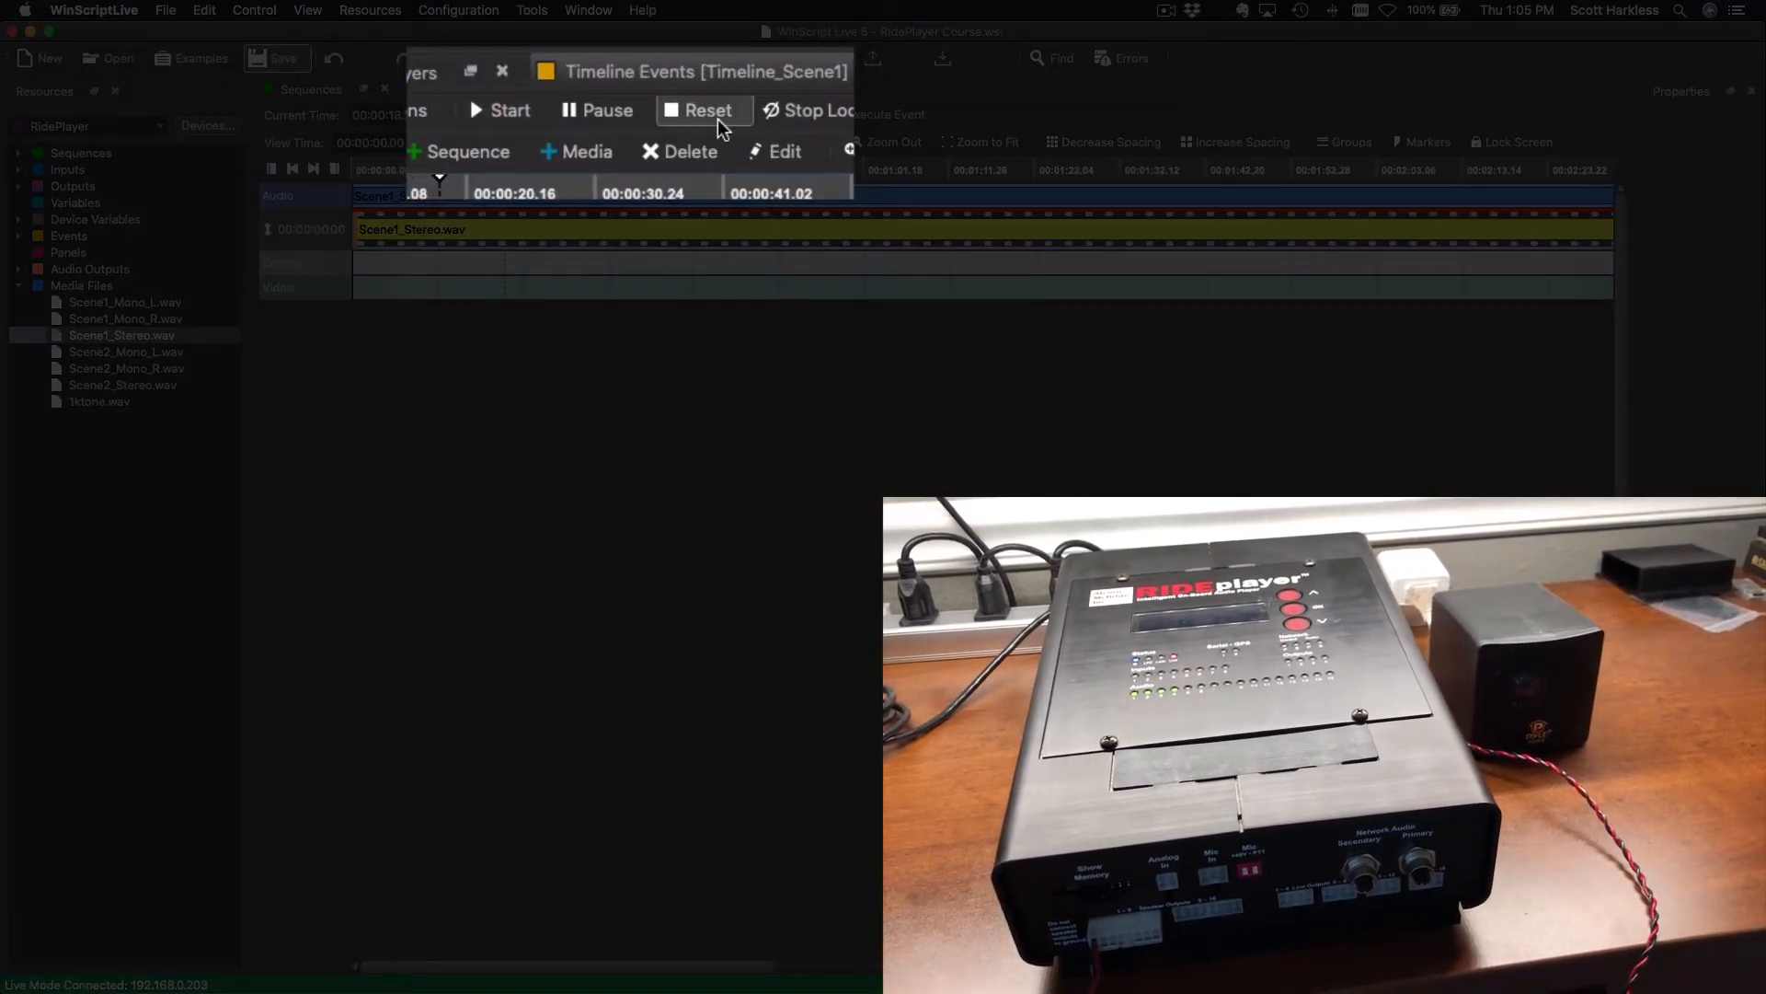
pyautogui.click(686, 117)
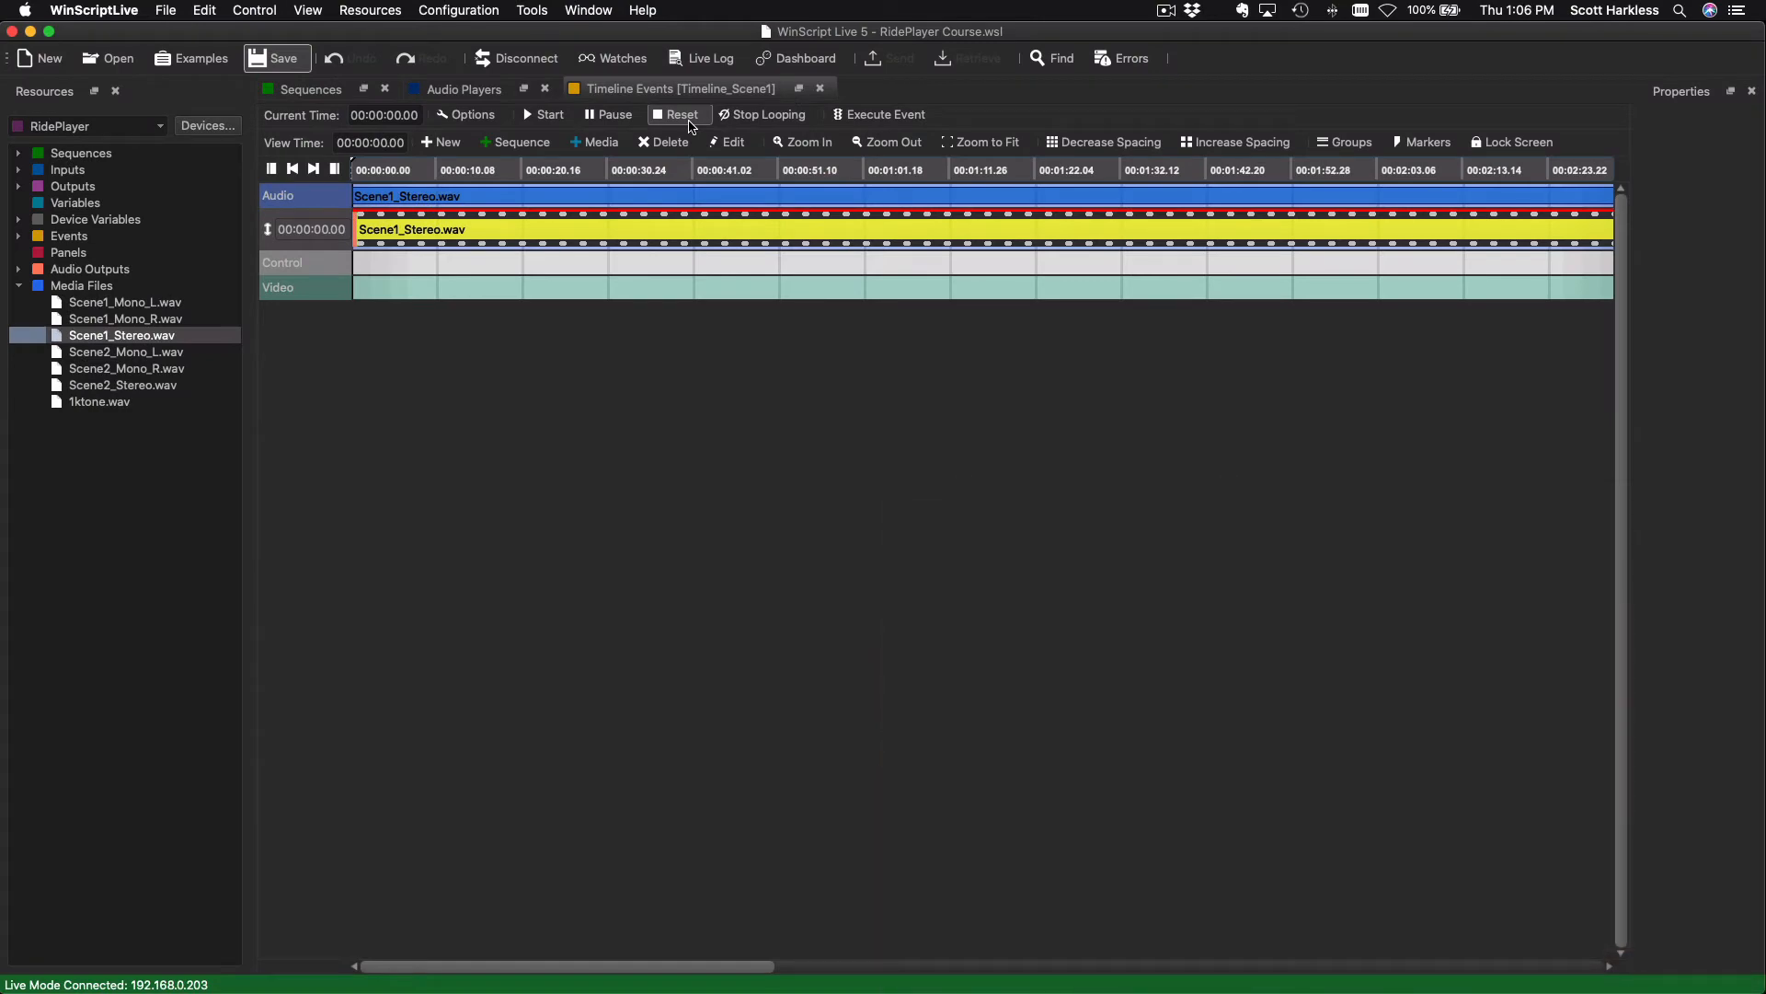
pyautogui.click(497, 248)
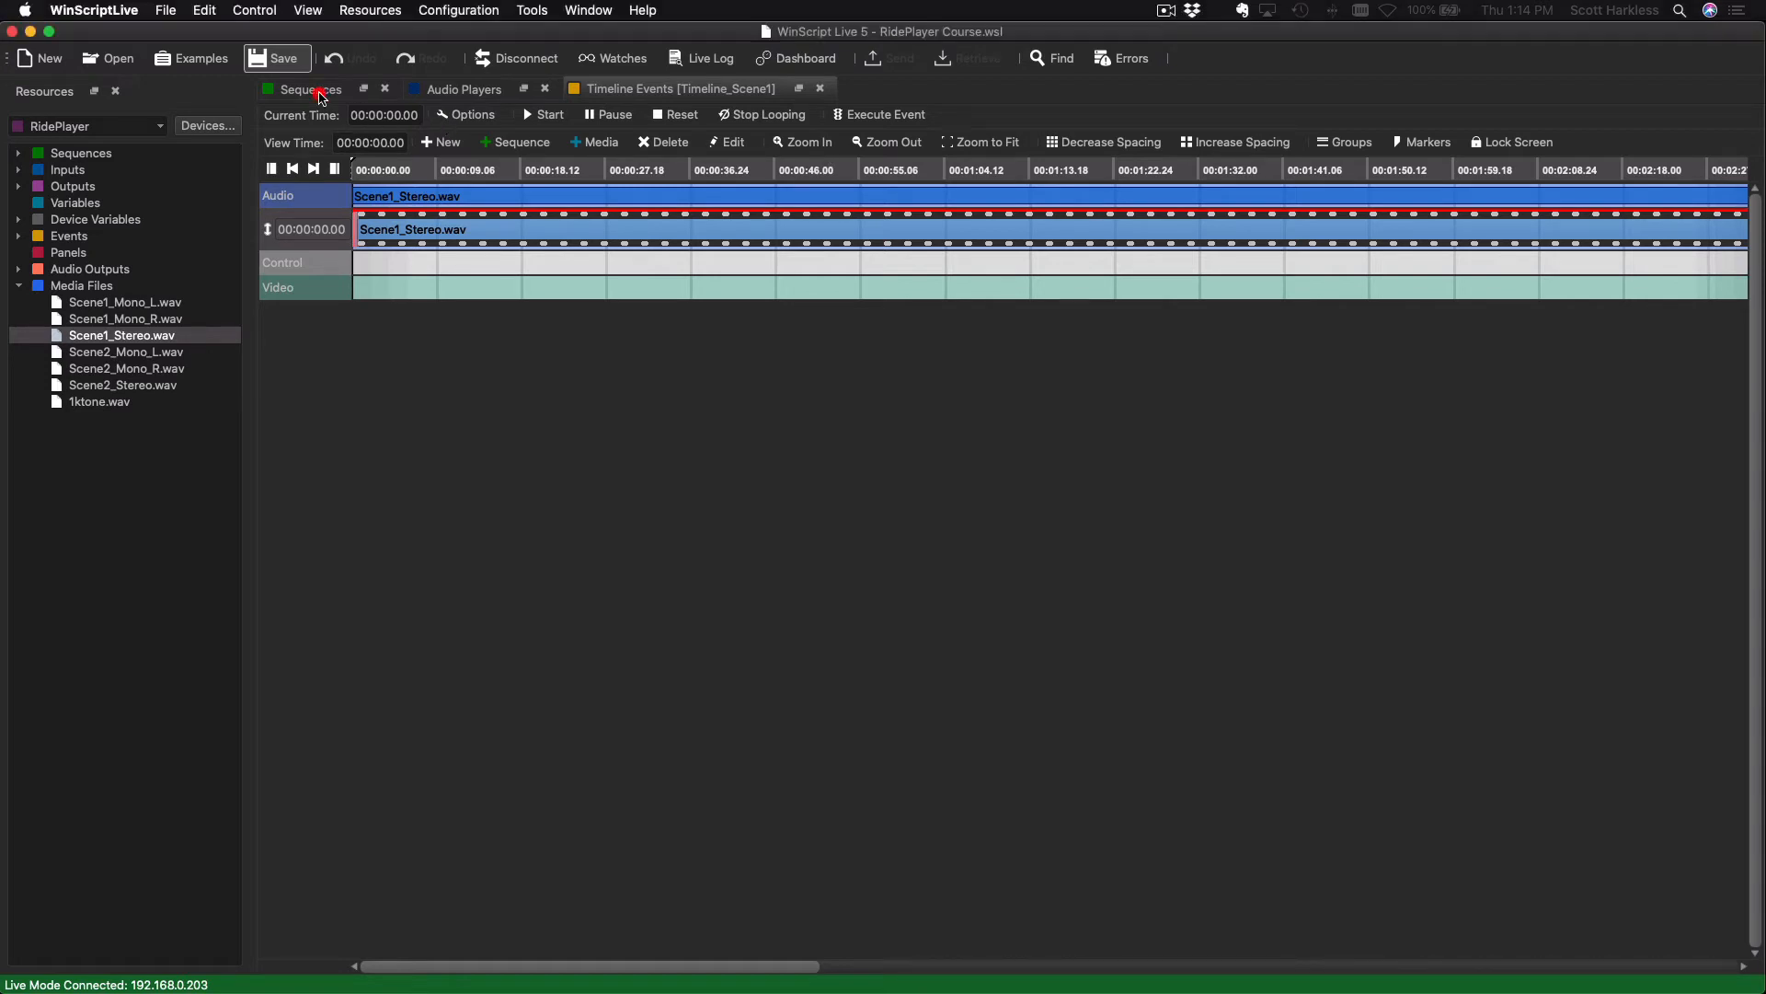
# Create a new Timed sequence named Timeline_Scene2, displayed in Timeline View.
pyautogui.click(311, 89)
pyautogui.click(450, 184)
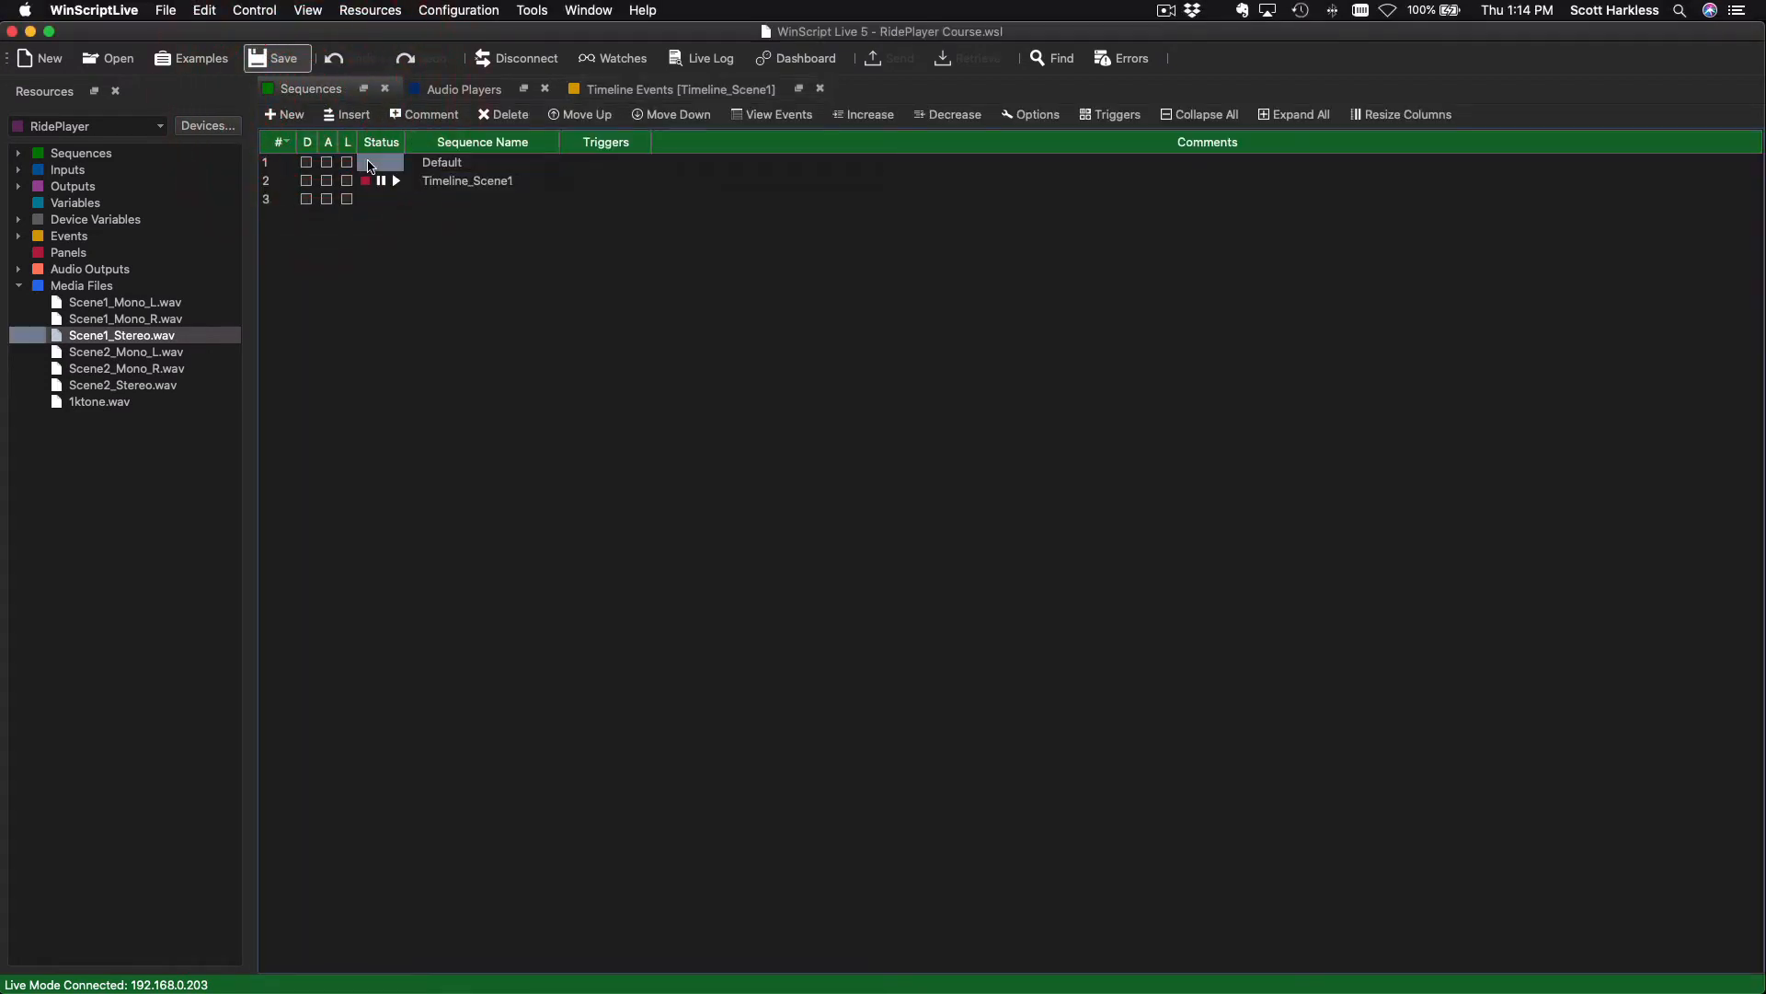
pyautogui.click(286, 116)
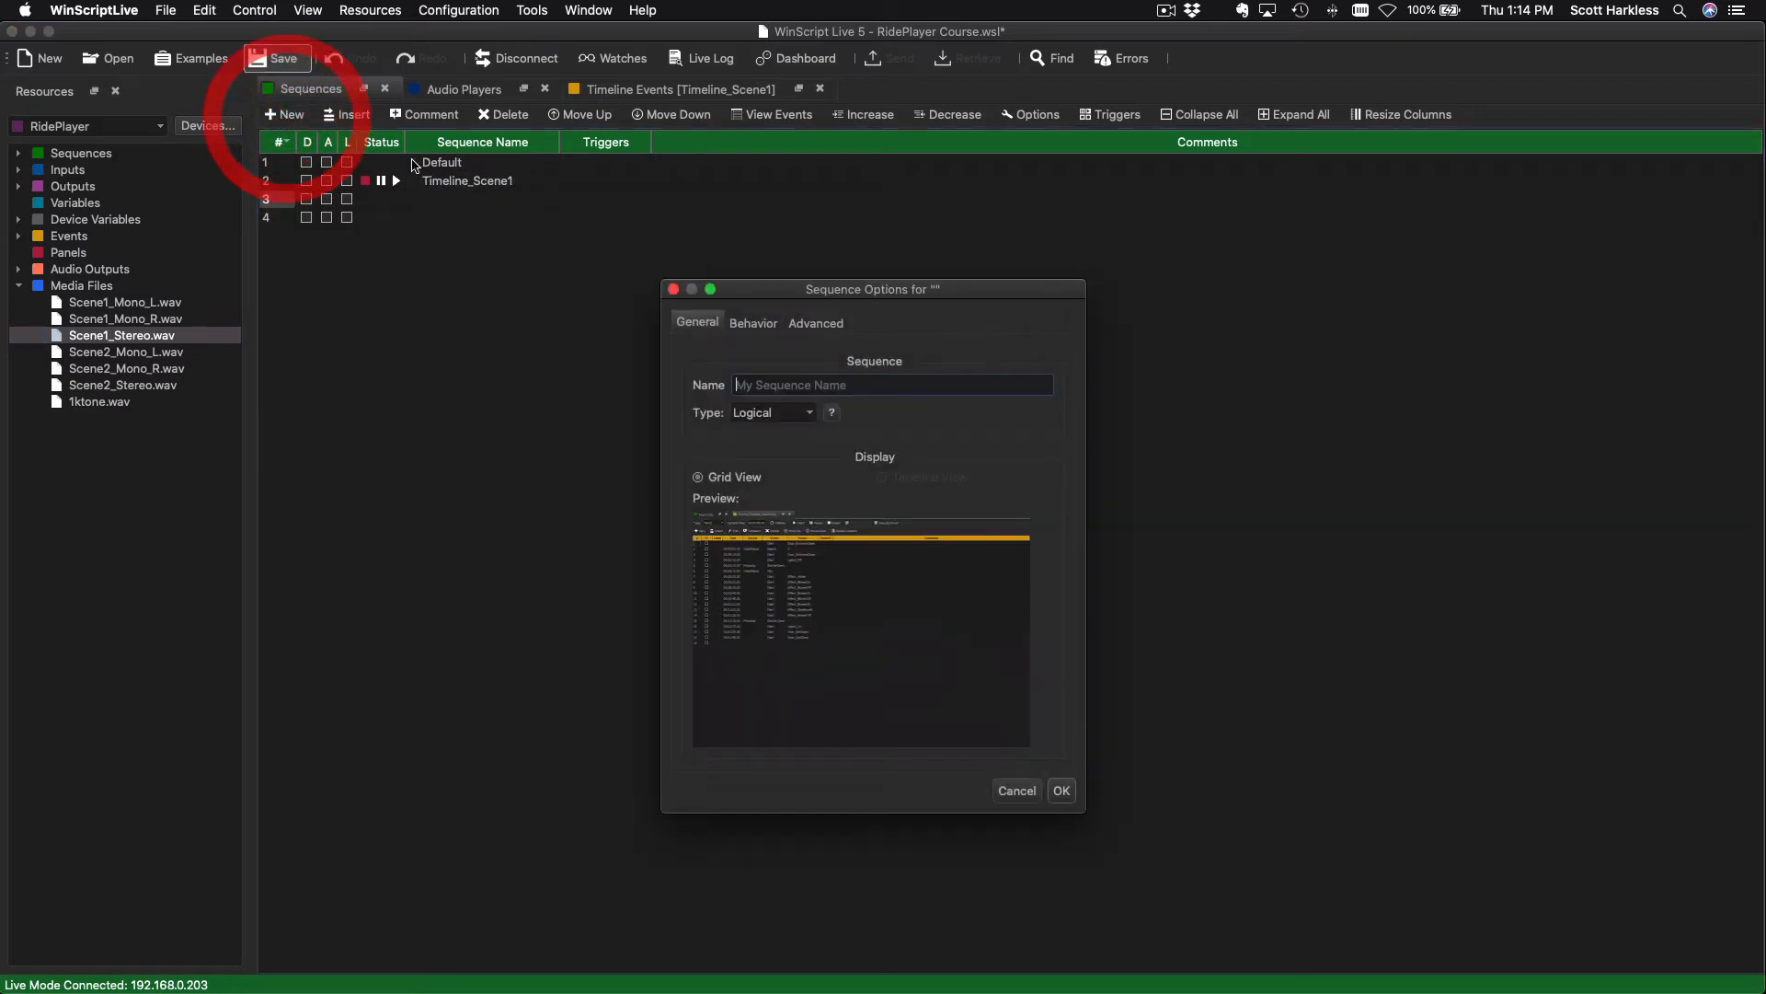
pyautogui.click(749, 368)
pyautogui.write('Timeline_Scene2')
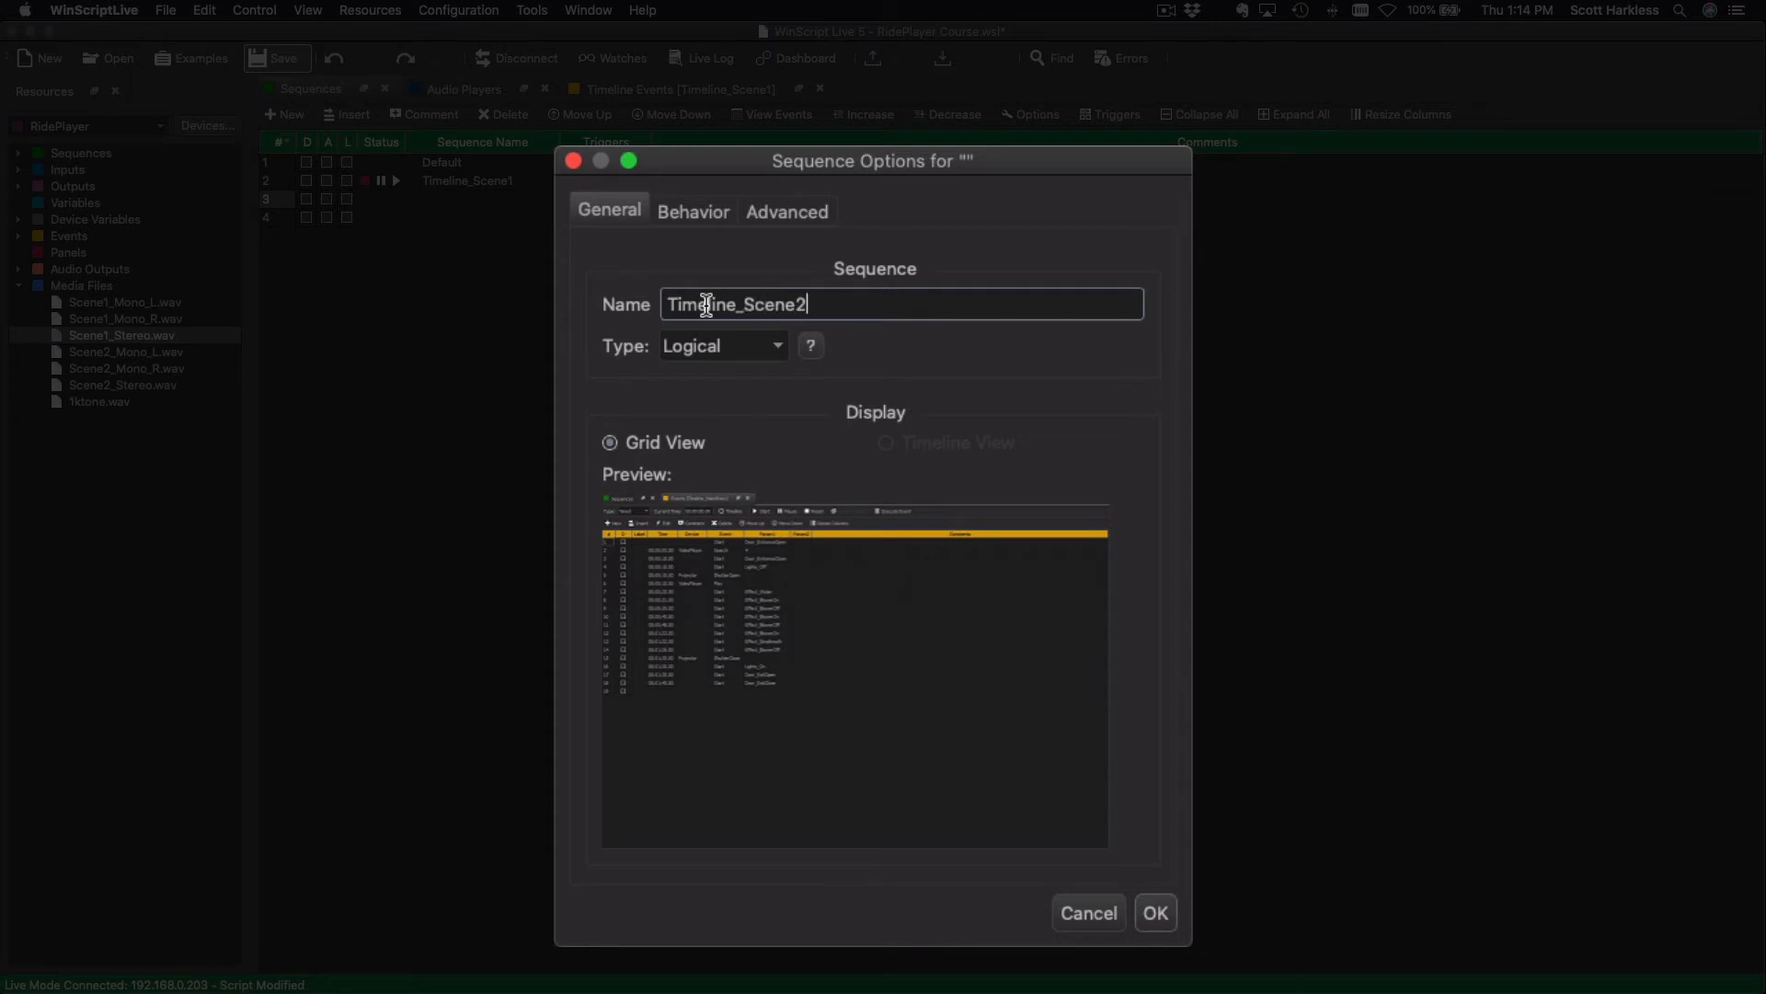
pyautogui.click(721, 344)
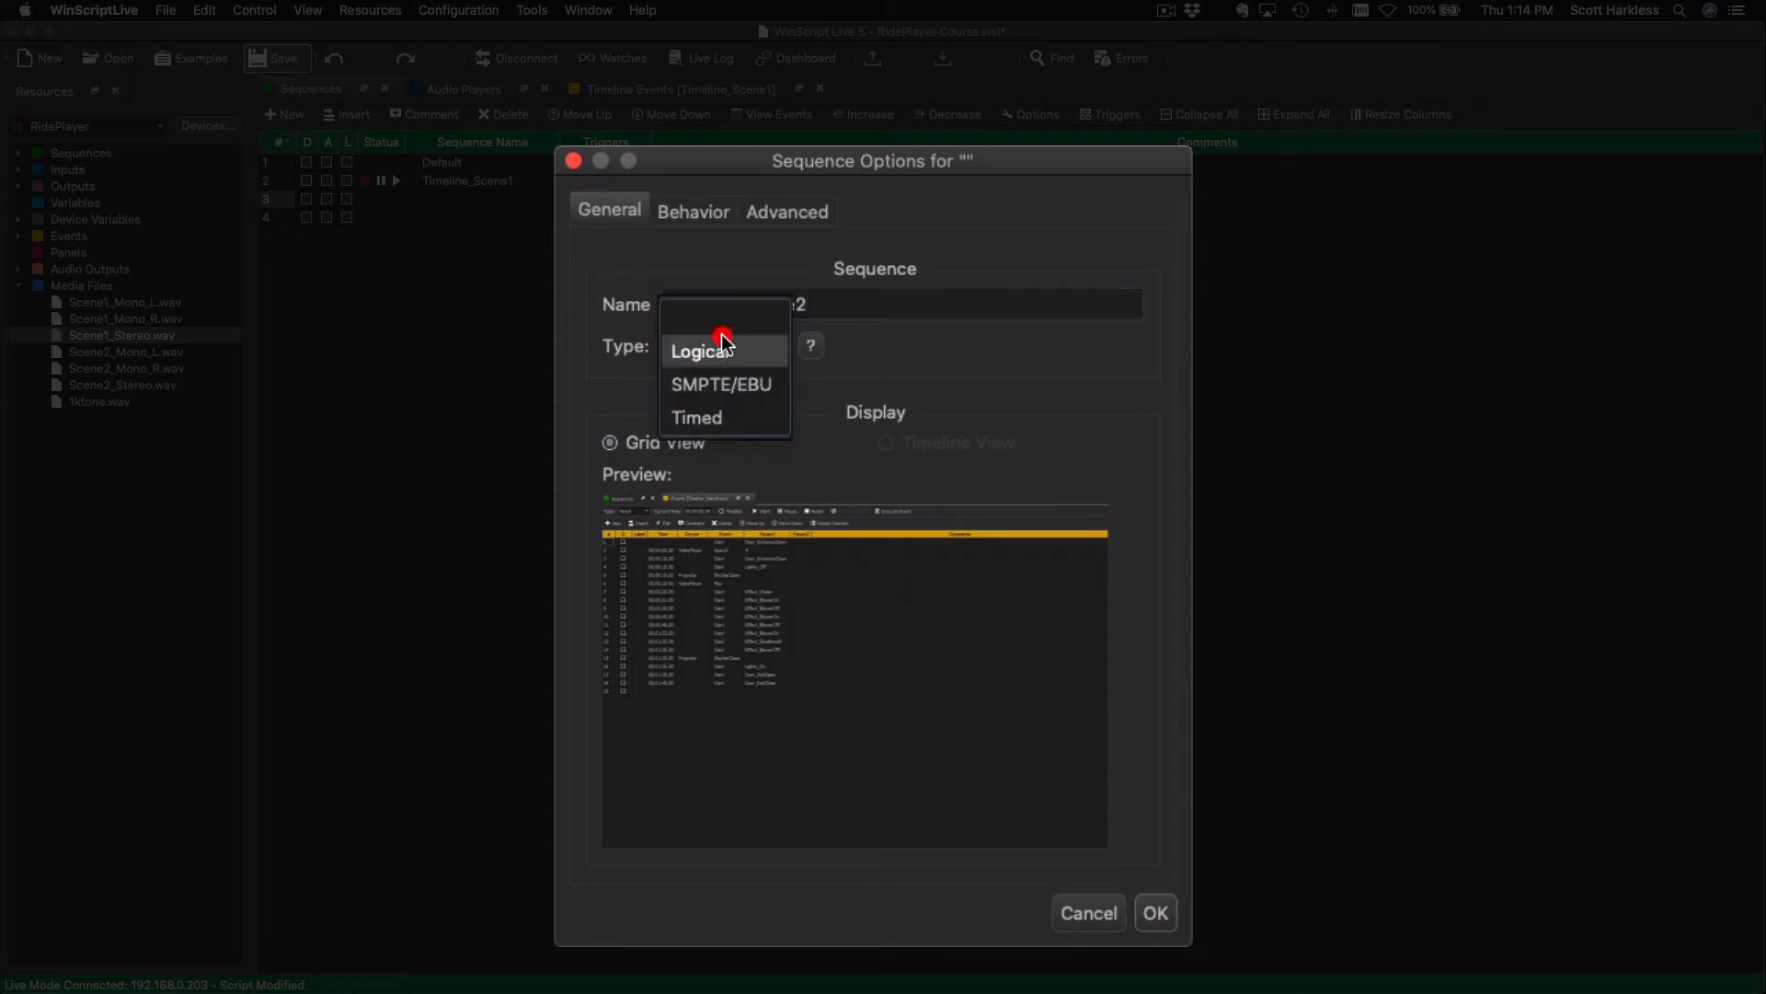
pyautogui.click(721, 405)
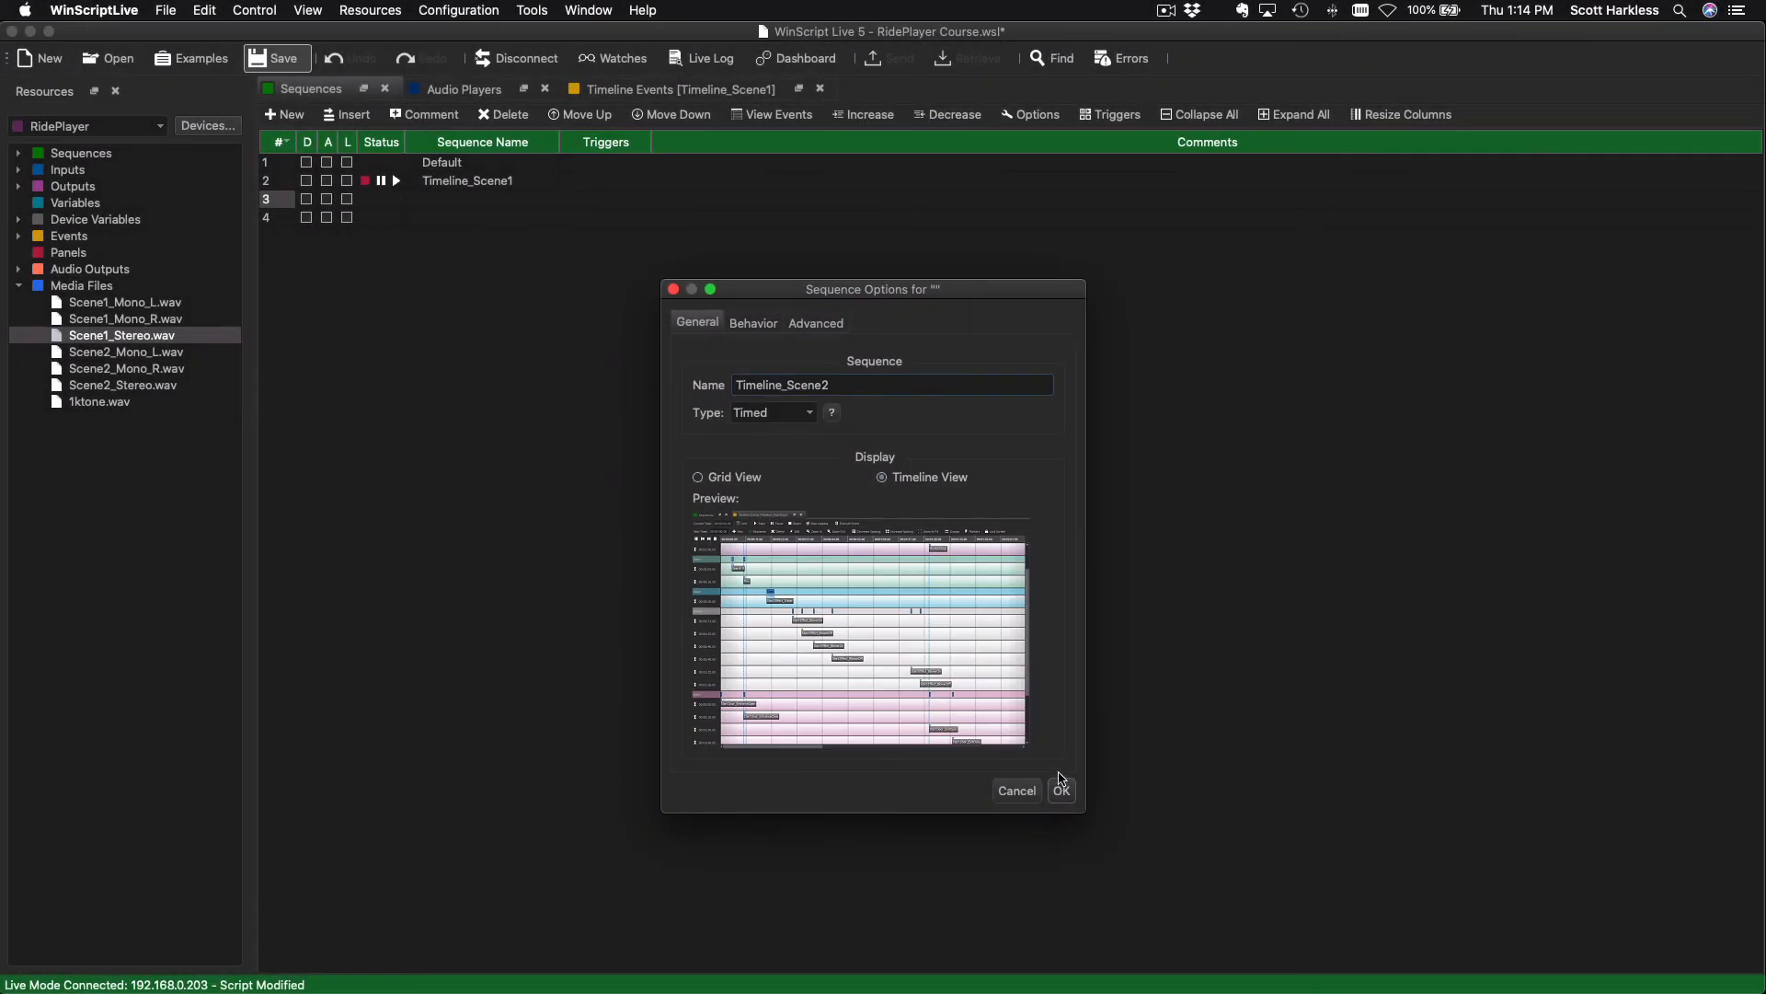
pyautogui.click(1060, 788)
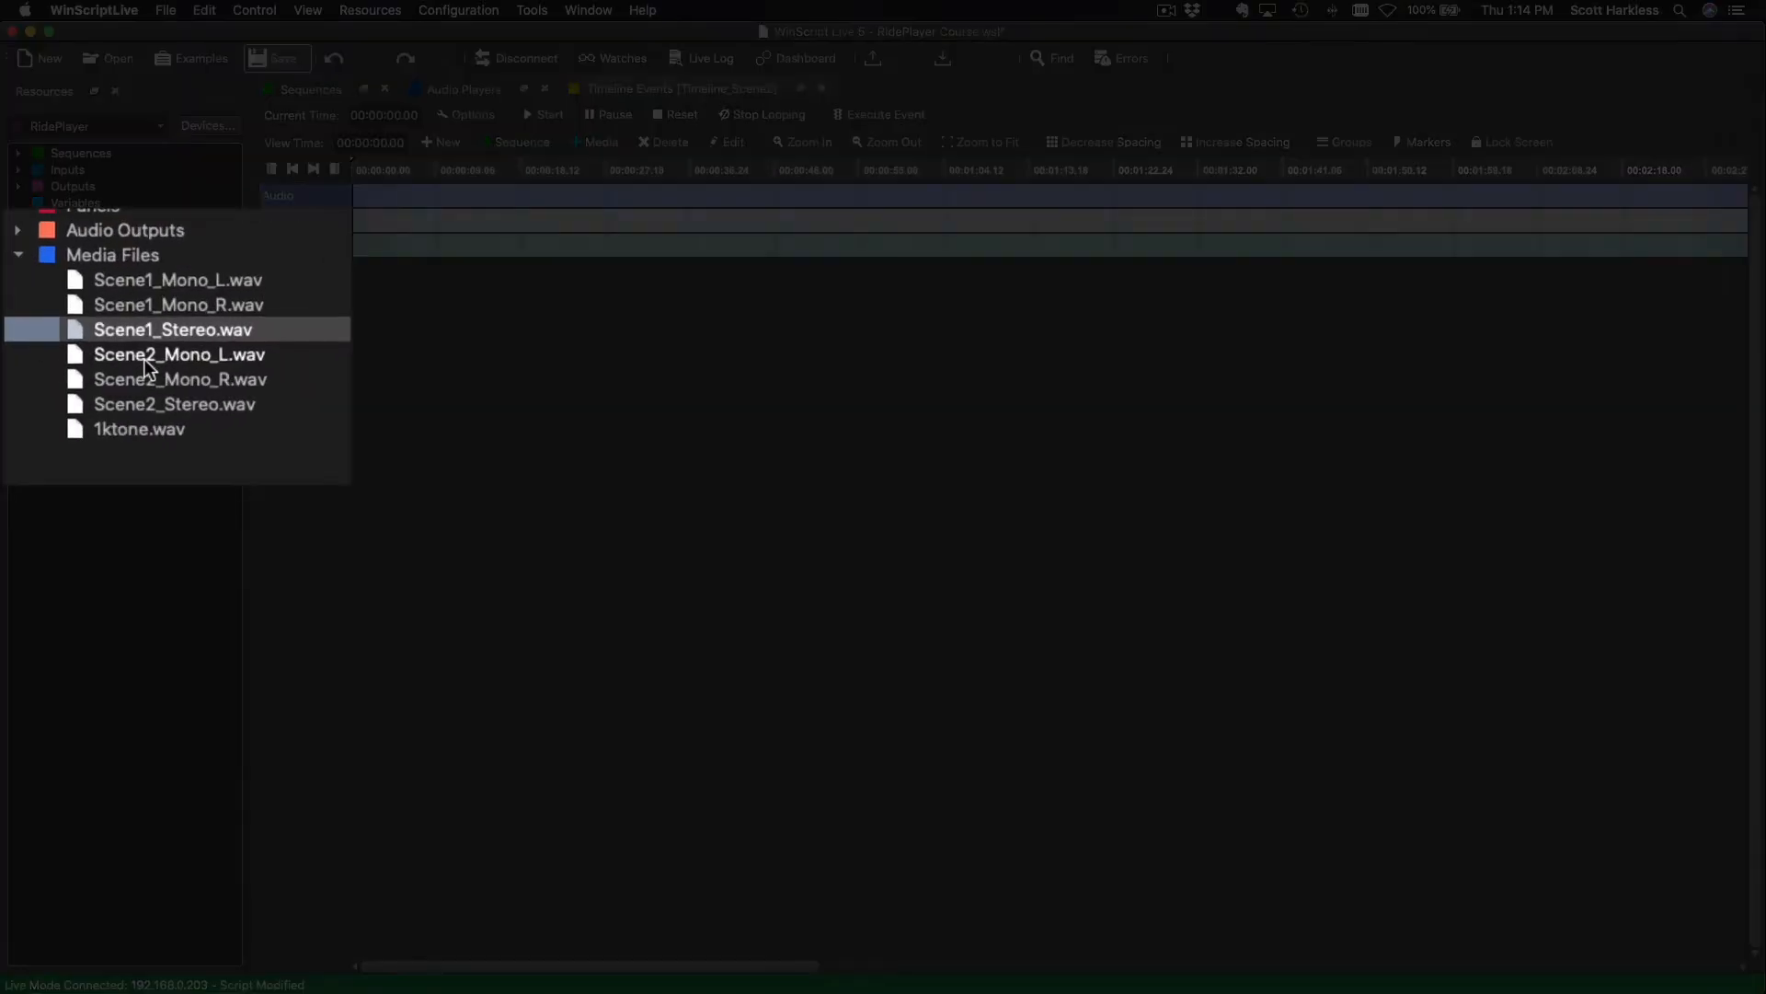
# Place Scene2_Mono_L.wav and Scene2_Mono_R.wav at the start of the Timeline_Scene2 timeline as separate audio events.
pyautogui.moveTo(105, 354); pyautogui.dragTo(398, 224)
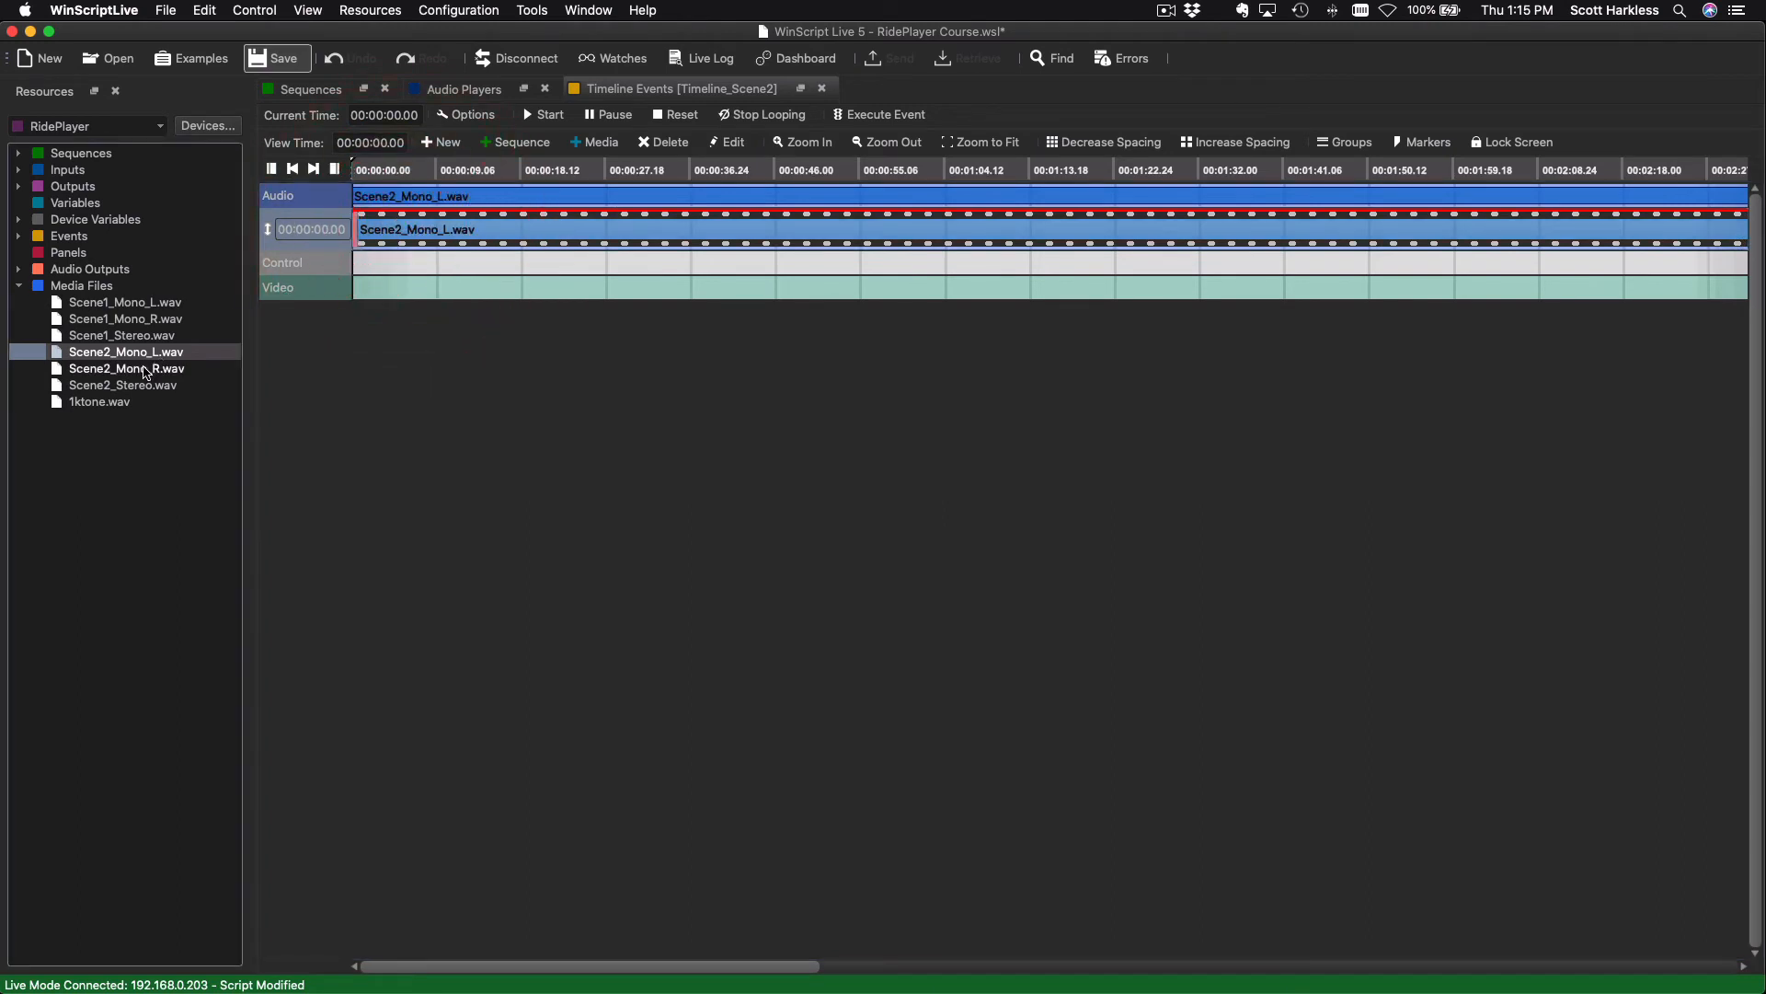
pyautogui.moveTo(127, 373); pyautogui.dragTo(382, 264)
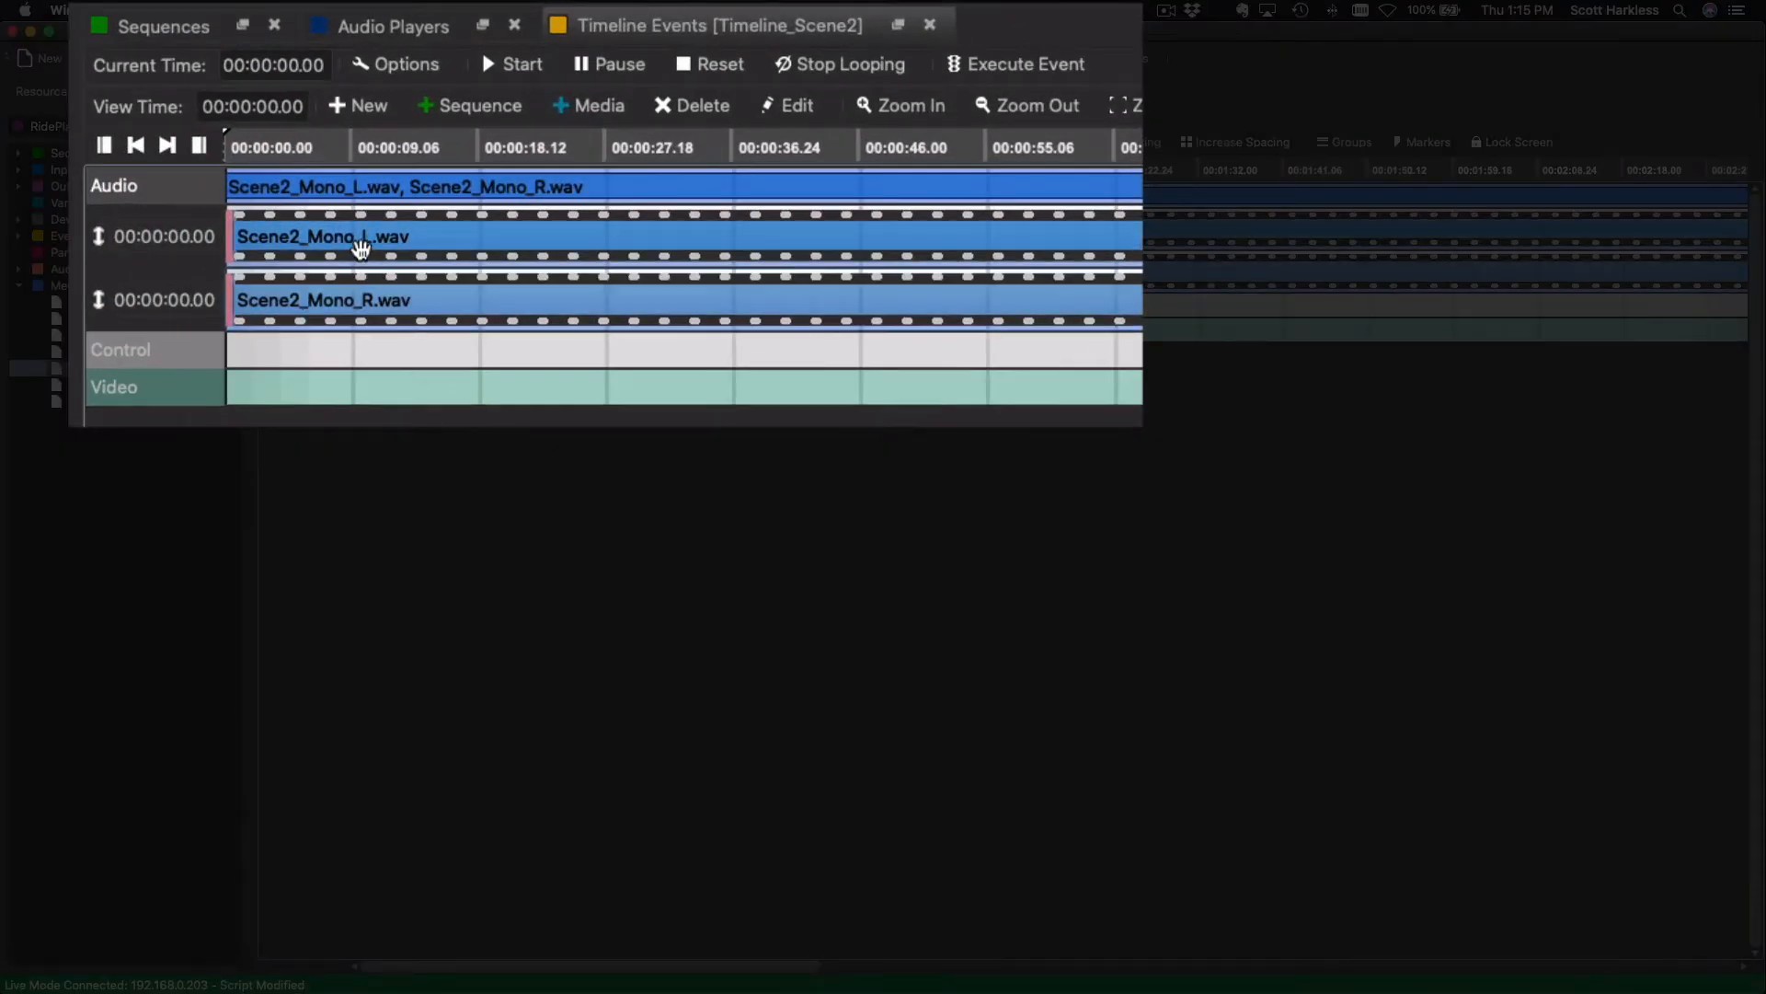
# Edit the Scene2_Mono_L.wav Play Audio event, assign Player_Scene2_Left as its player, and proceed to its output settings.
pyautogui.doubleClick(359, 237)
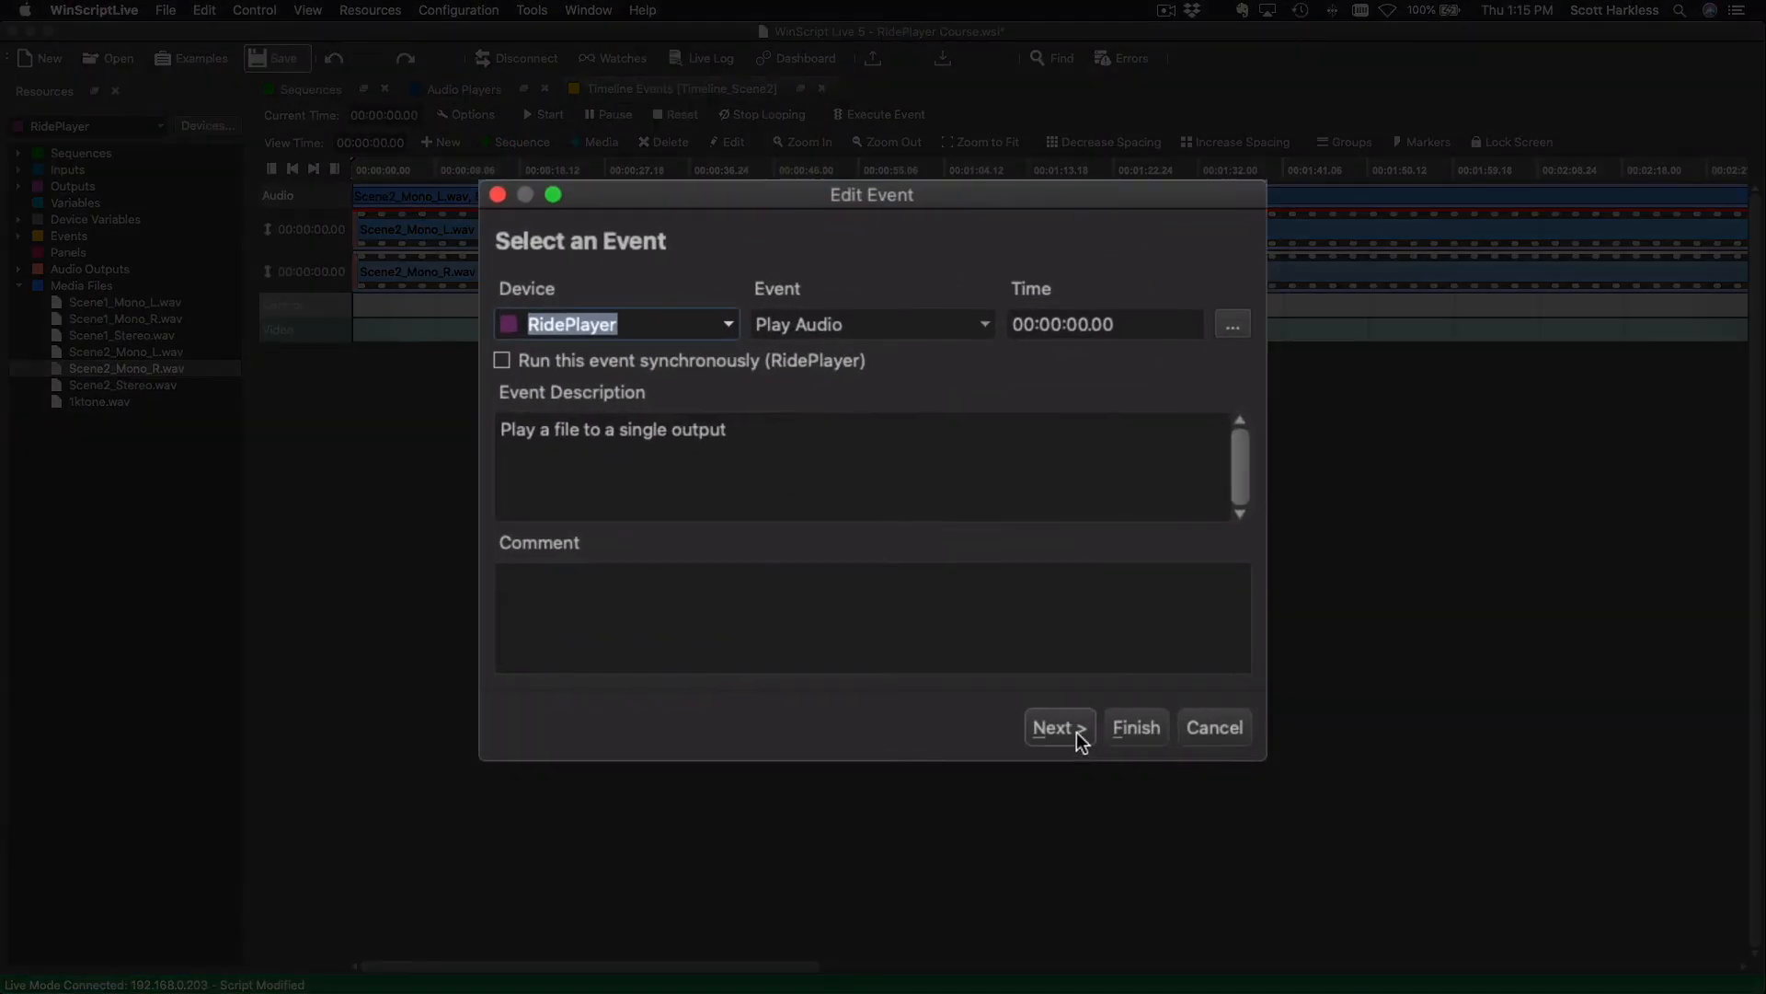
pyautogui.click(1001, 642)
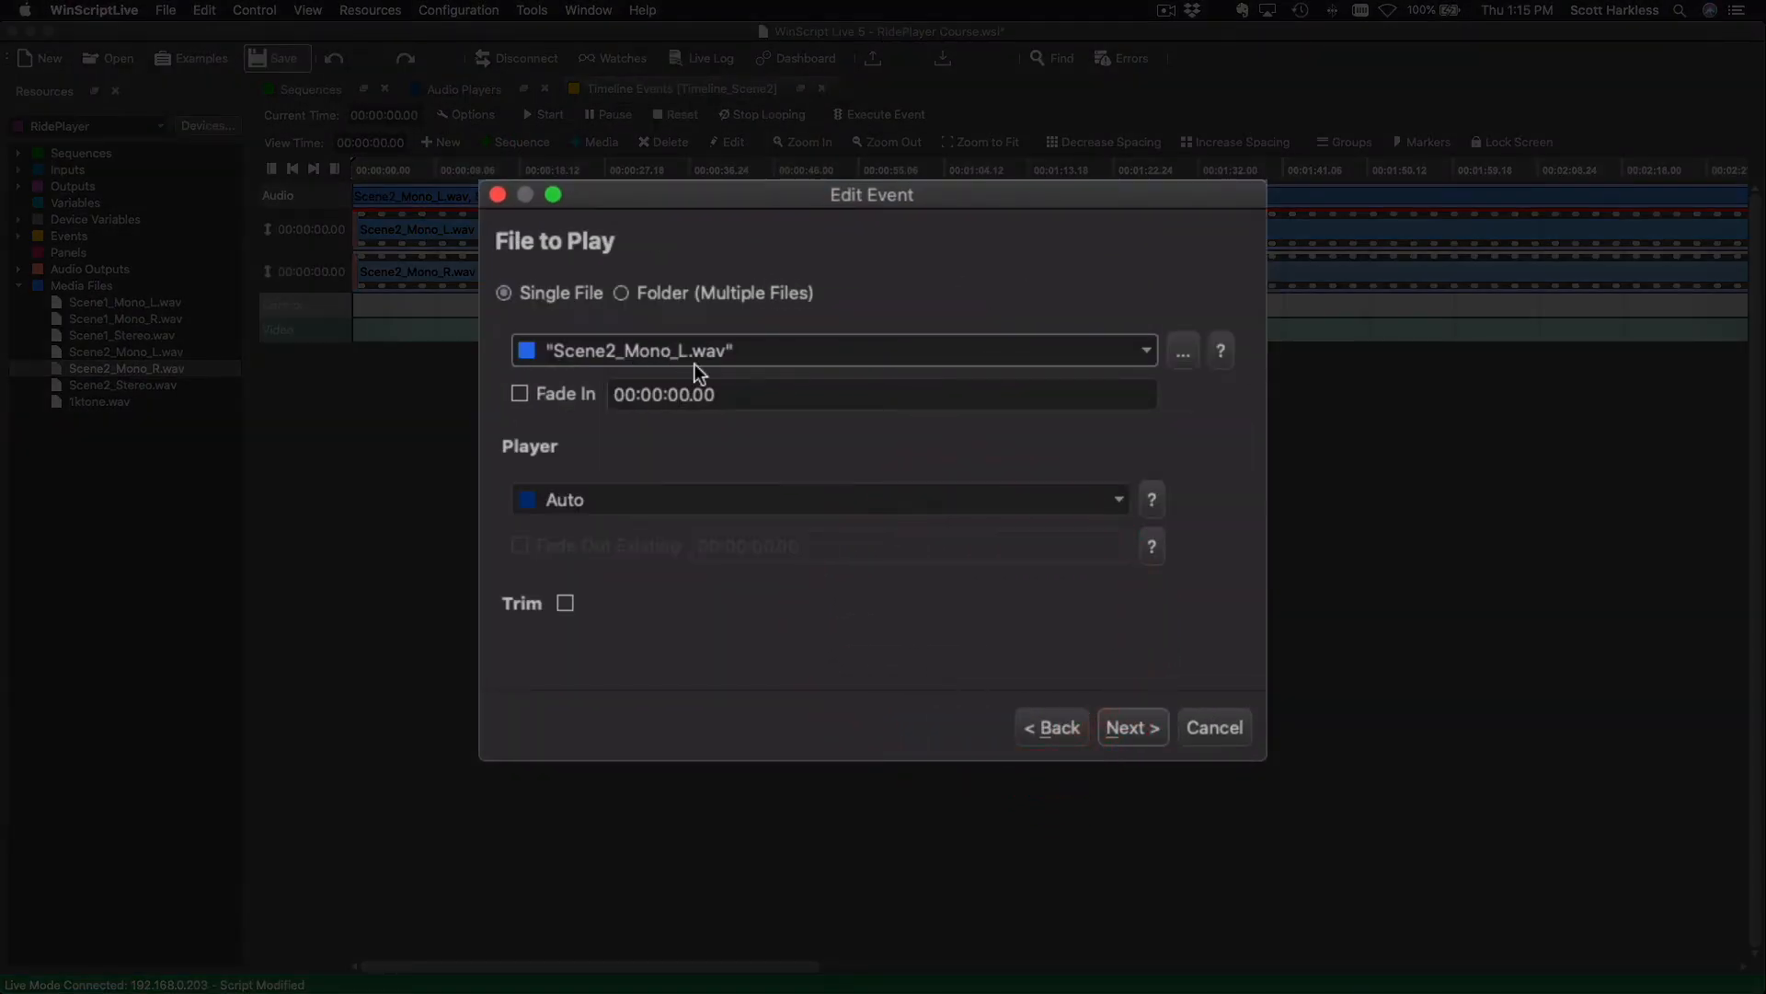
pyautogui.click(1128, 504)
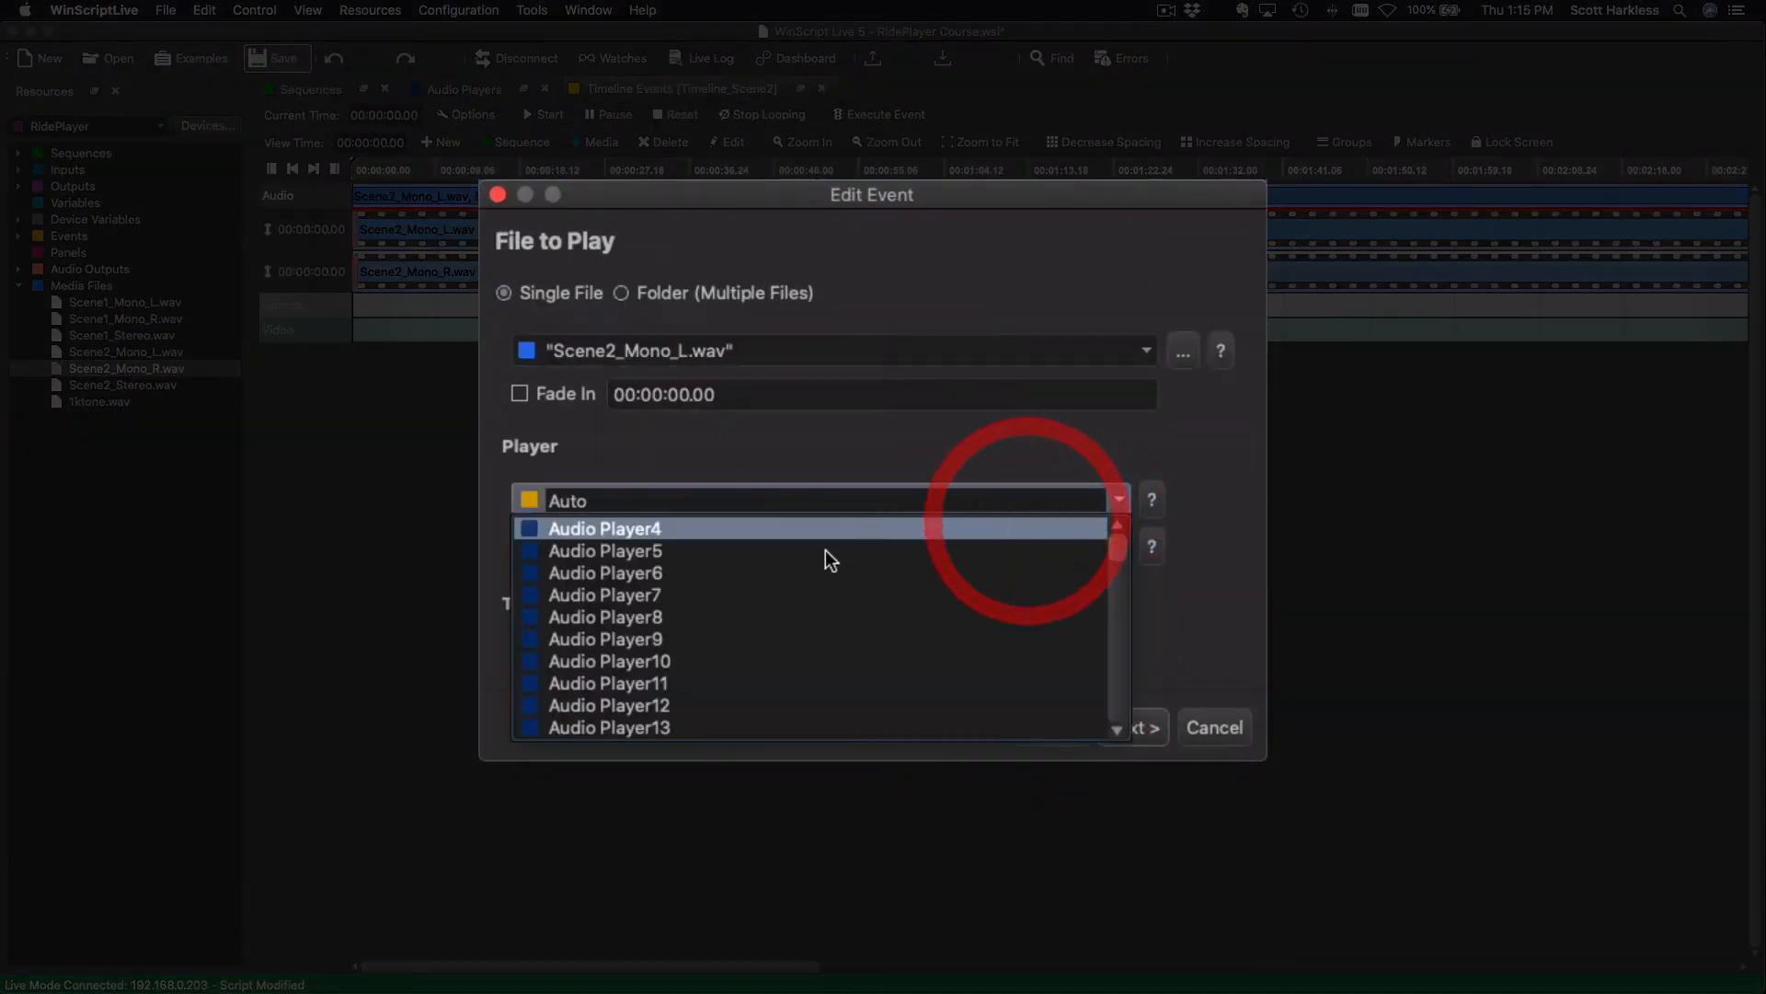
pyautogui.scroll(-6, 825, 549)
pyautogui.scroll(-12, 825, 549)
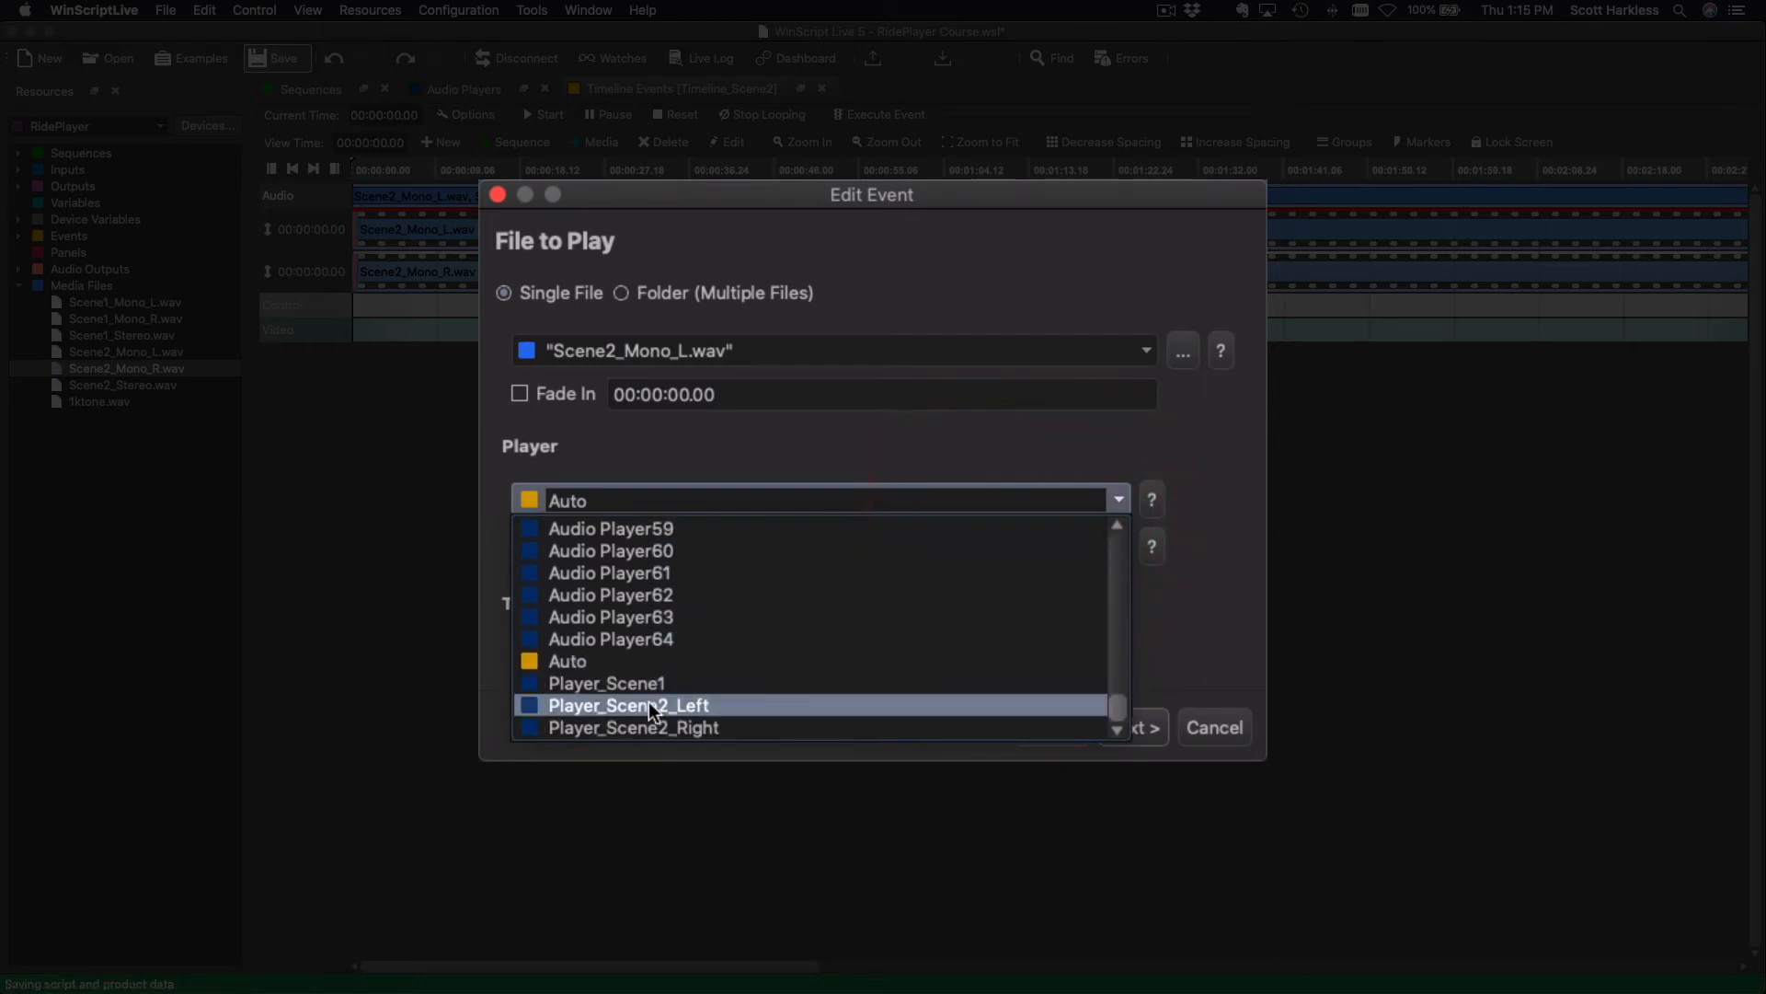
pyautogui.click(665, 704)
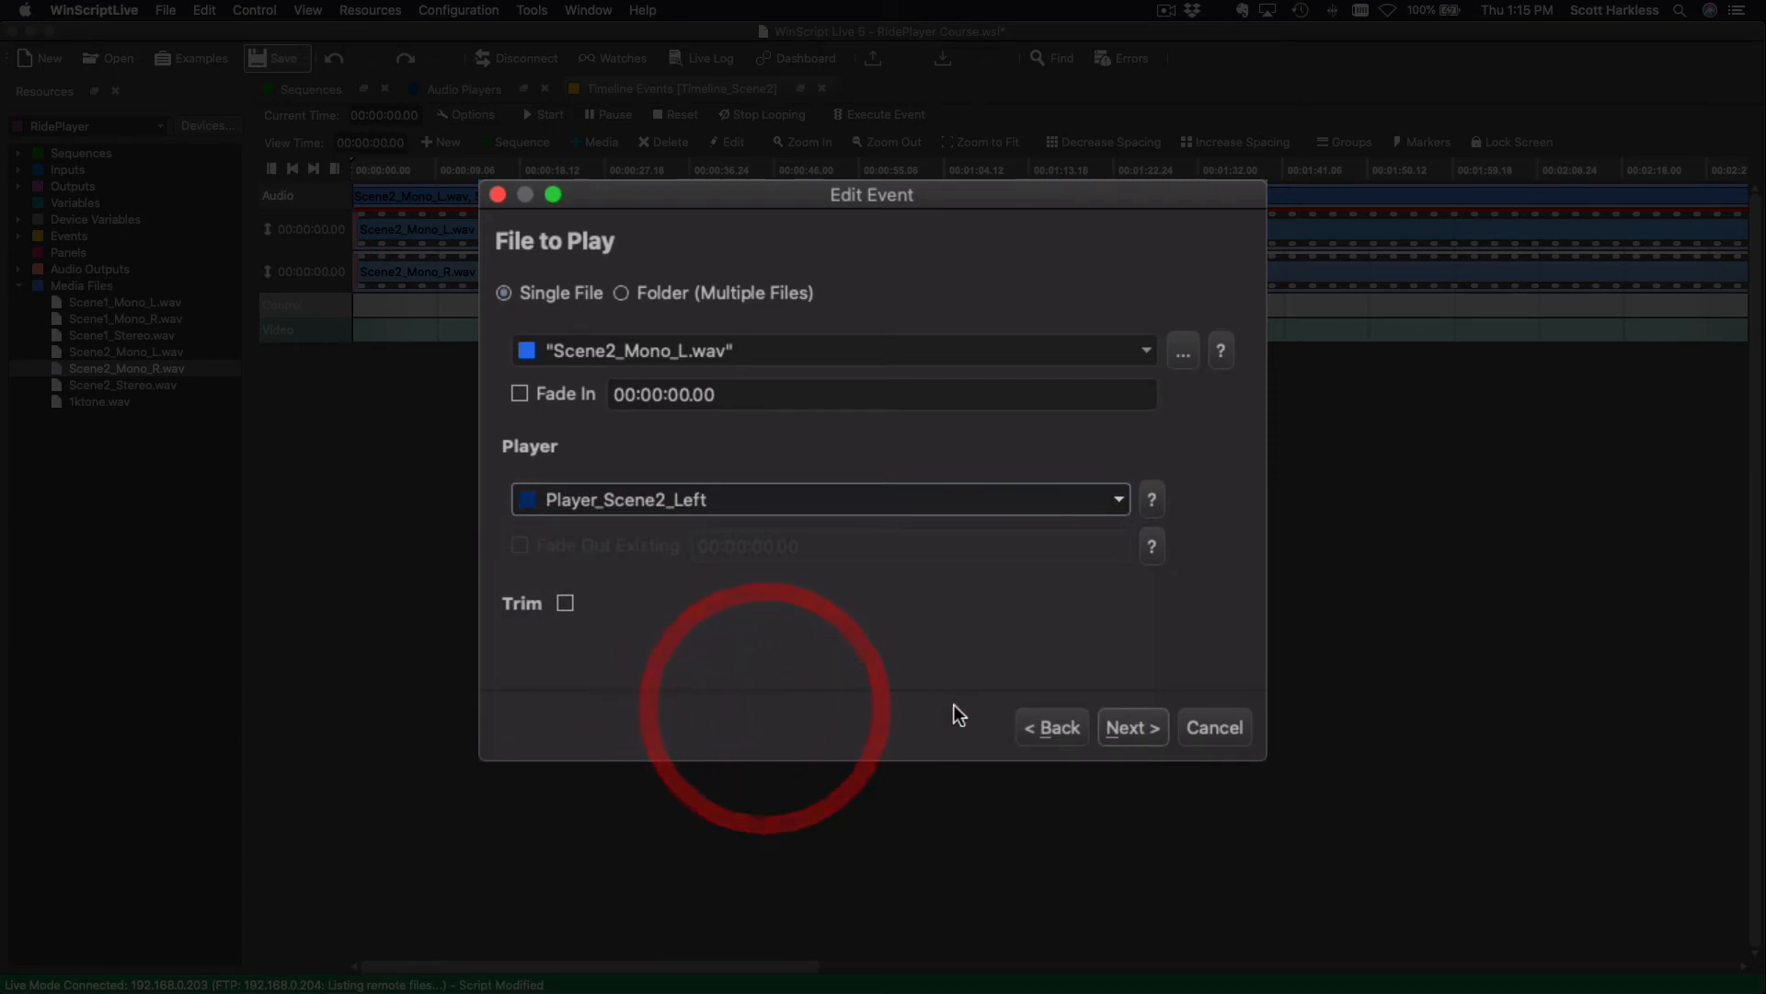
pyautogui.click(1132, 728)
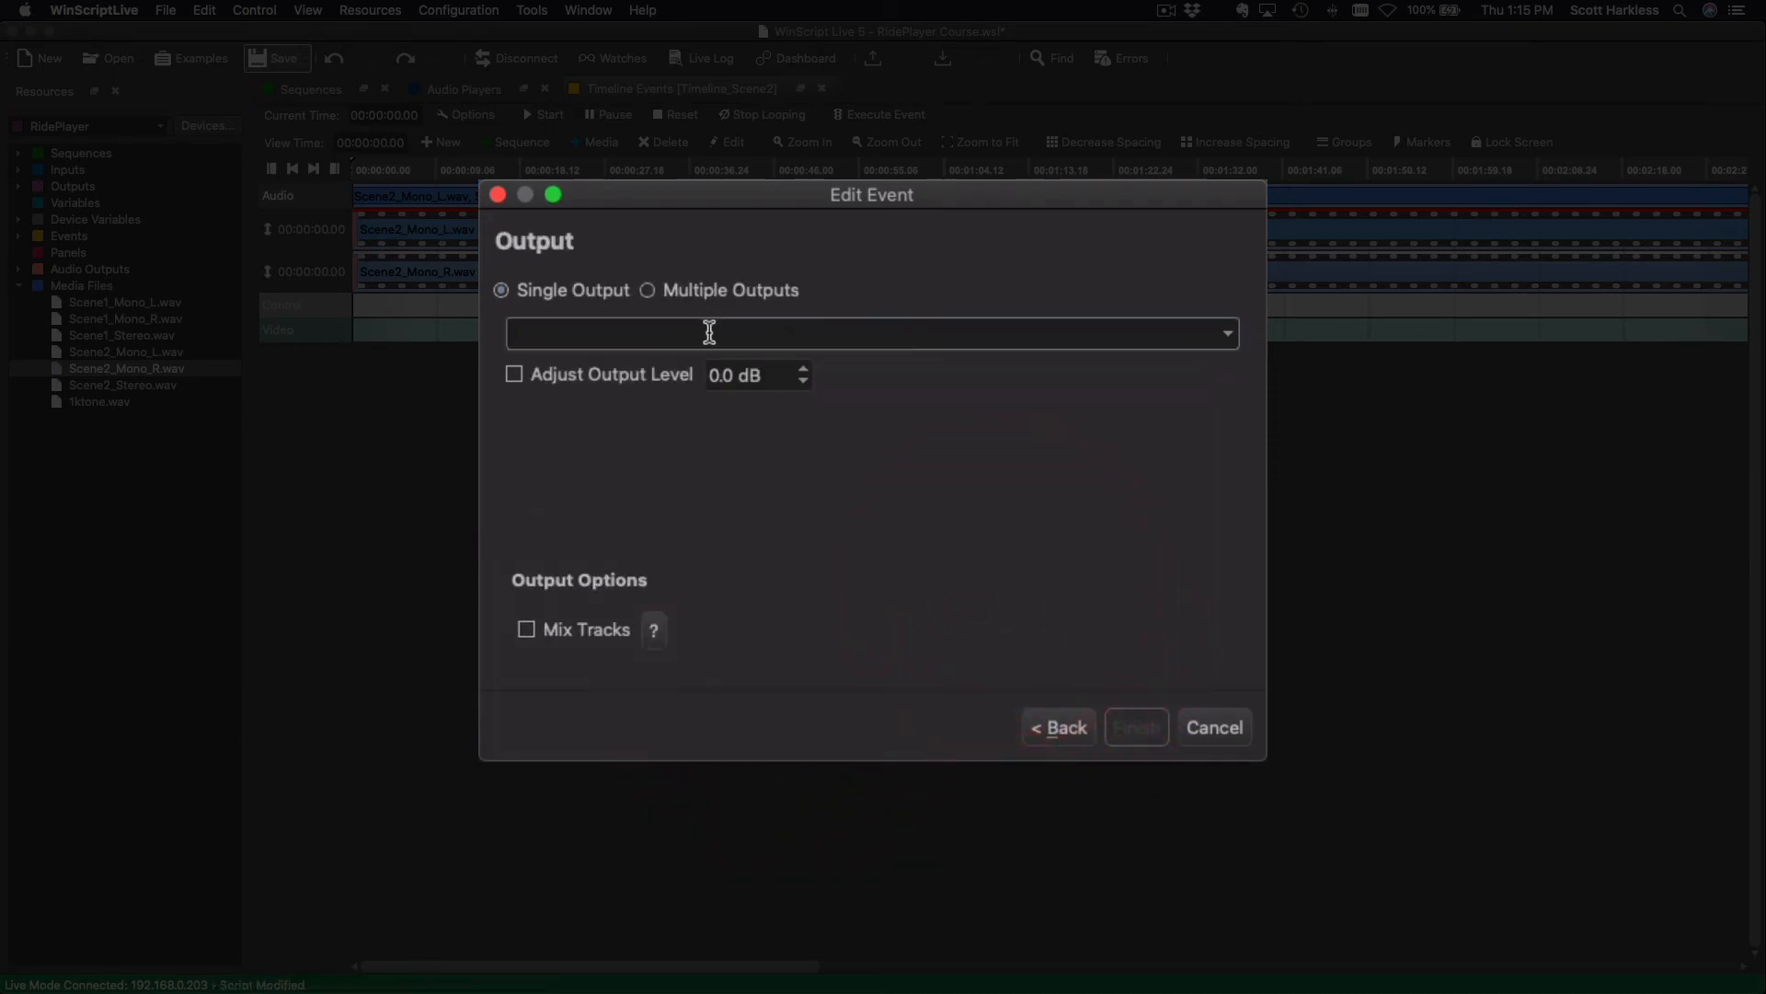
# Try Audio 1-Front Left as the single output for the Scene2_Mono_L.wav event.
pyautogui.click(654, 290)
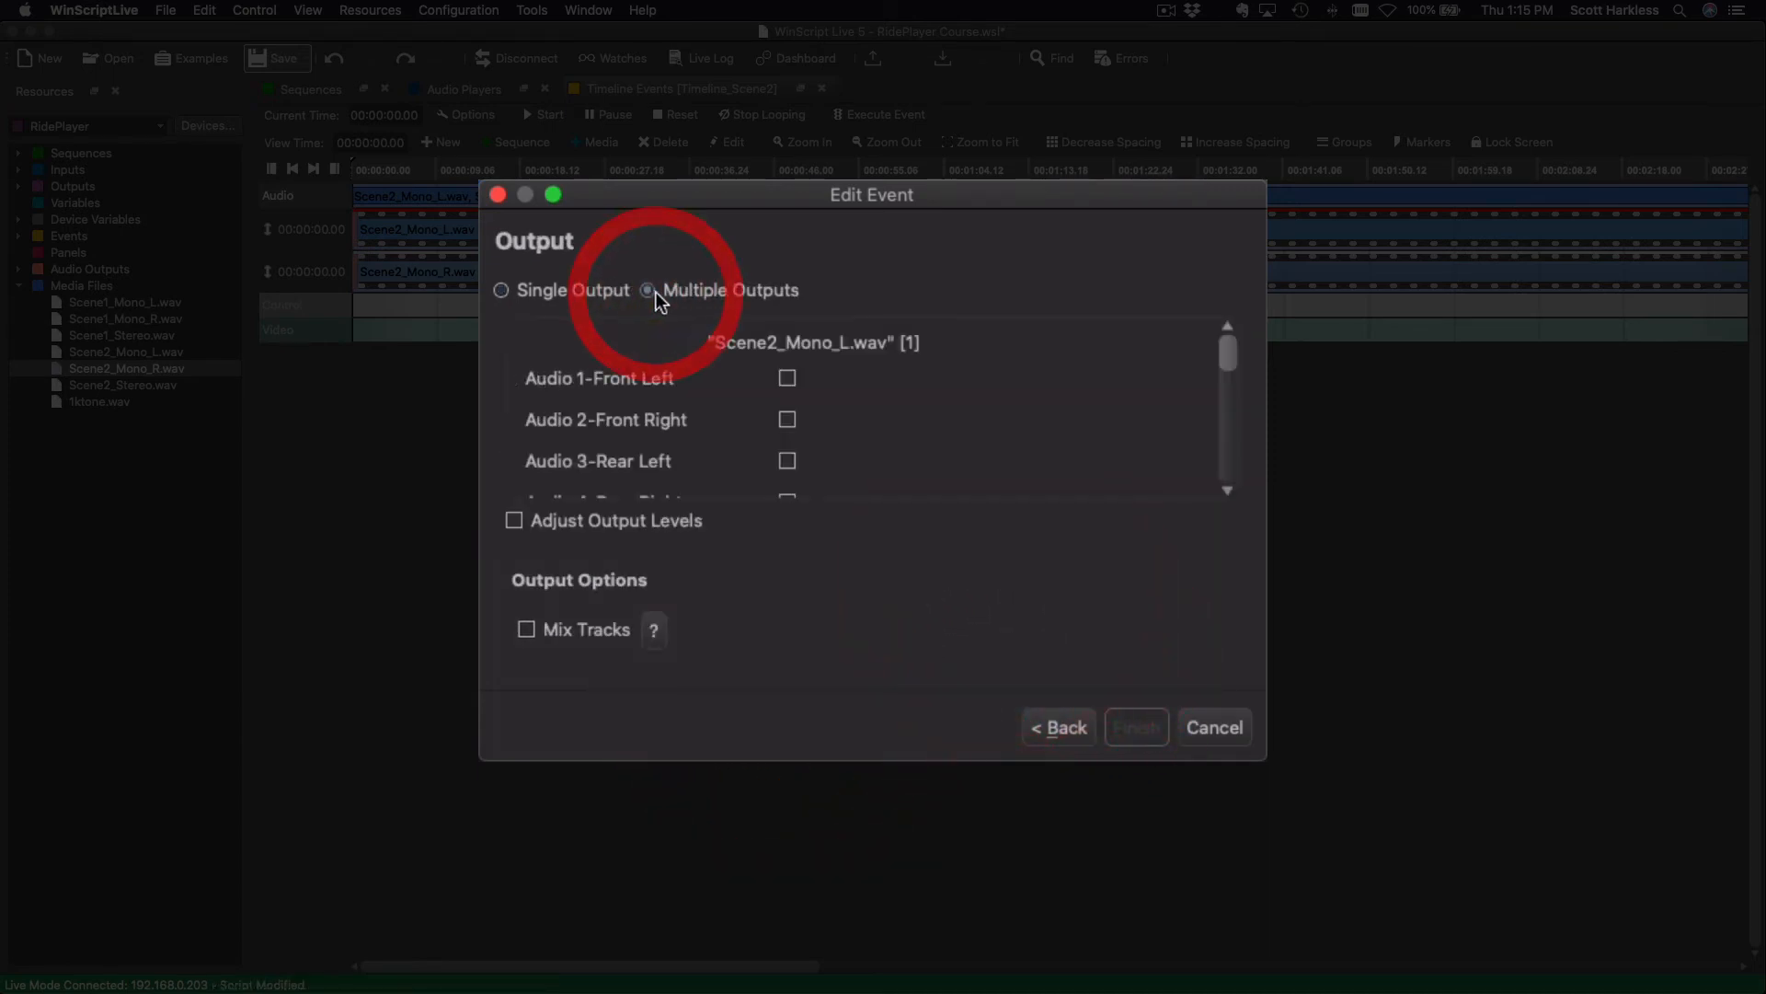
pyautogui.click(509, 291)
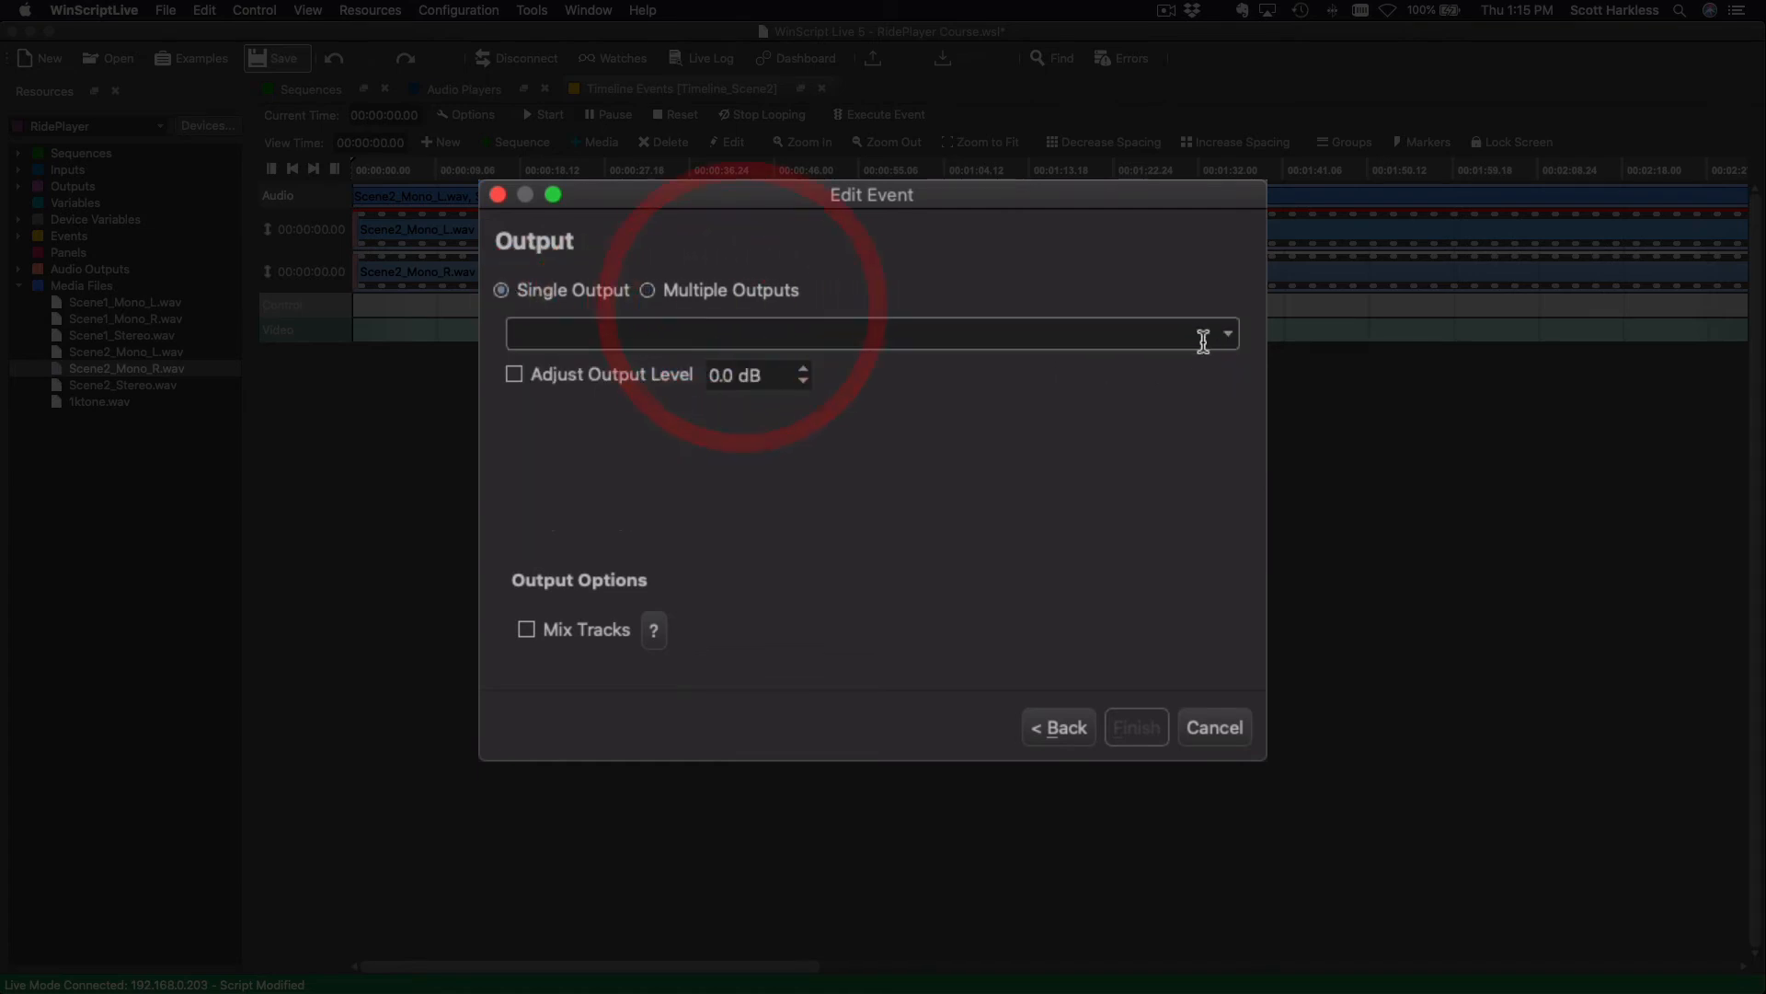
pyautogui.click(1226, 337)
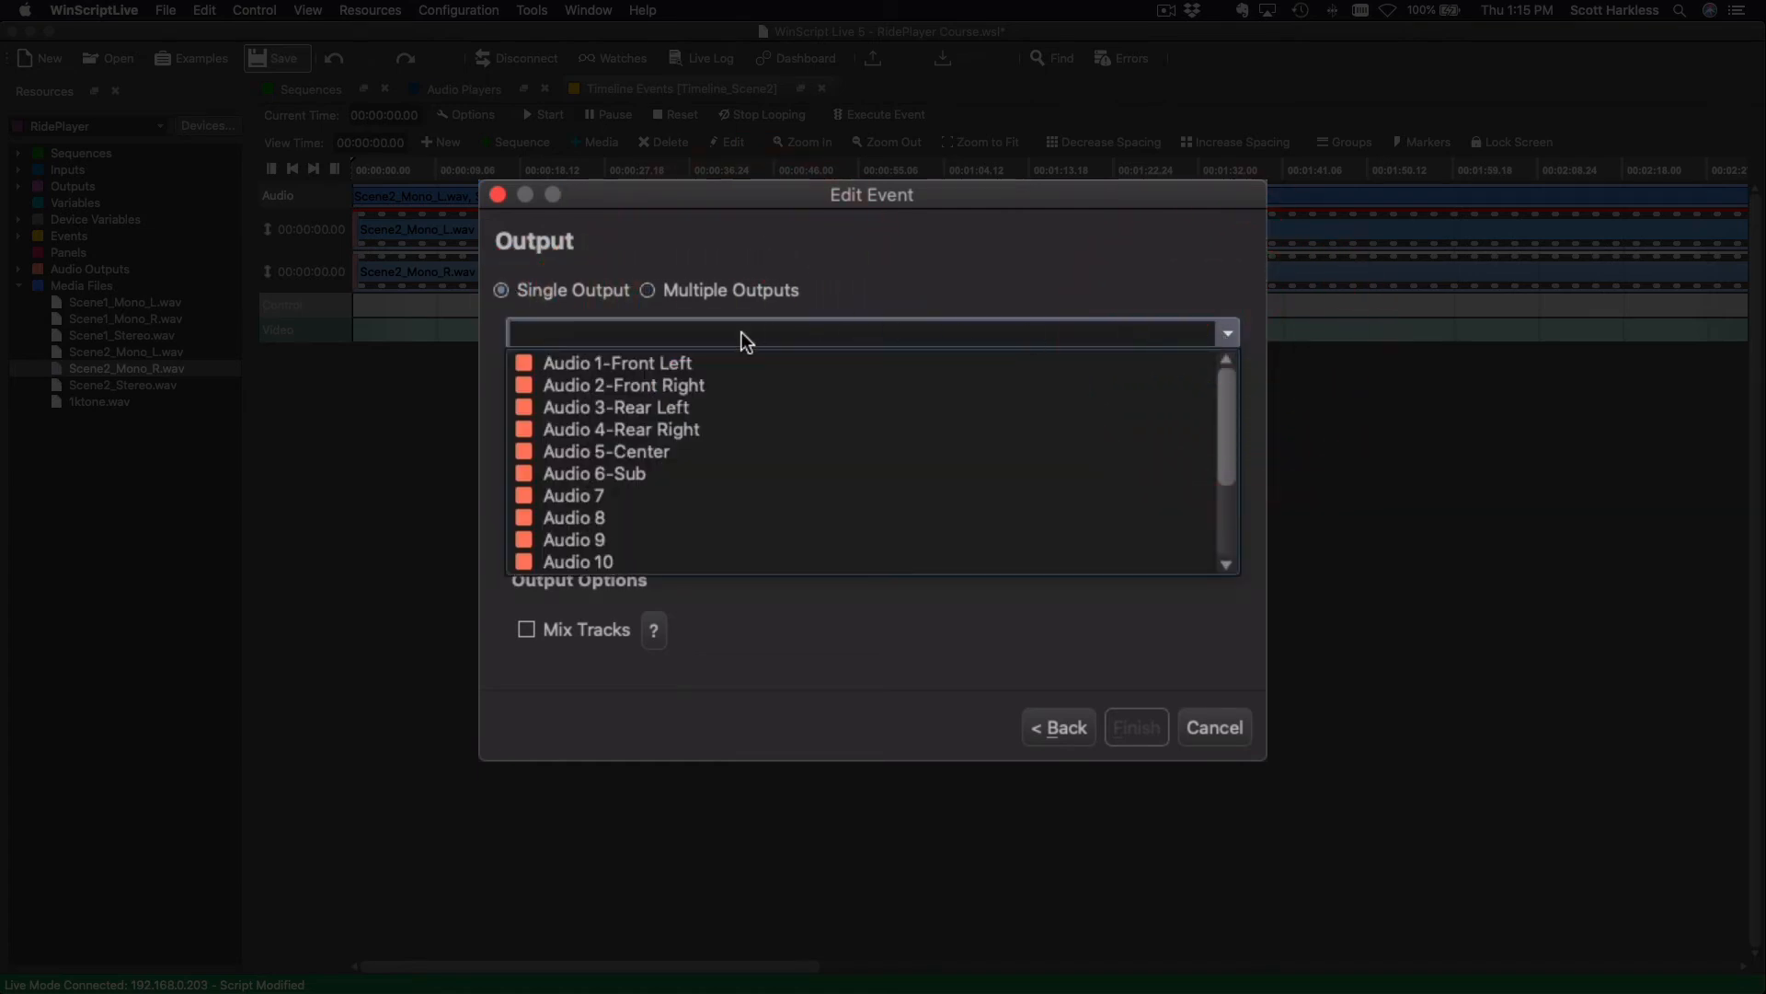
pyautogui.click(683, 364)
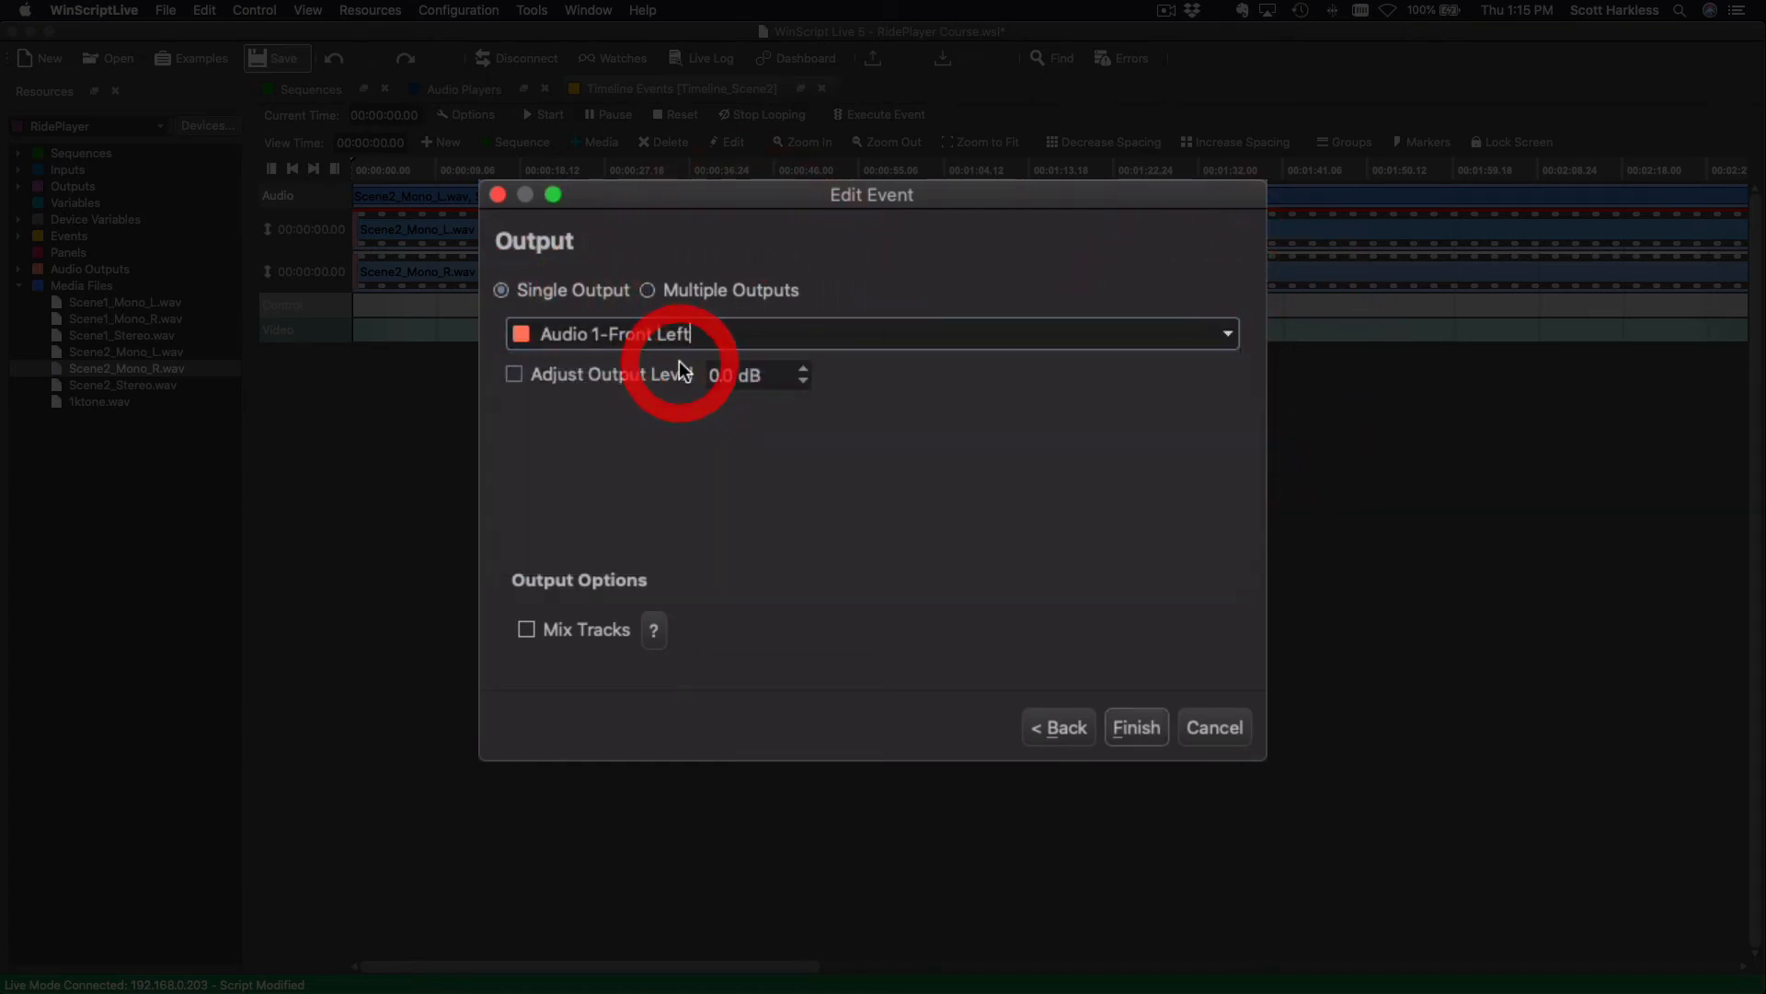
# Route the Scene2_Mono_L.wav event to multiple outputs, Audio 1-Front Left and Audio 3-Rear Left, with Mix Tracks enabled, and finish editing.
pyautogui.click(649, 293)
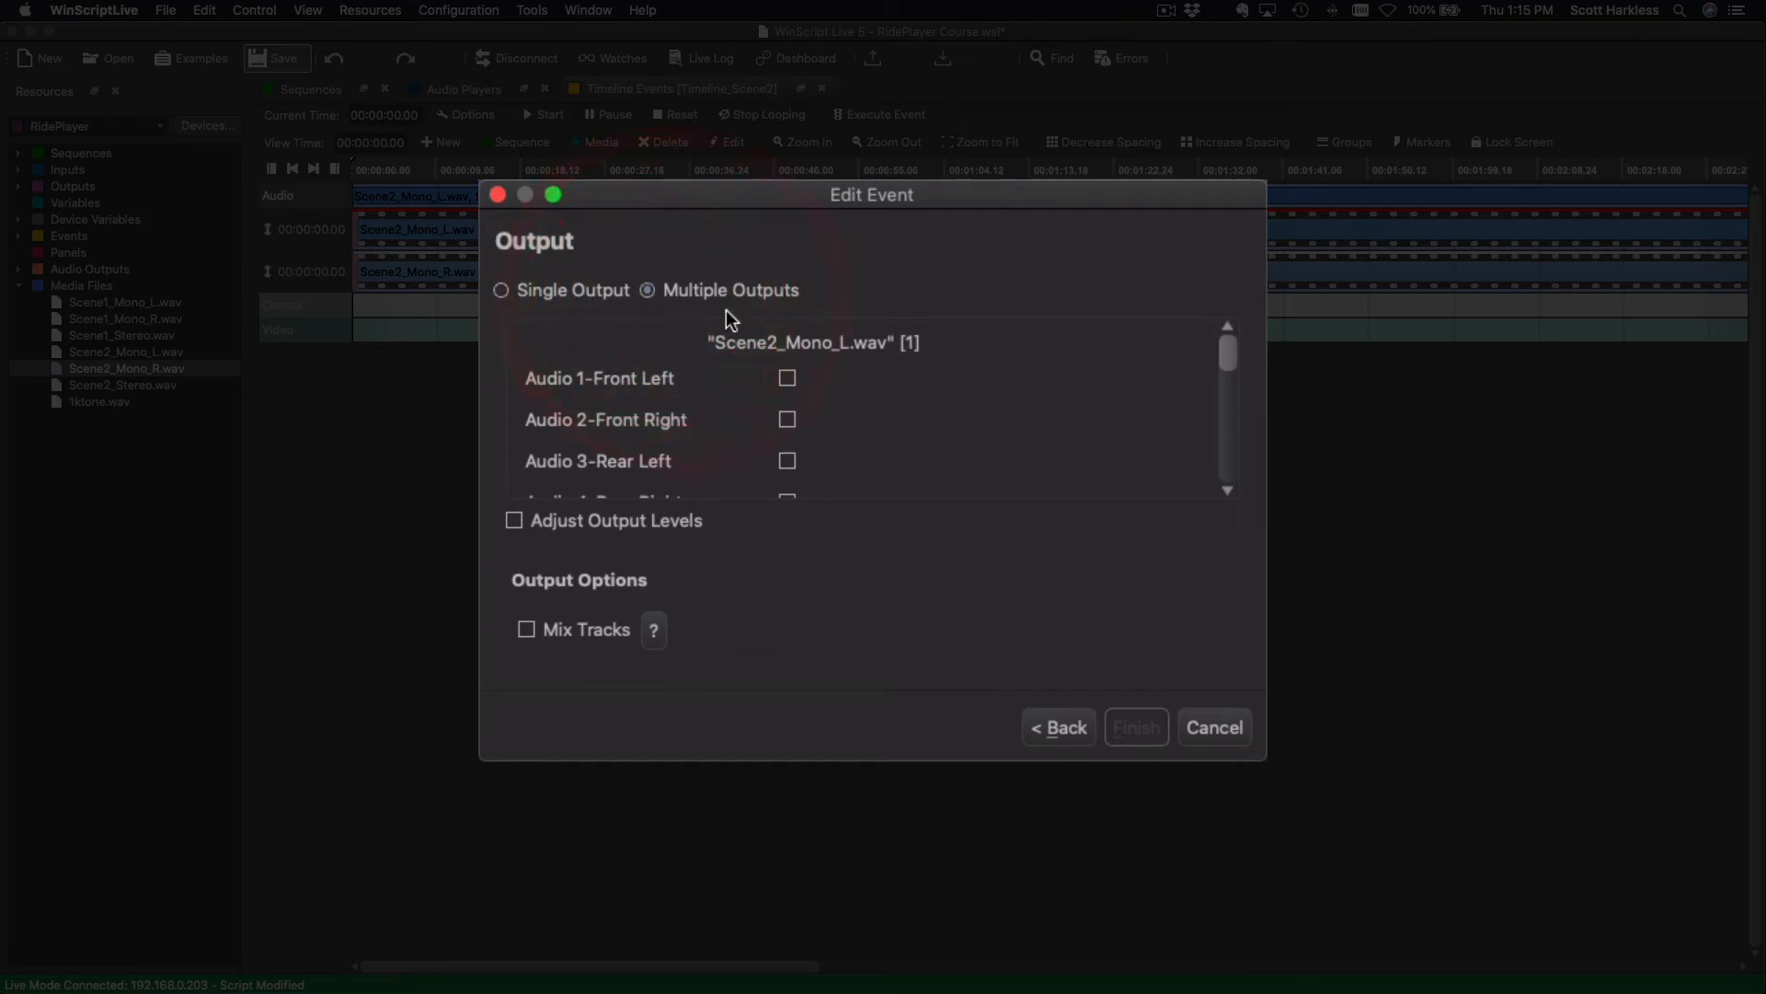
pyautogui.click(788, 378)
pyautogui.click(786, 461)
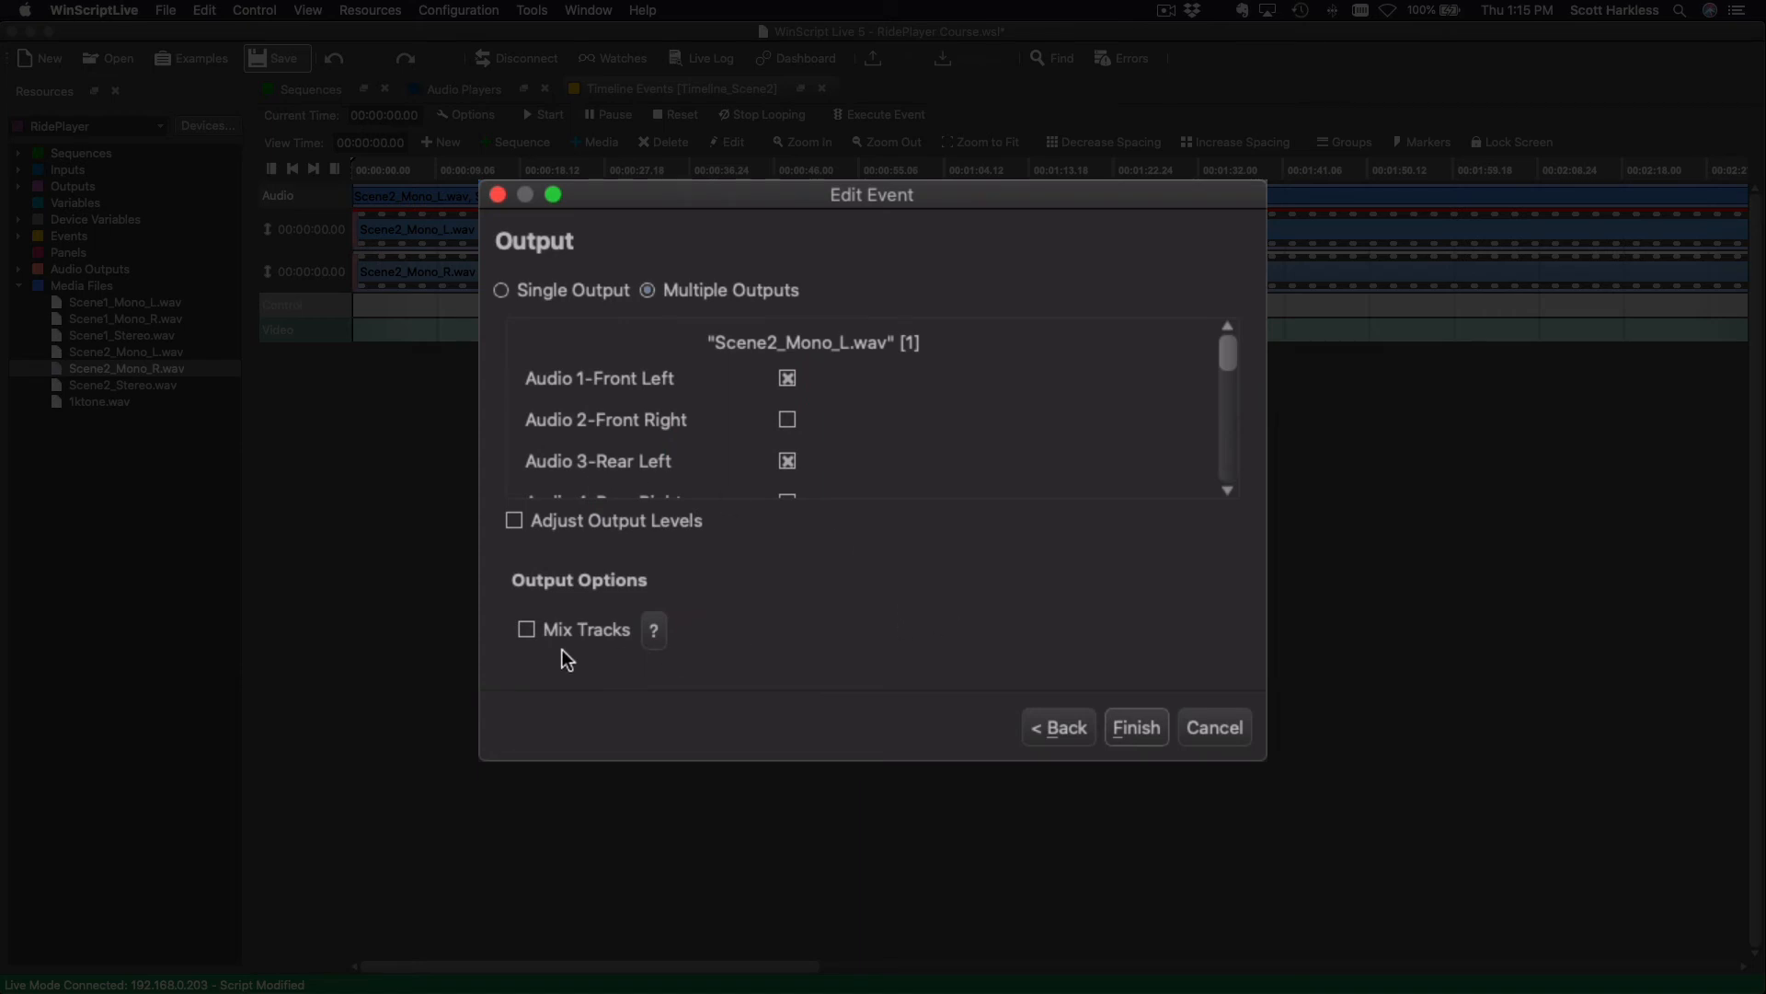
pyautogui.click(526, 631)
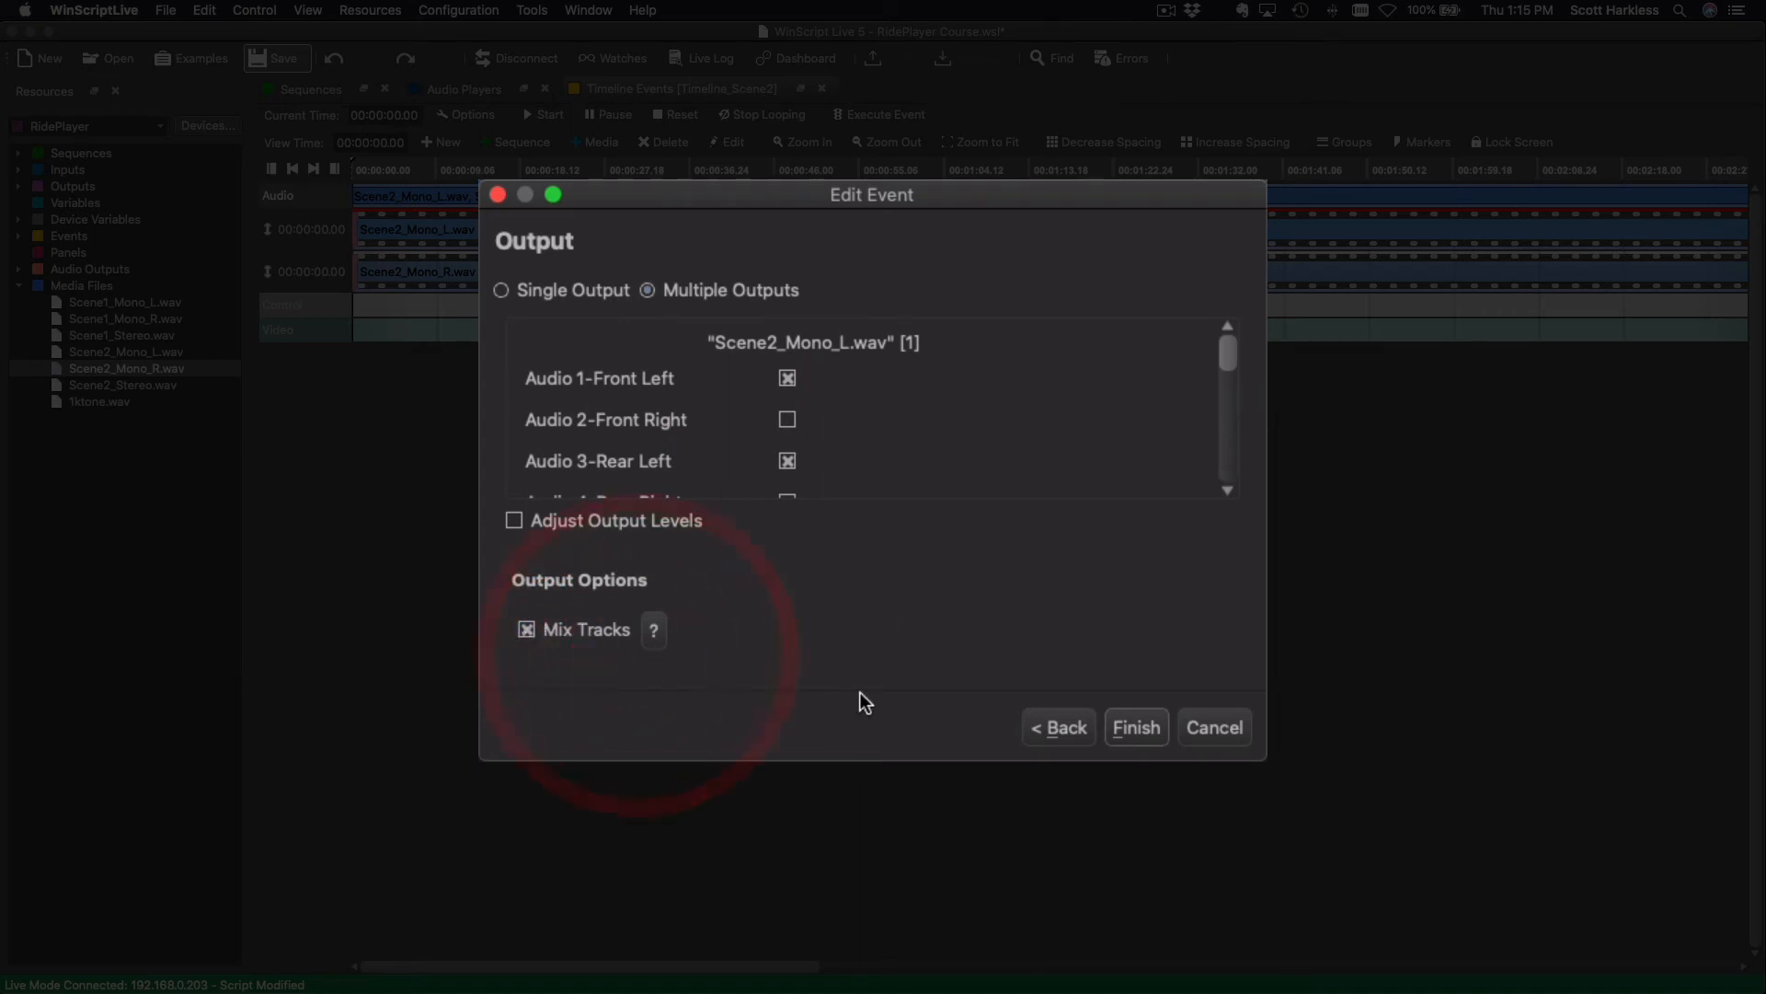
pyautogui.click(1134, 732)
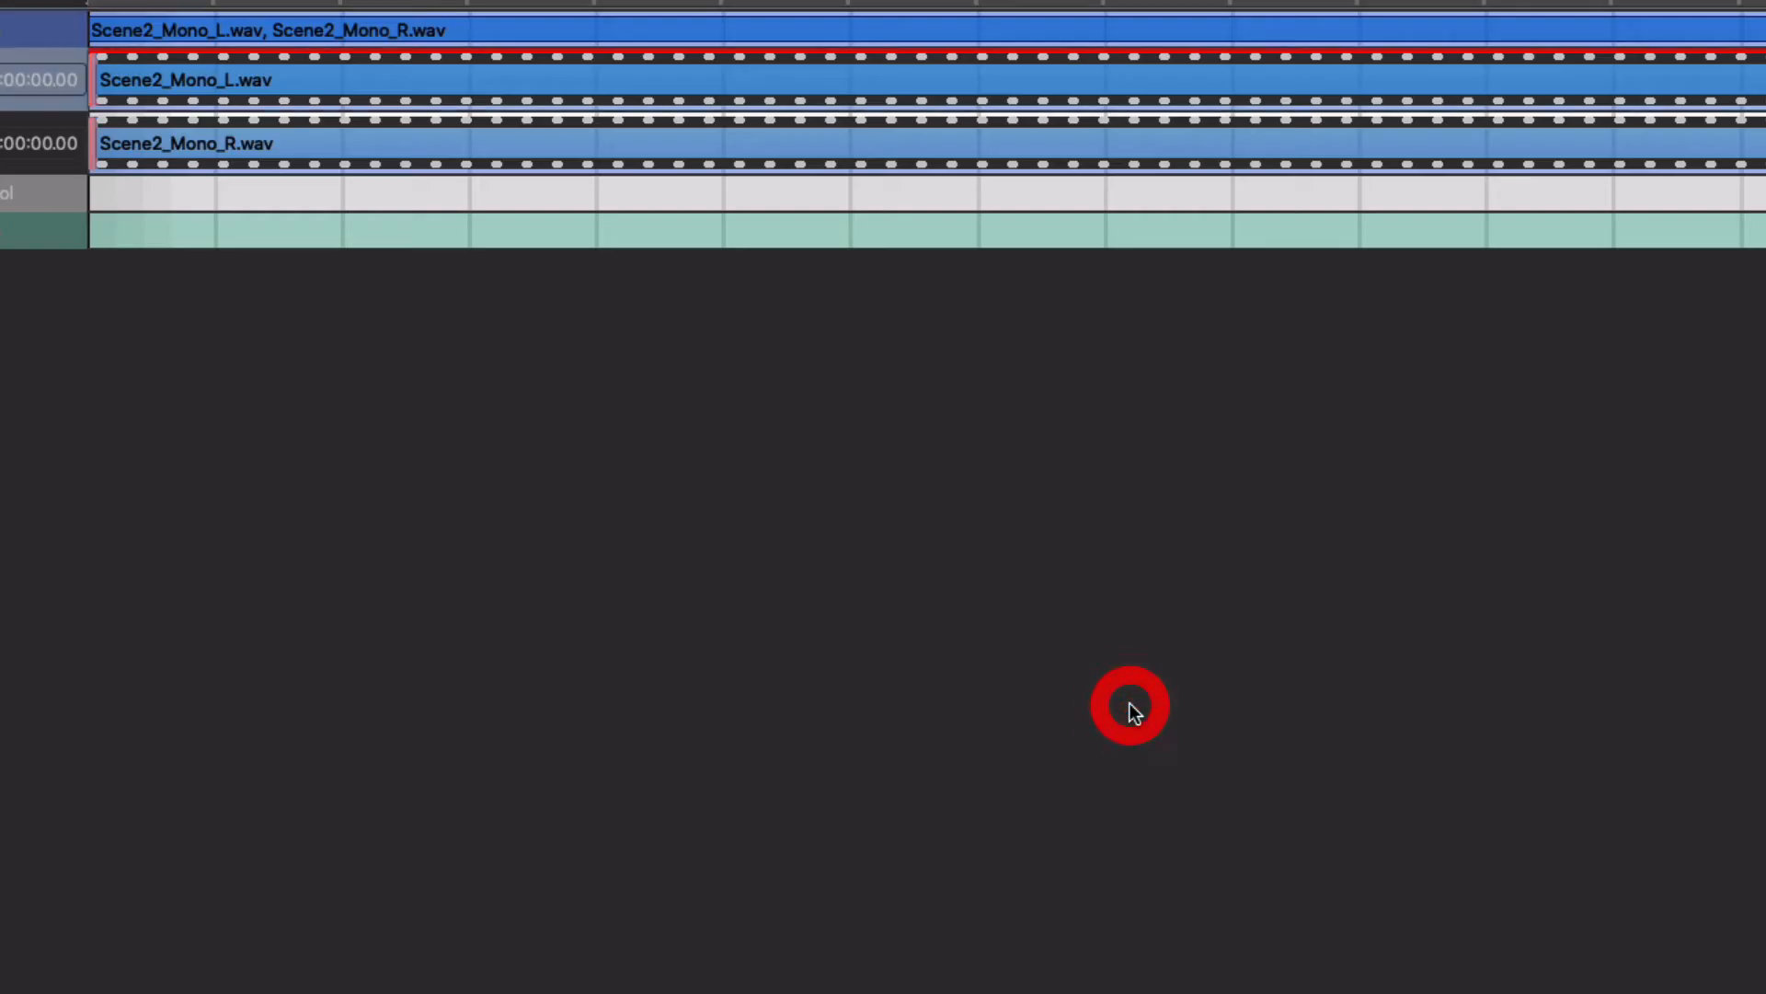
# Edit the Scene2_Mono_R.wav Play Audio event, assign Player_Scene2_Right as its player, and proceed to its output settings.
pyautogui.click(445, 273)
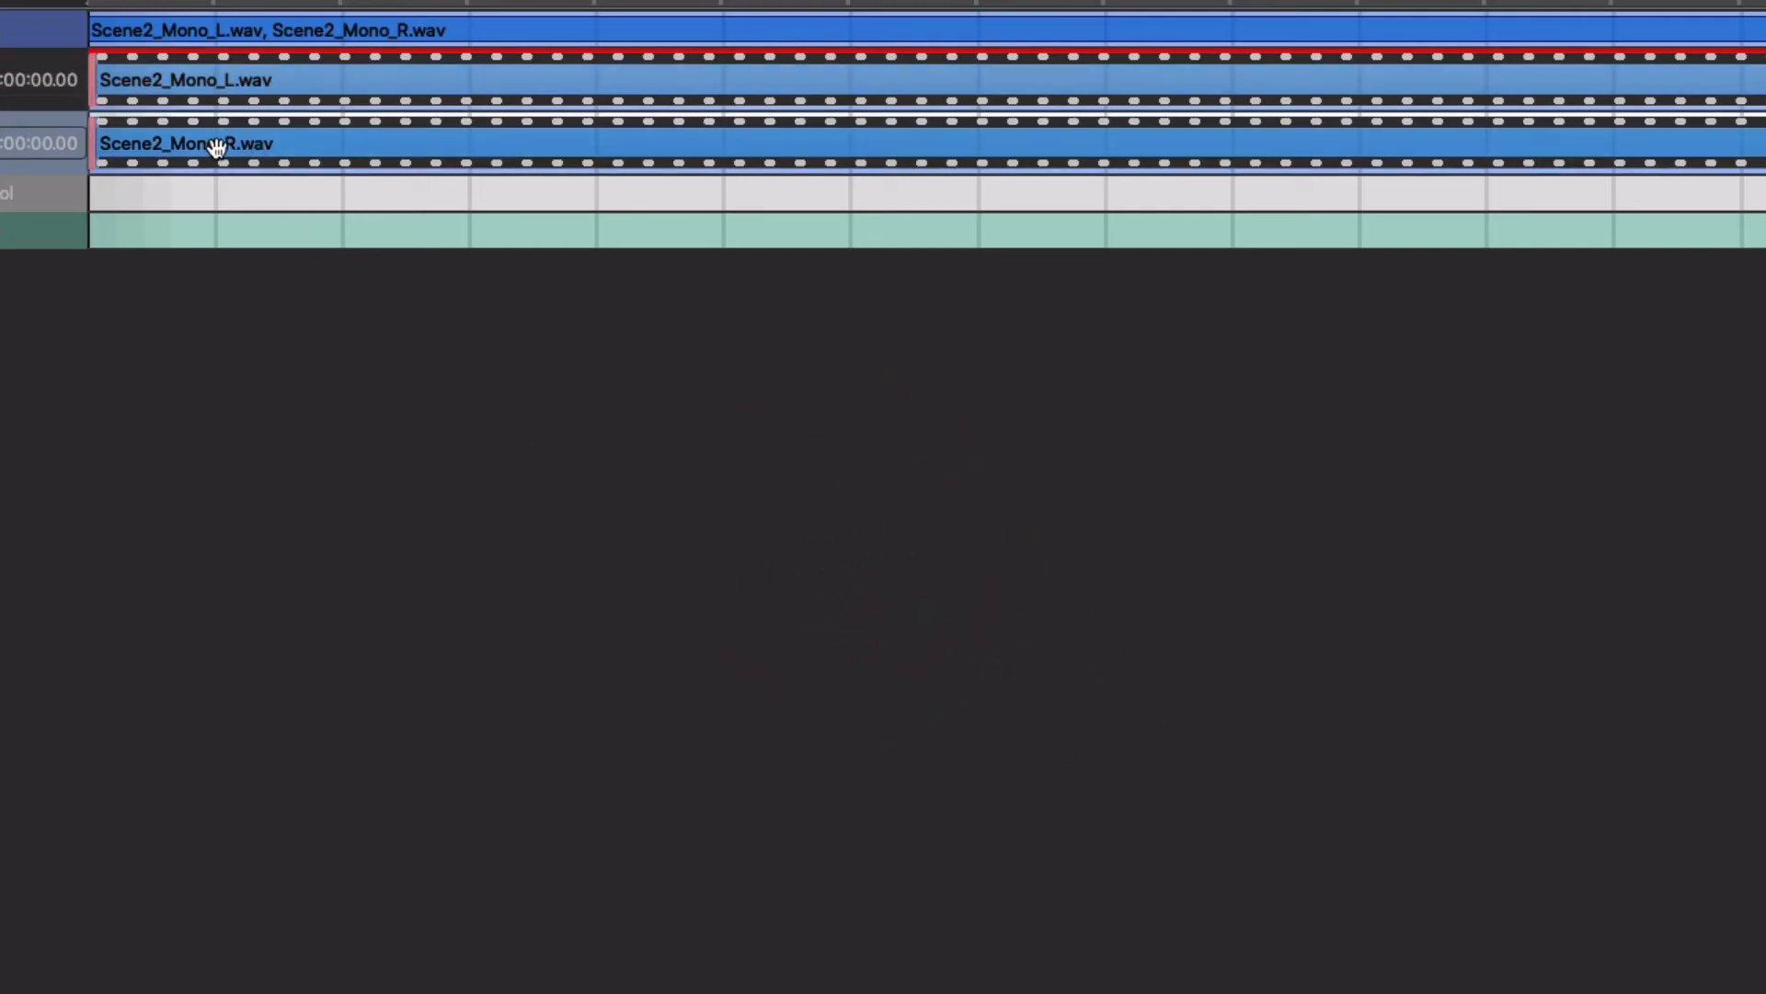
pyautogui.doubleClick(216, 147)
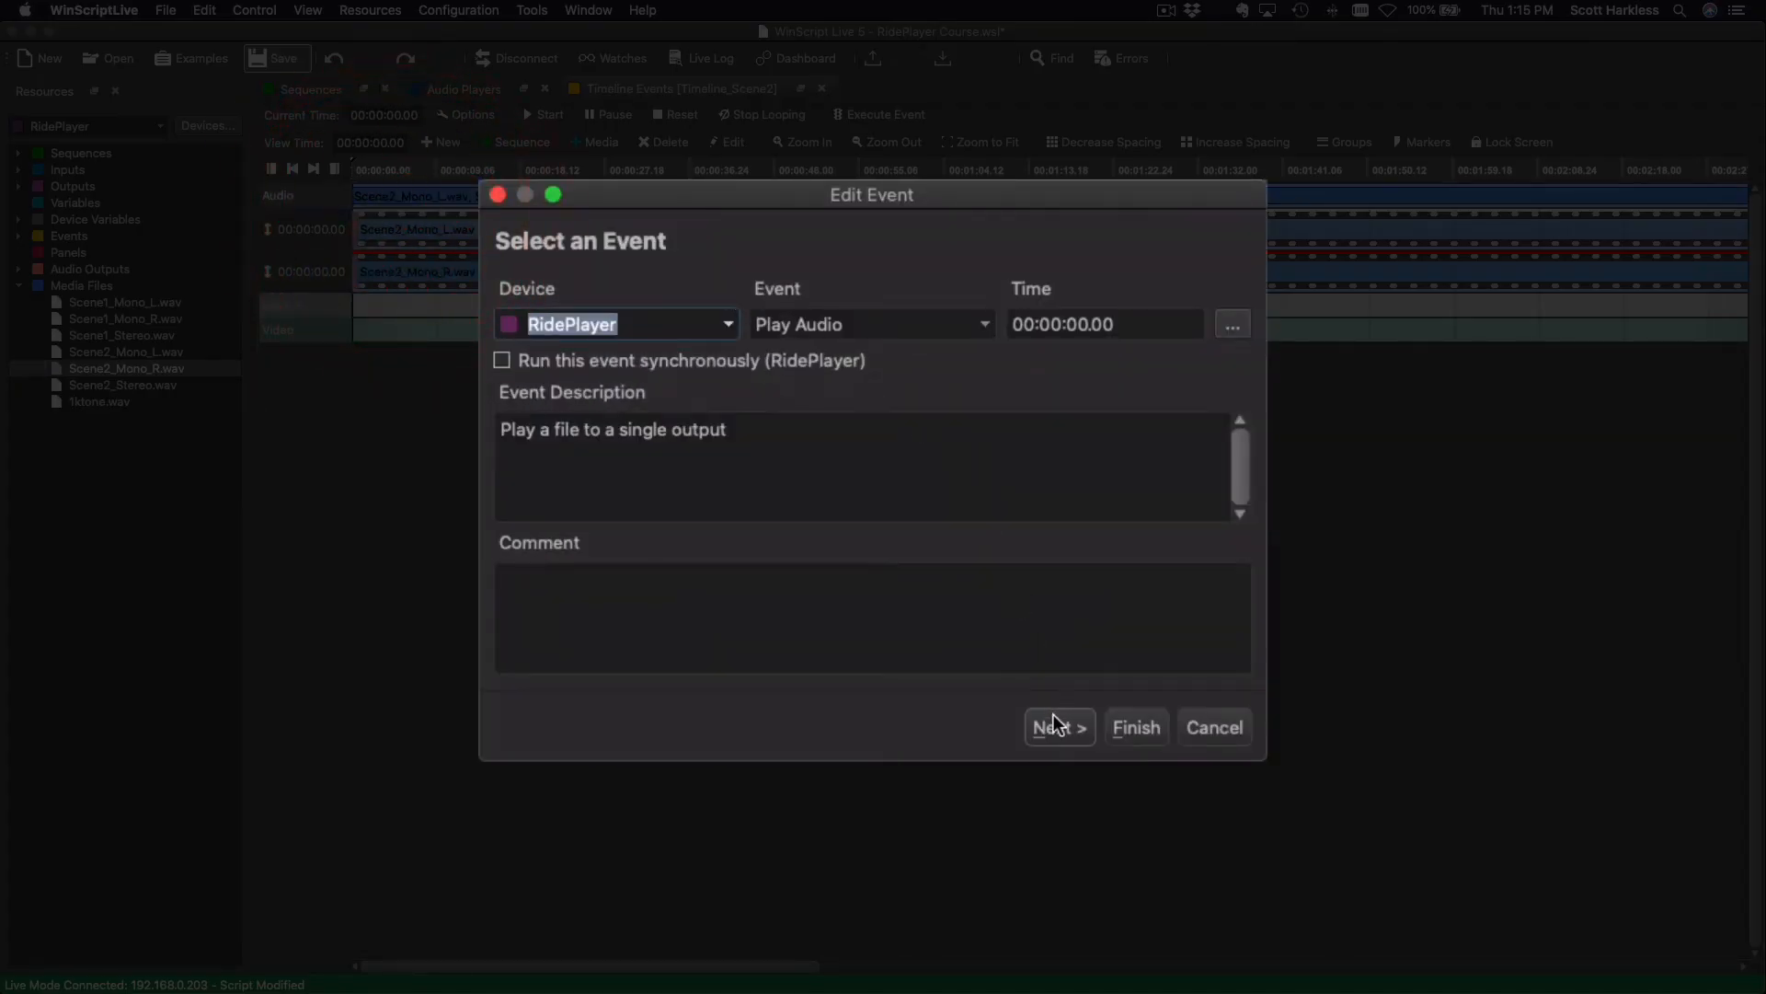
pyautogui.click(1055, 724)
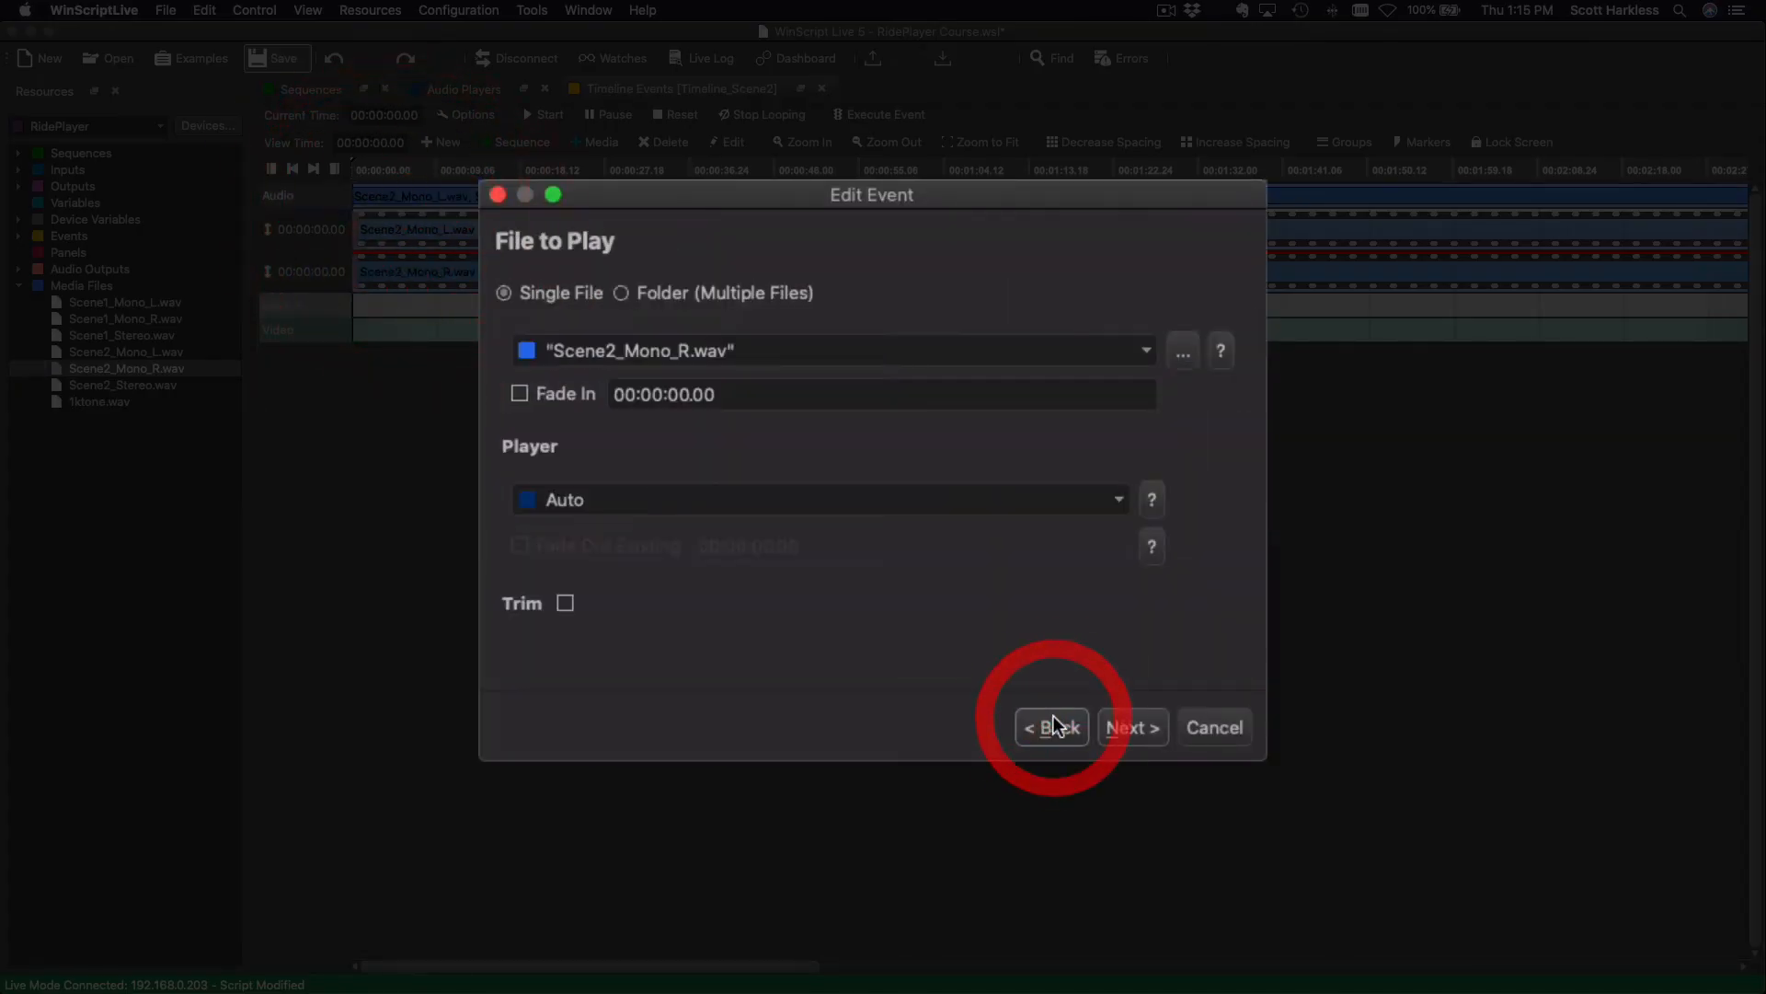
pyautogui.click(1046, 501)
pyautogui.scroll(-20, 785, 622)
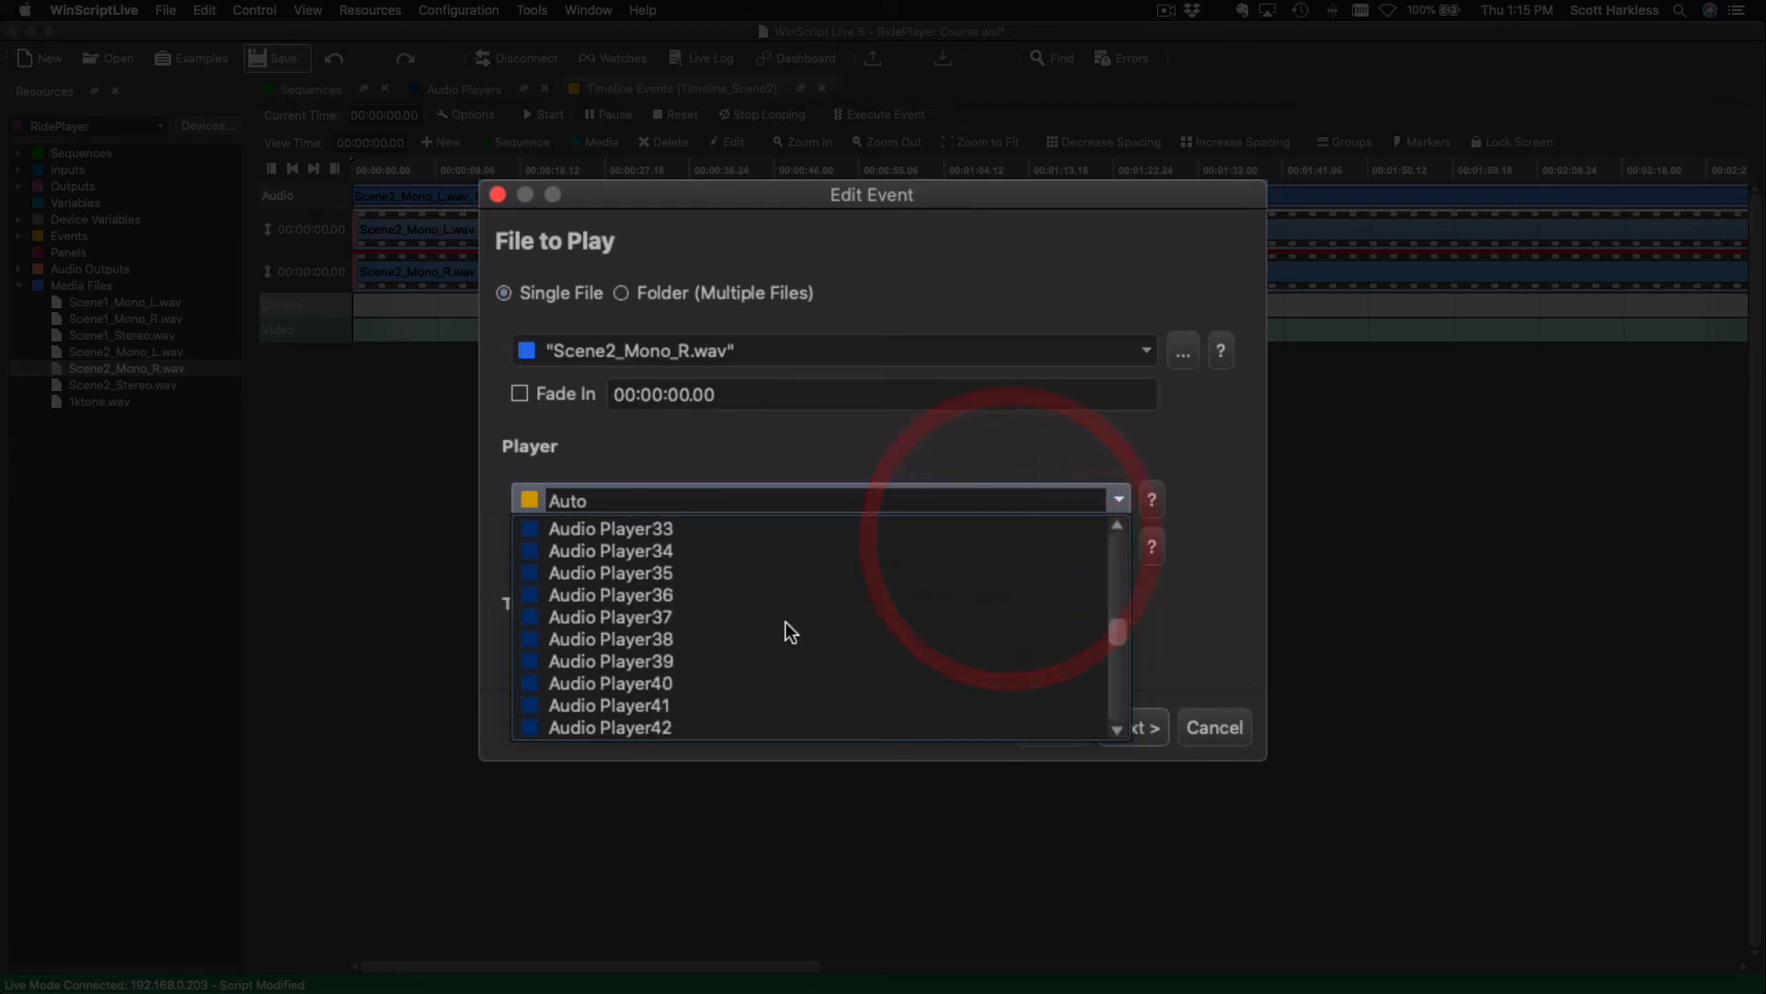
pyautogui.click(714, 723)
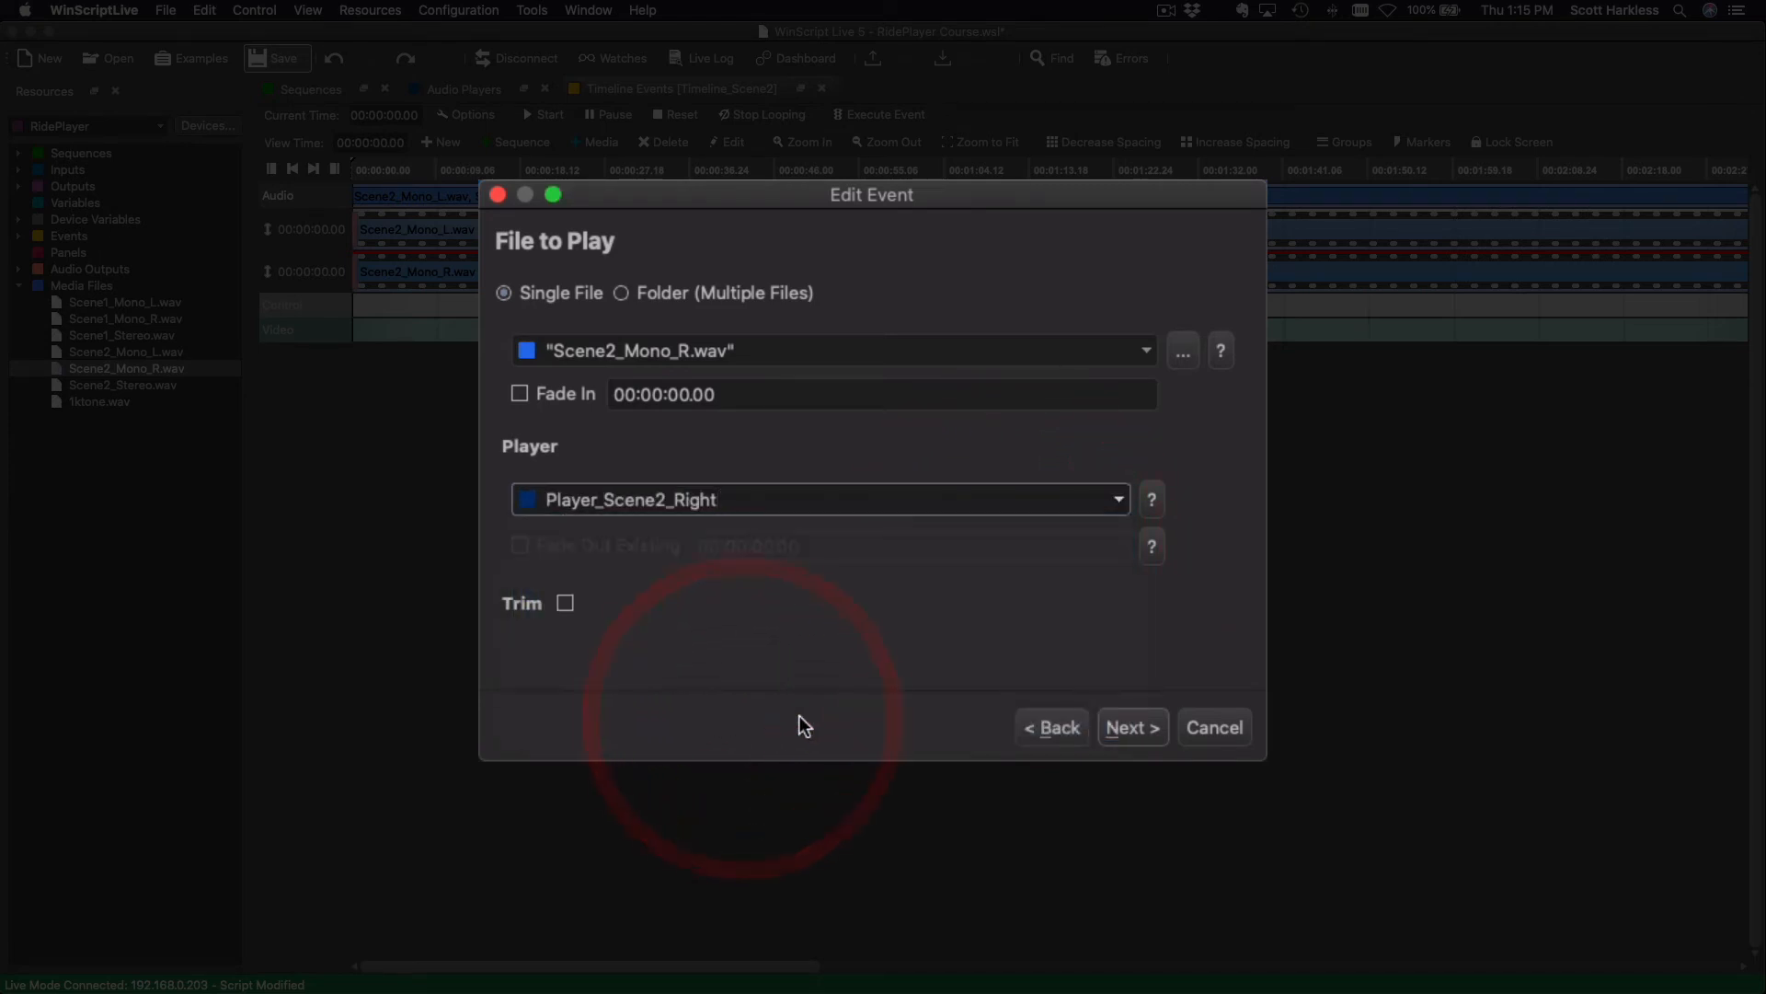
pyautogui.click(1129, 729)
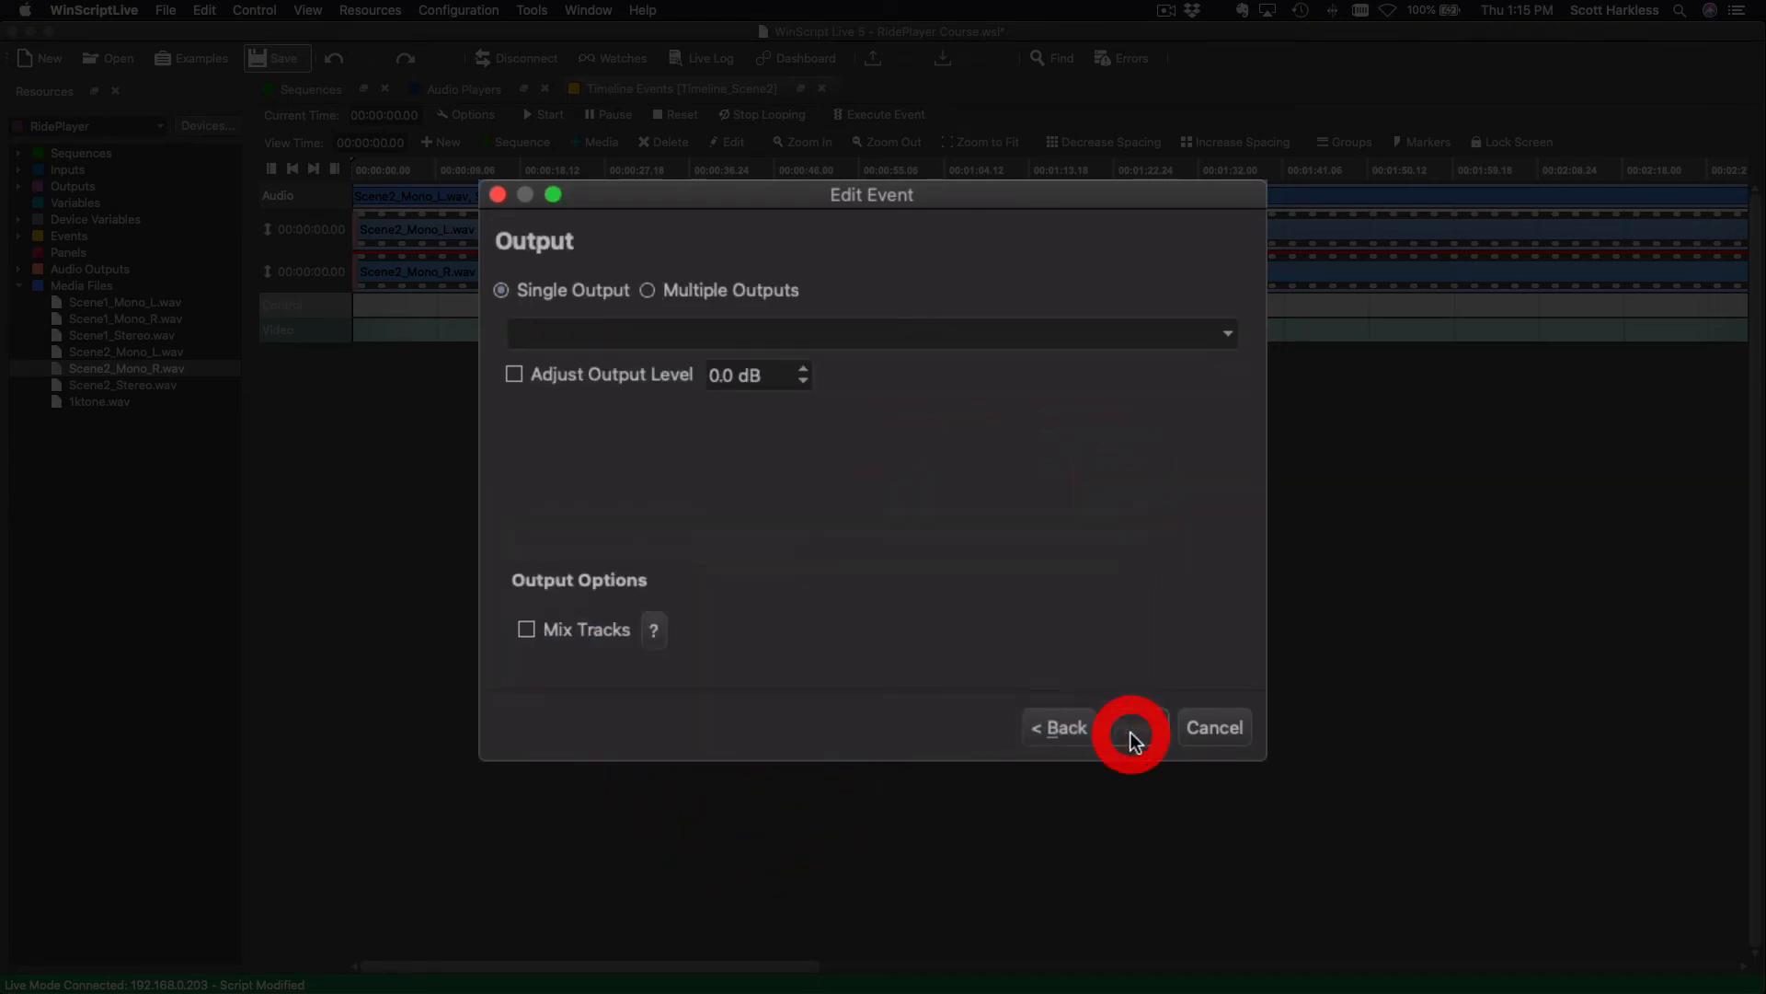
# Route the Scene2_Mono_R.wav event to multiple outputs, Audio 2-Front Right and Audio 4-Rear Right, with Mix Tracks enabled, and finish editing.
pyautogui.click(711, 293)
pyautogui.click(787, 377)
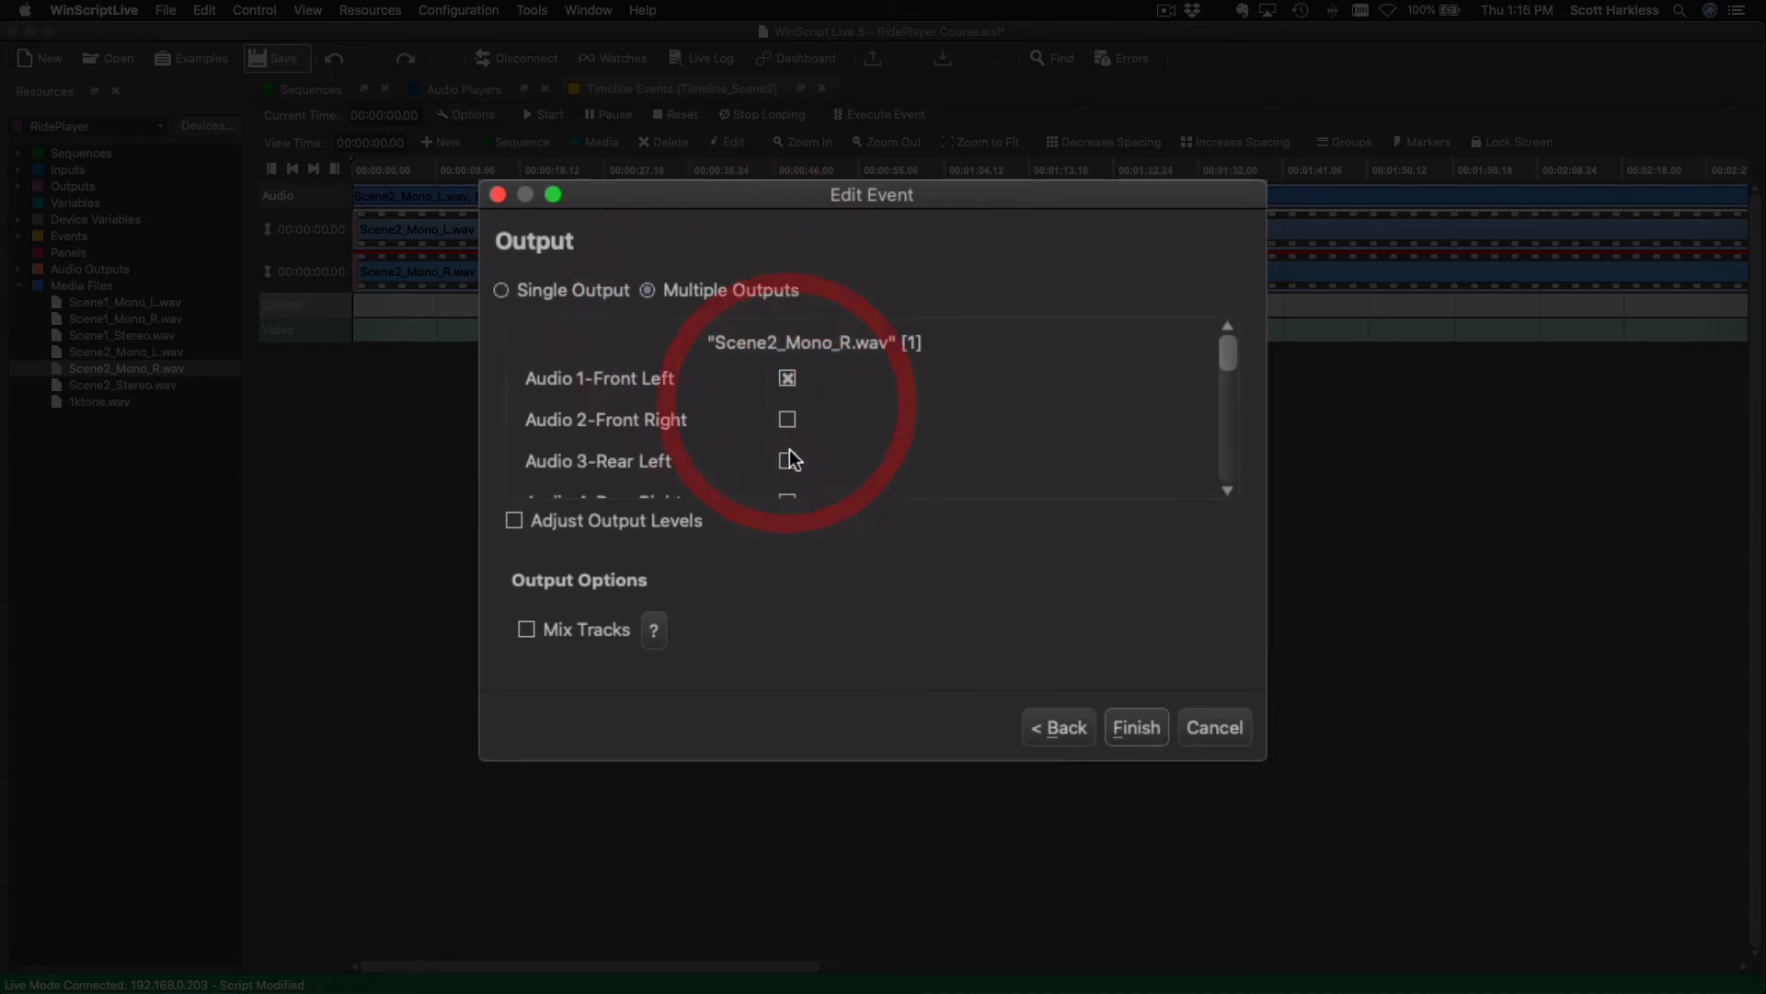
pyautogui.click(787, 377)
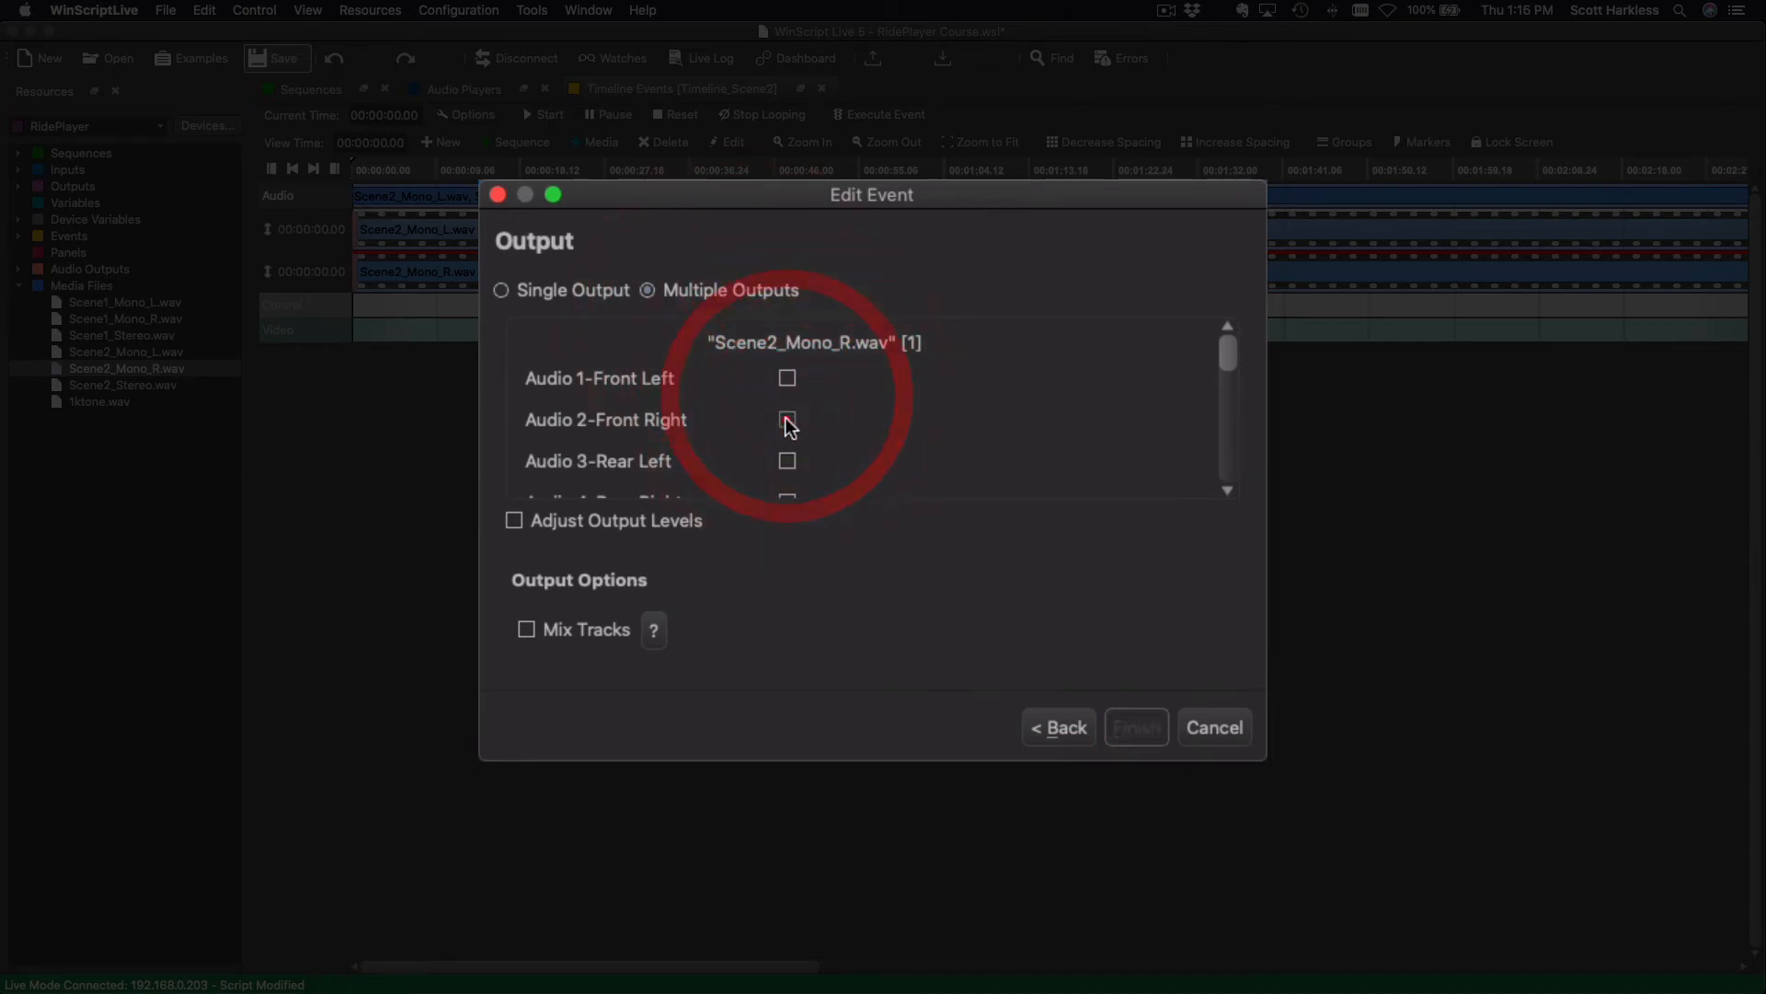
pyautogui.click(788, 421)
pyautogui.click(789, 496)
pyautogui.scroll(-3, 905, 471)
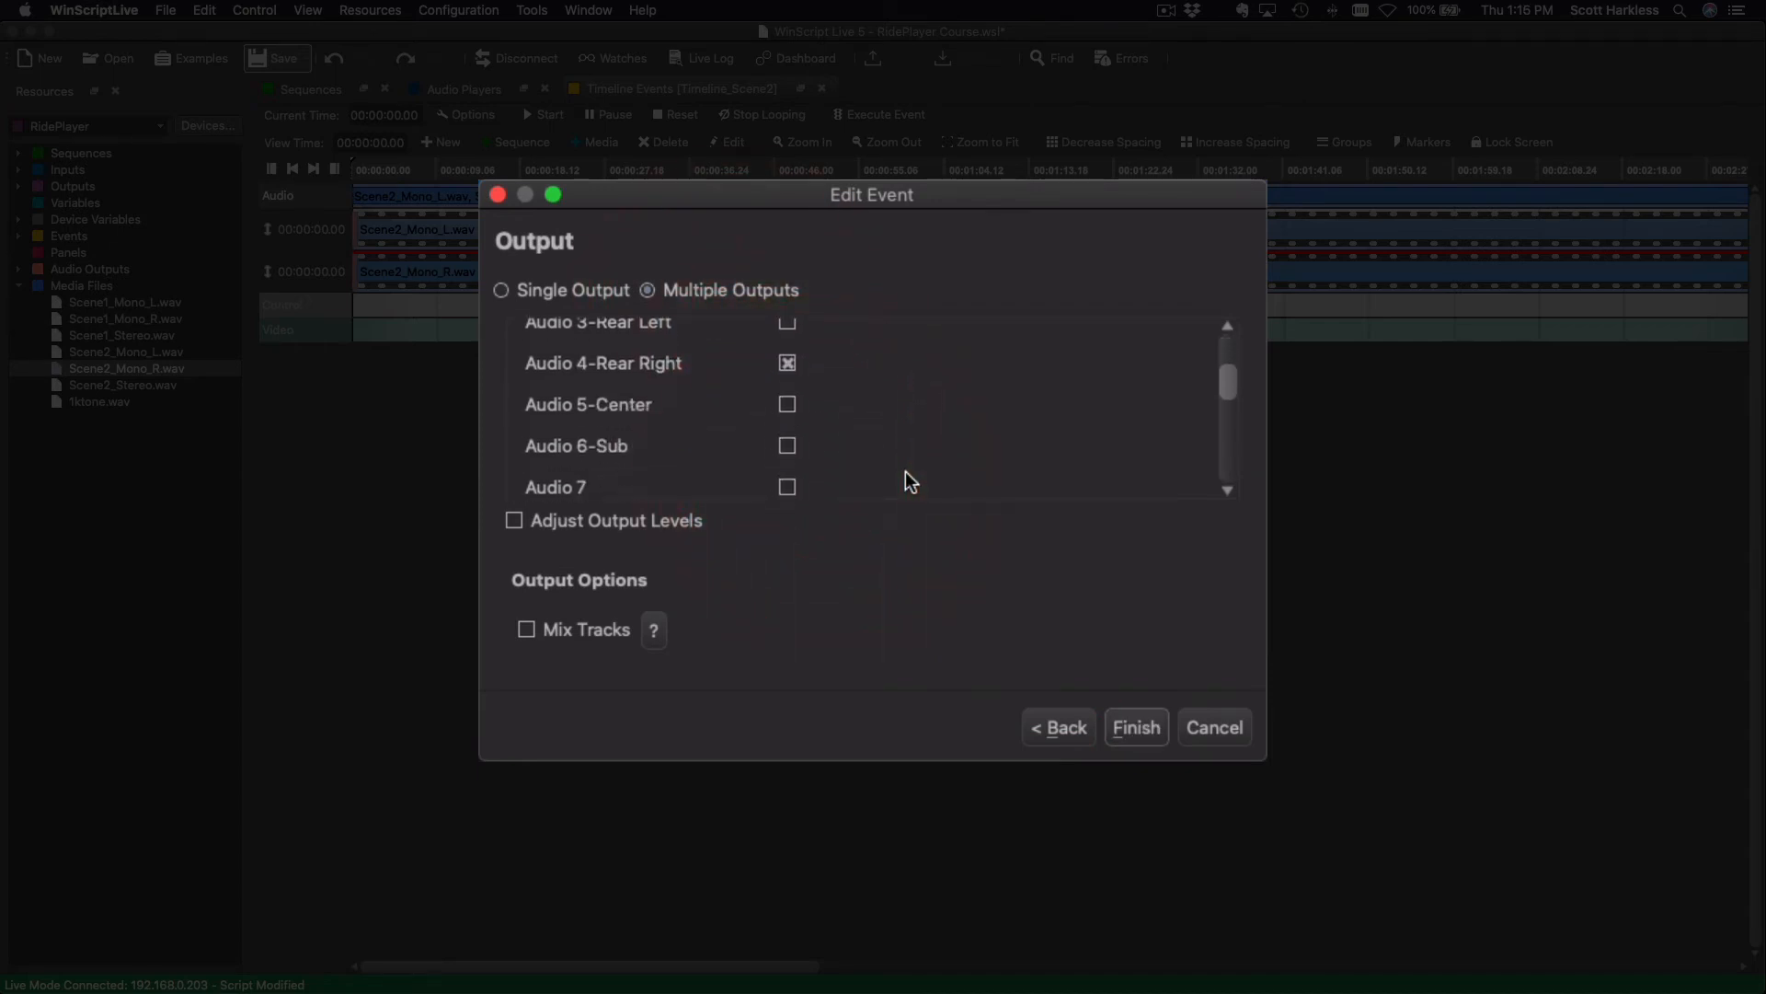
pyautogui.click(526, 629)
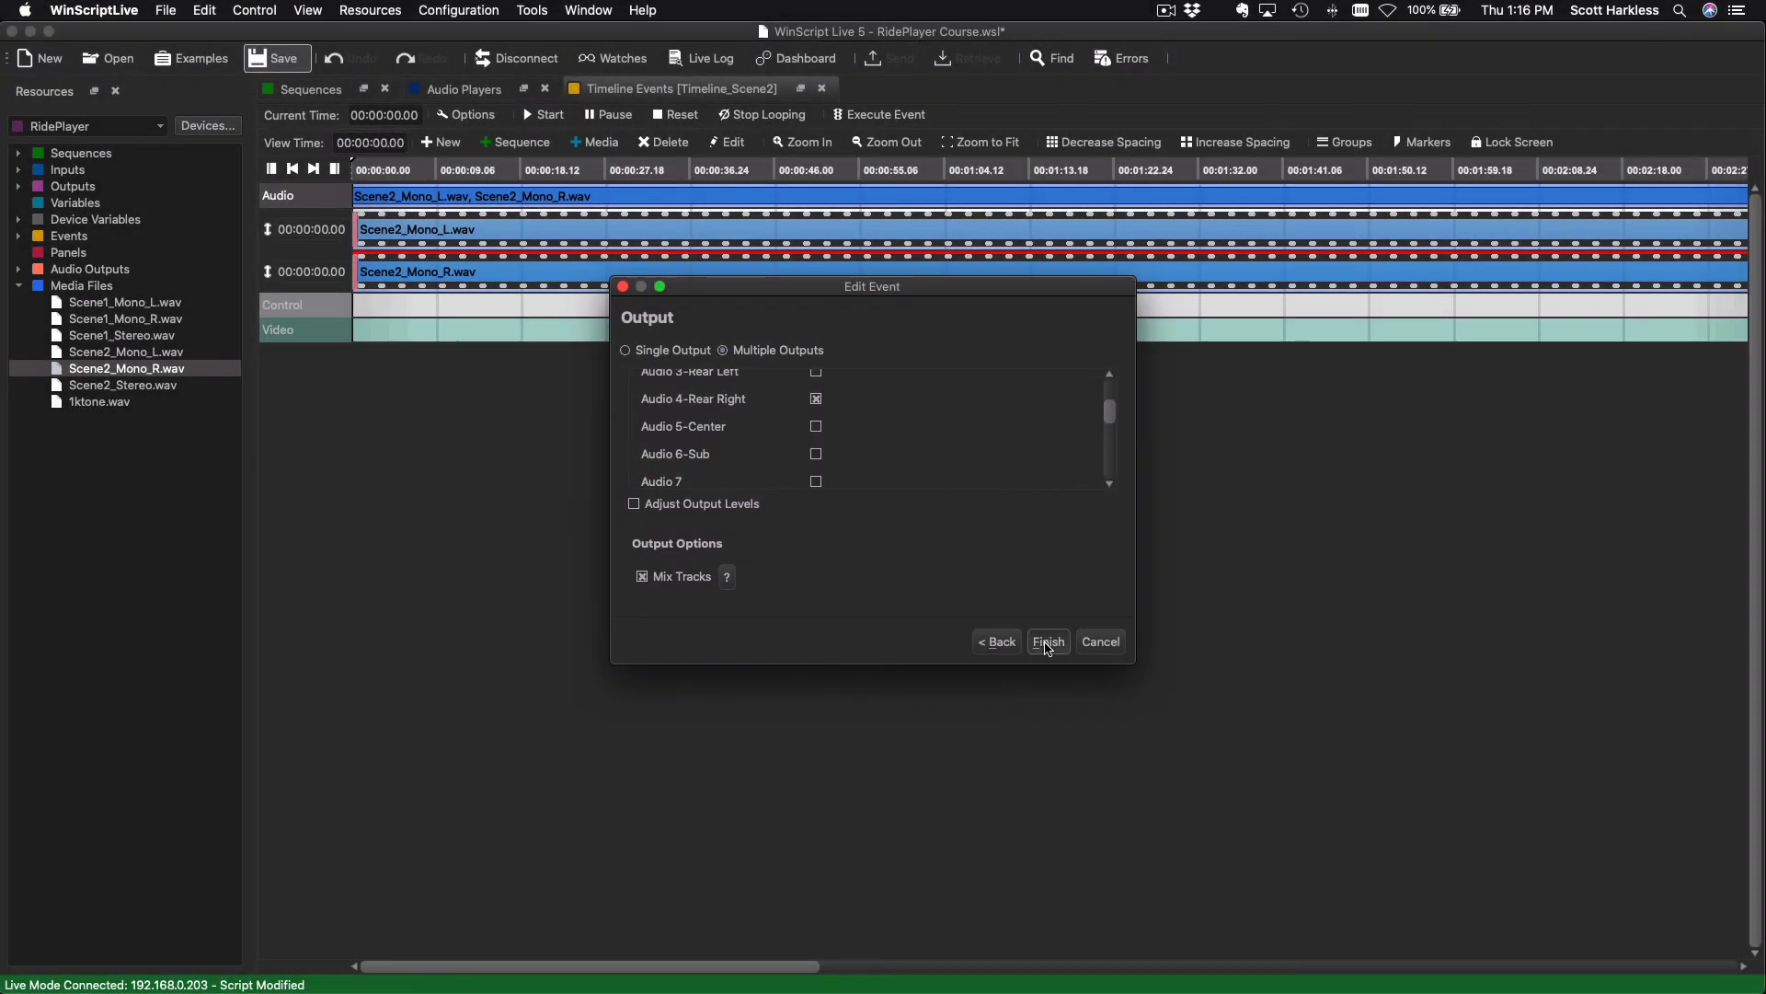
pyautogui.click(1046, 646)
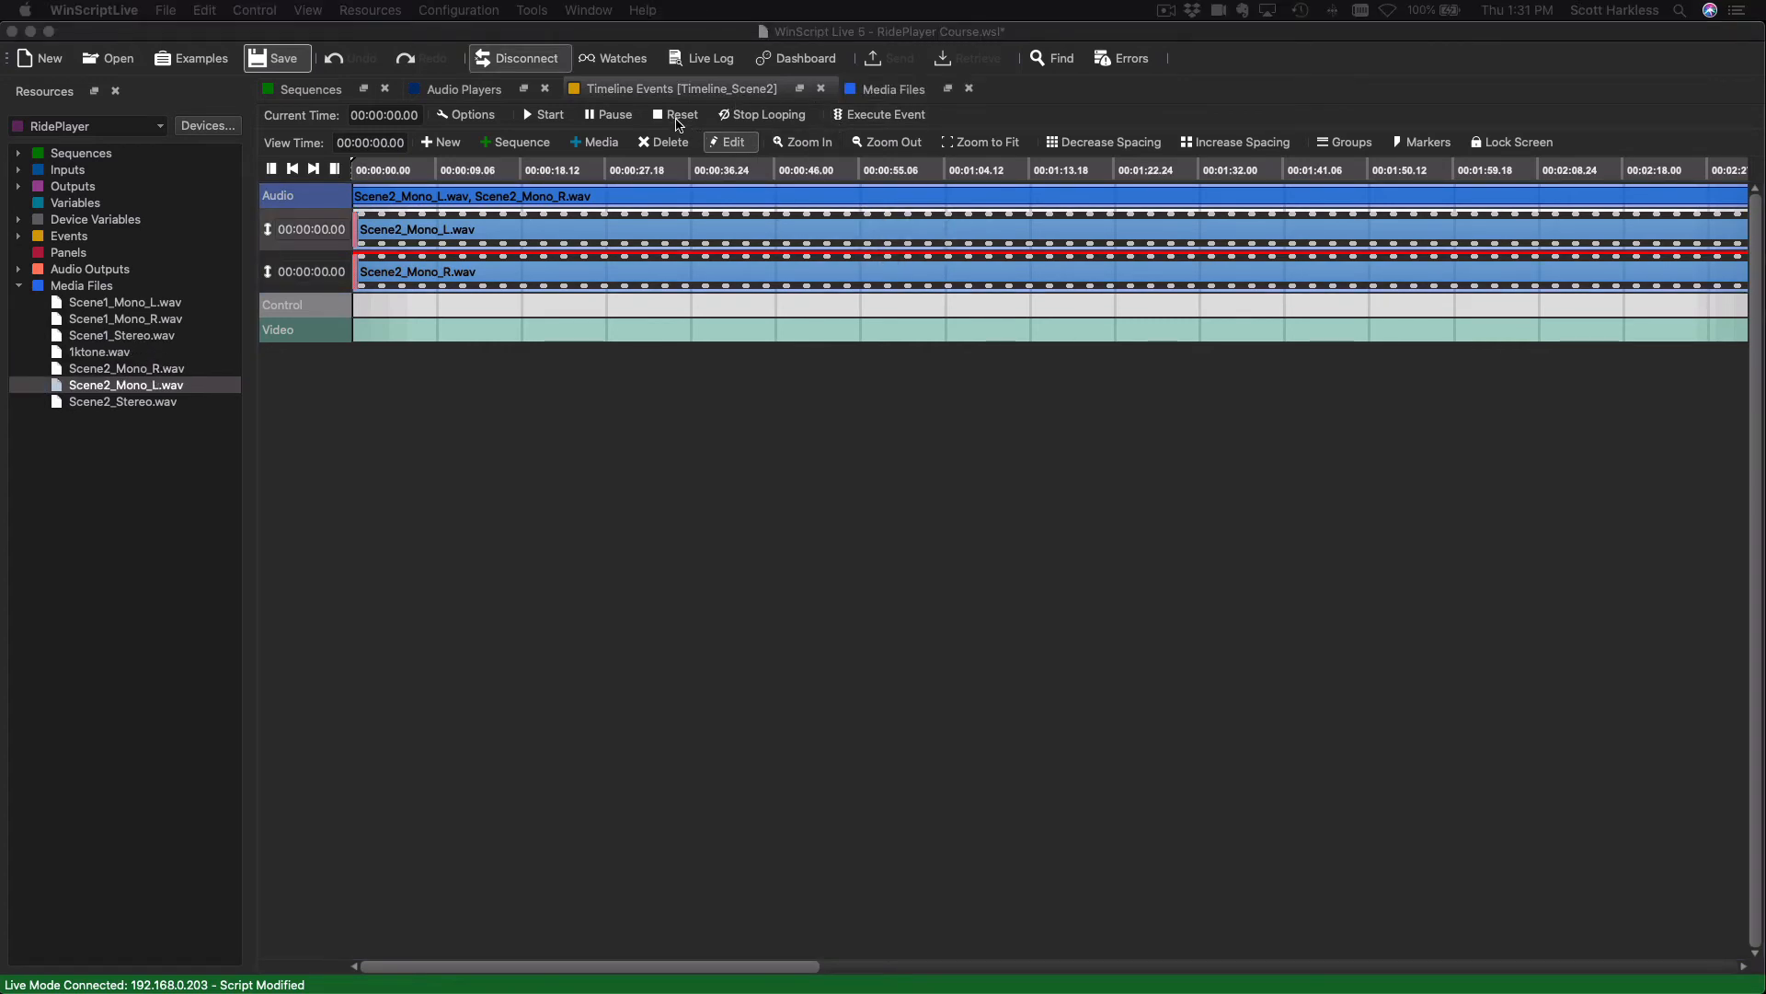
# Play the Timeline_Scene2 sequence to test its audio outputs, and reset it.
pyautogui.click(543, 115)
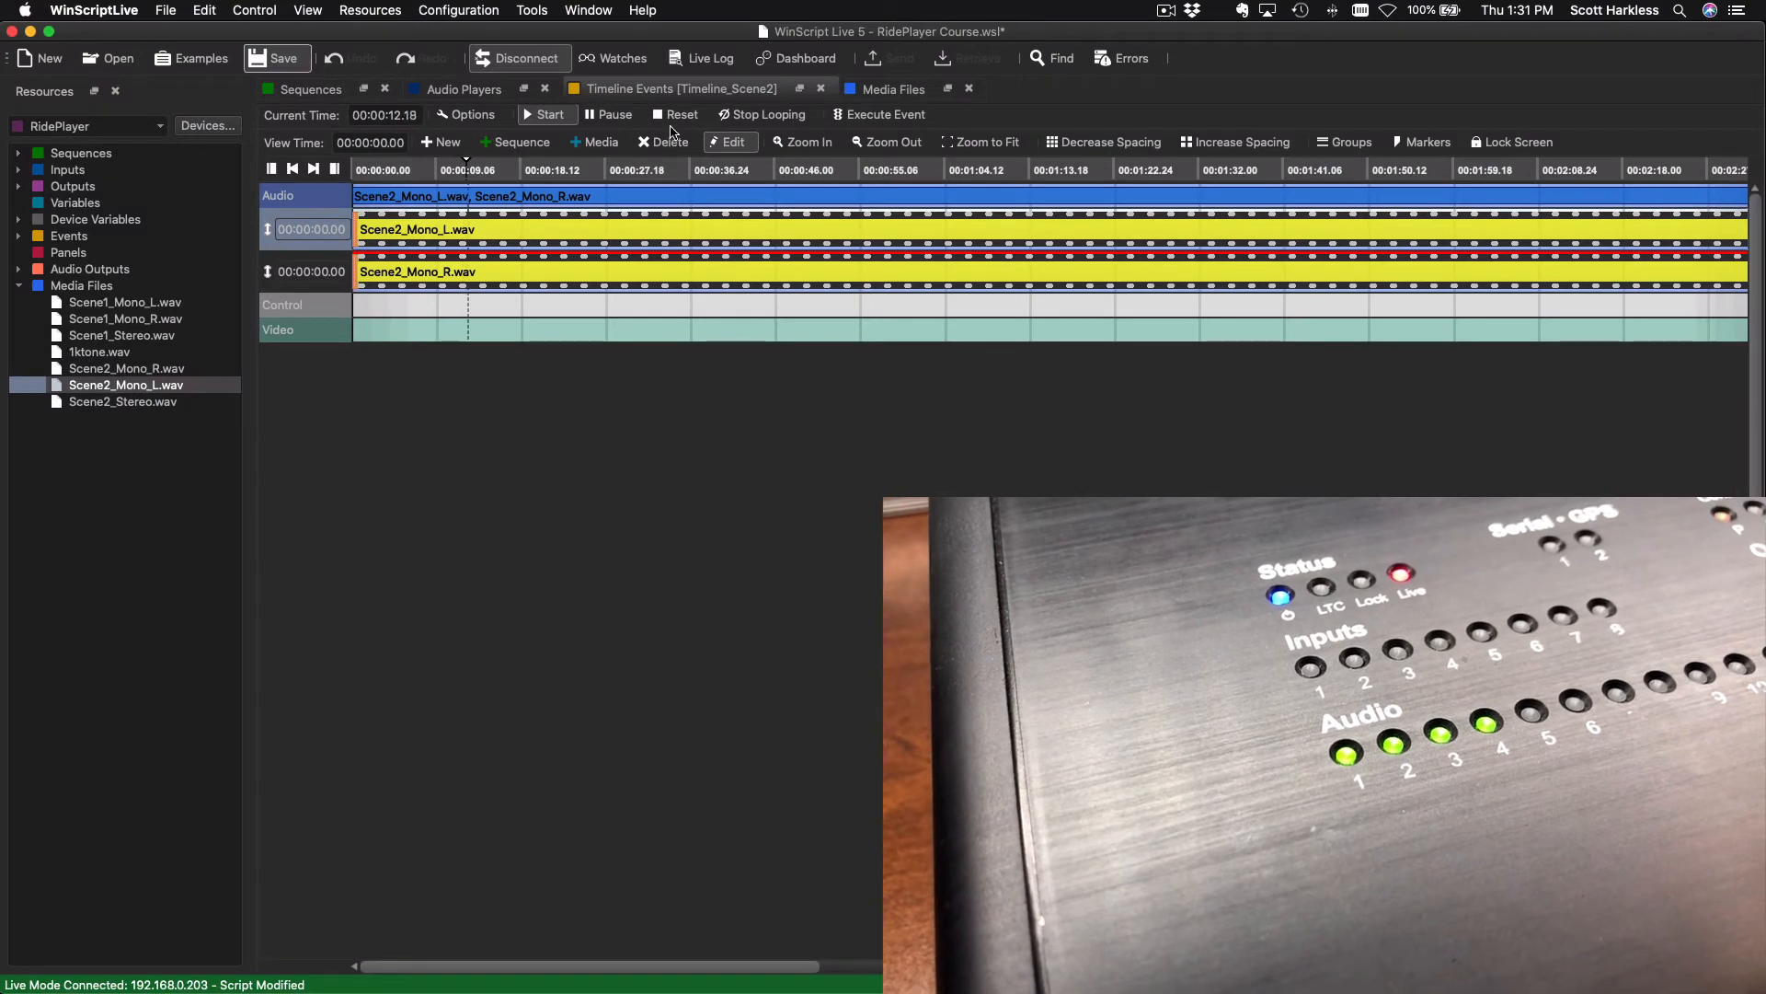
pyautogui.click(673, 121)
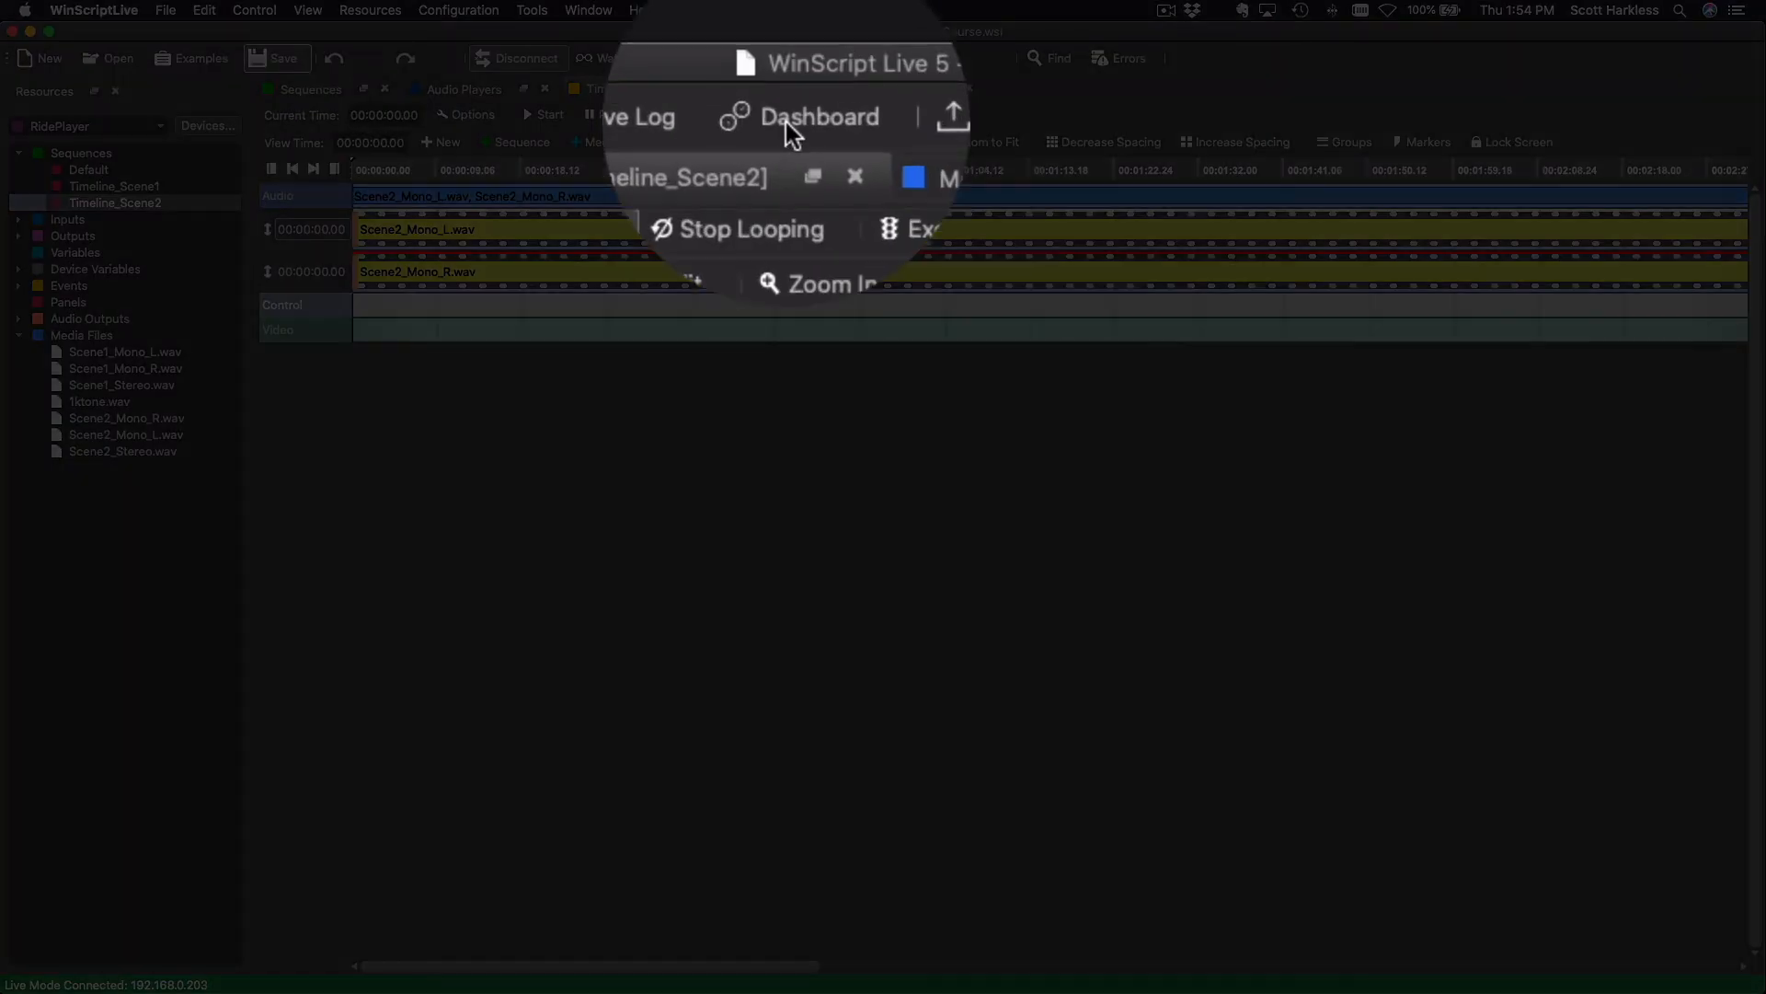
# Open the RidePlayer Audio Dashboard and expand the details of audio outputs 1 to 4.
pyautogui.click(786, 124)
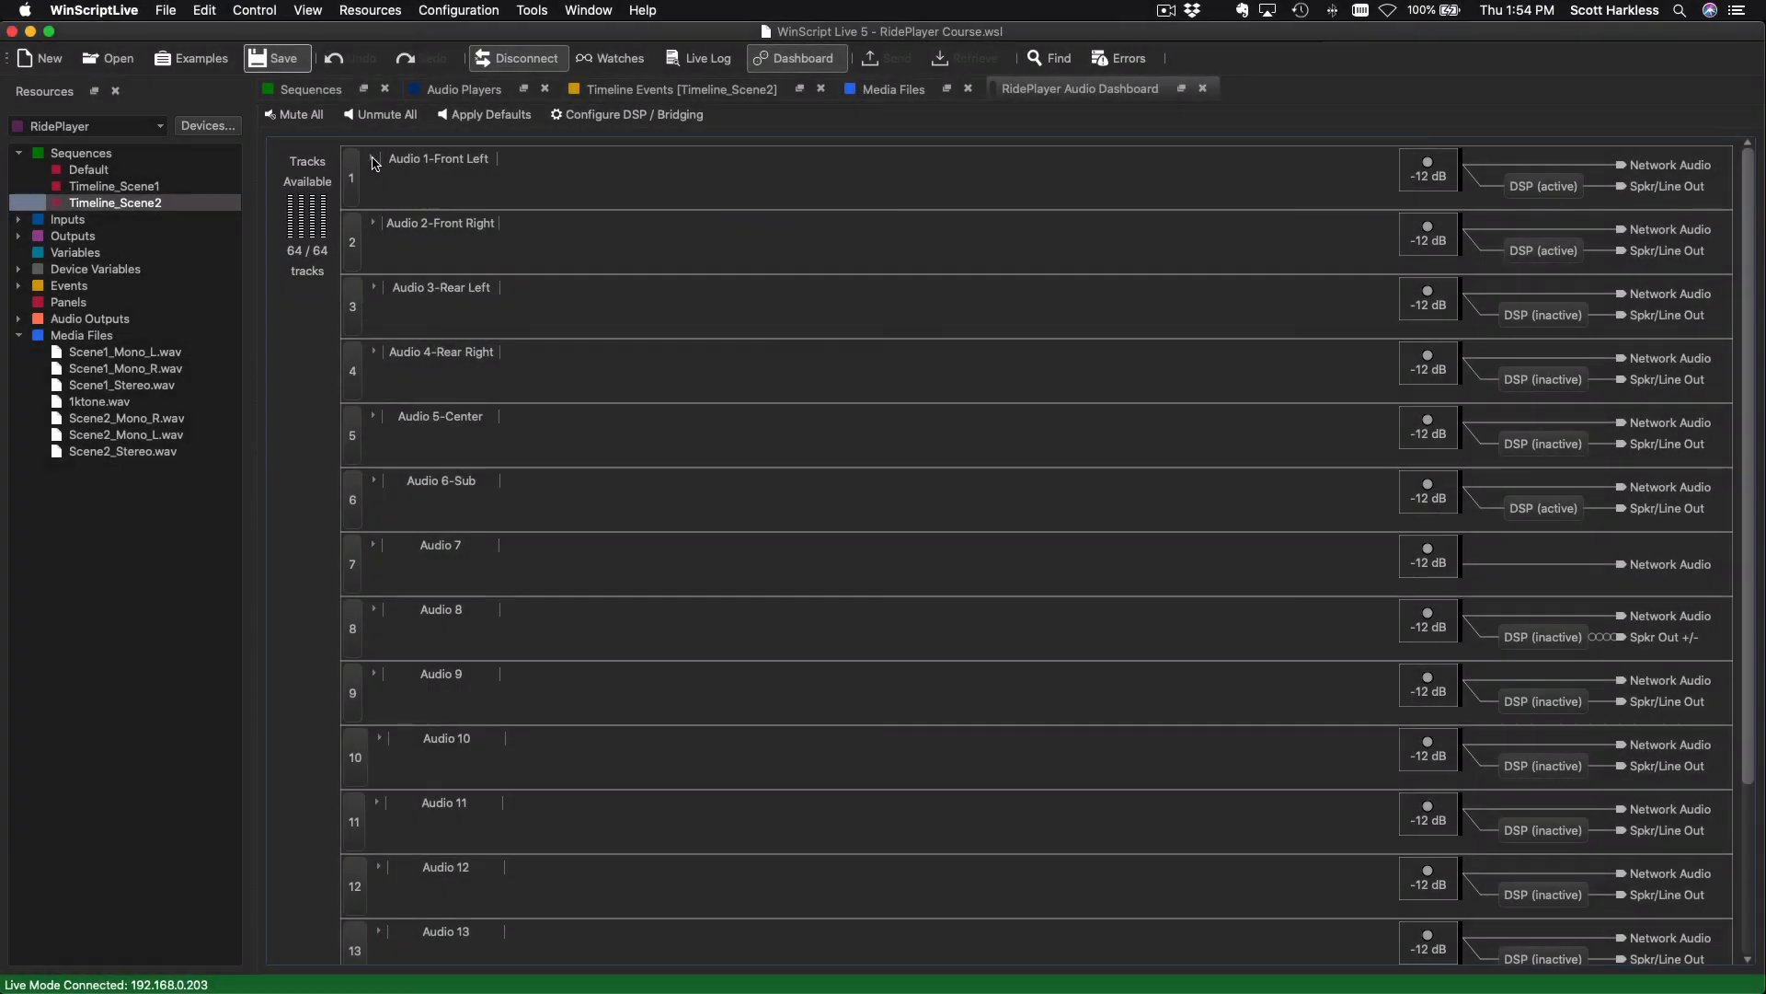
pyautogui.click(373, 160)
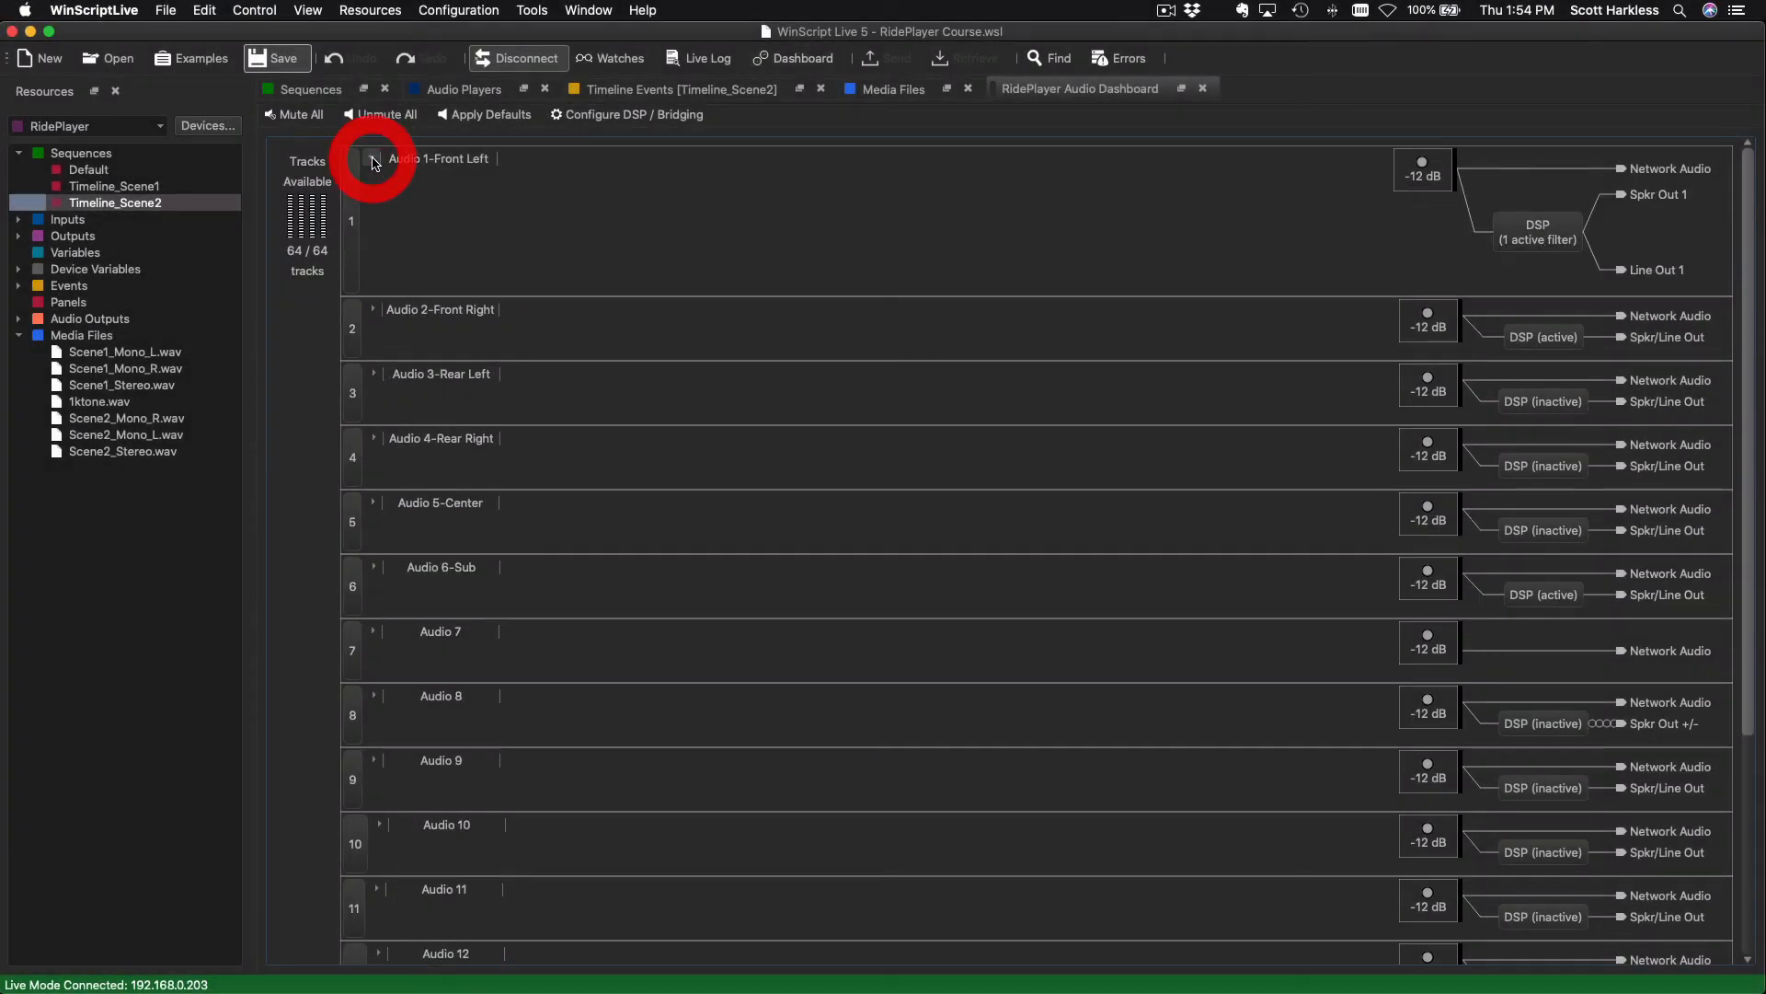
pyautogui.click(374, 309)
pyautogui.click(374, 460)
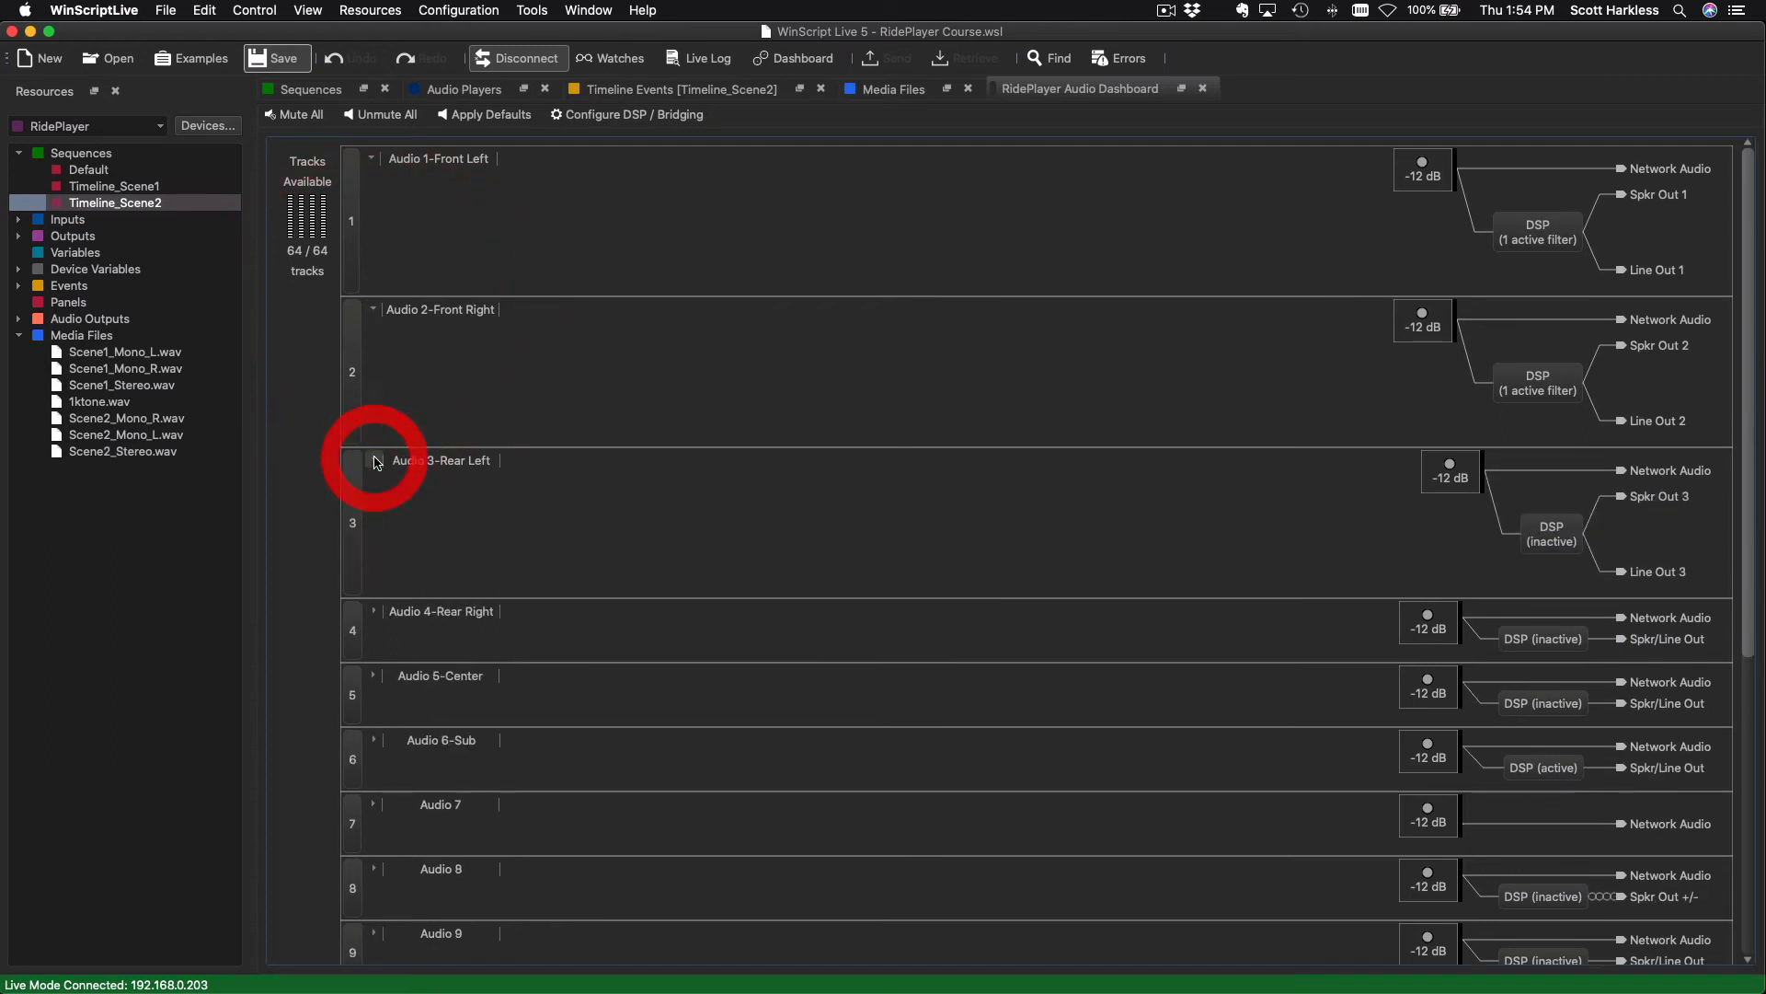
pyautogui.click(374, 612)
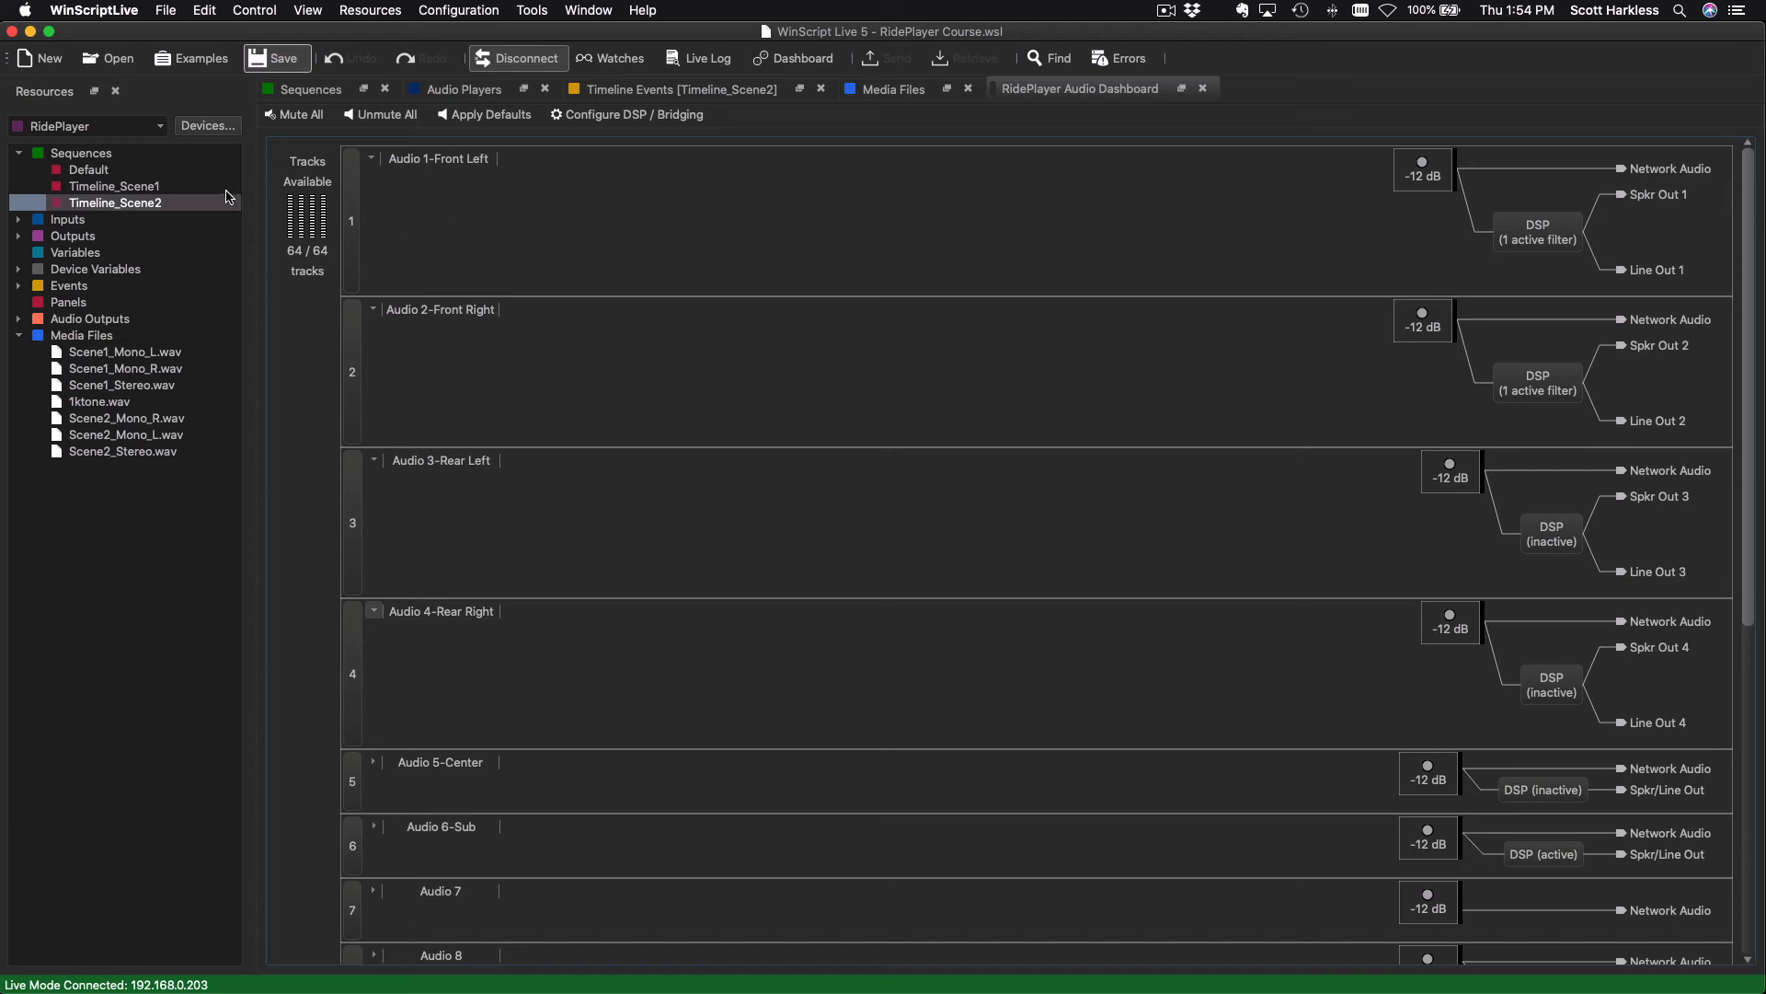
# Start the Timeline_Scene1 sequence and, while it is playing, start Timeline_Scene2 so both play through the dashboard outputs.
pyautogui.click(145, 189)
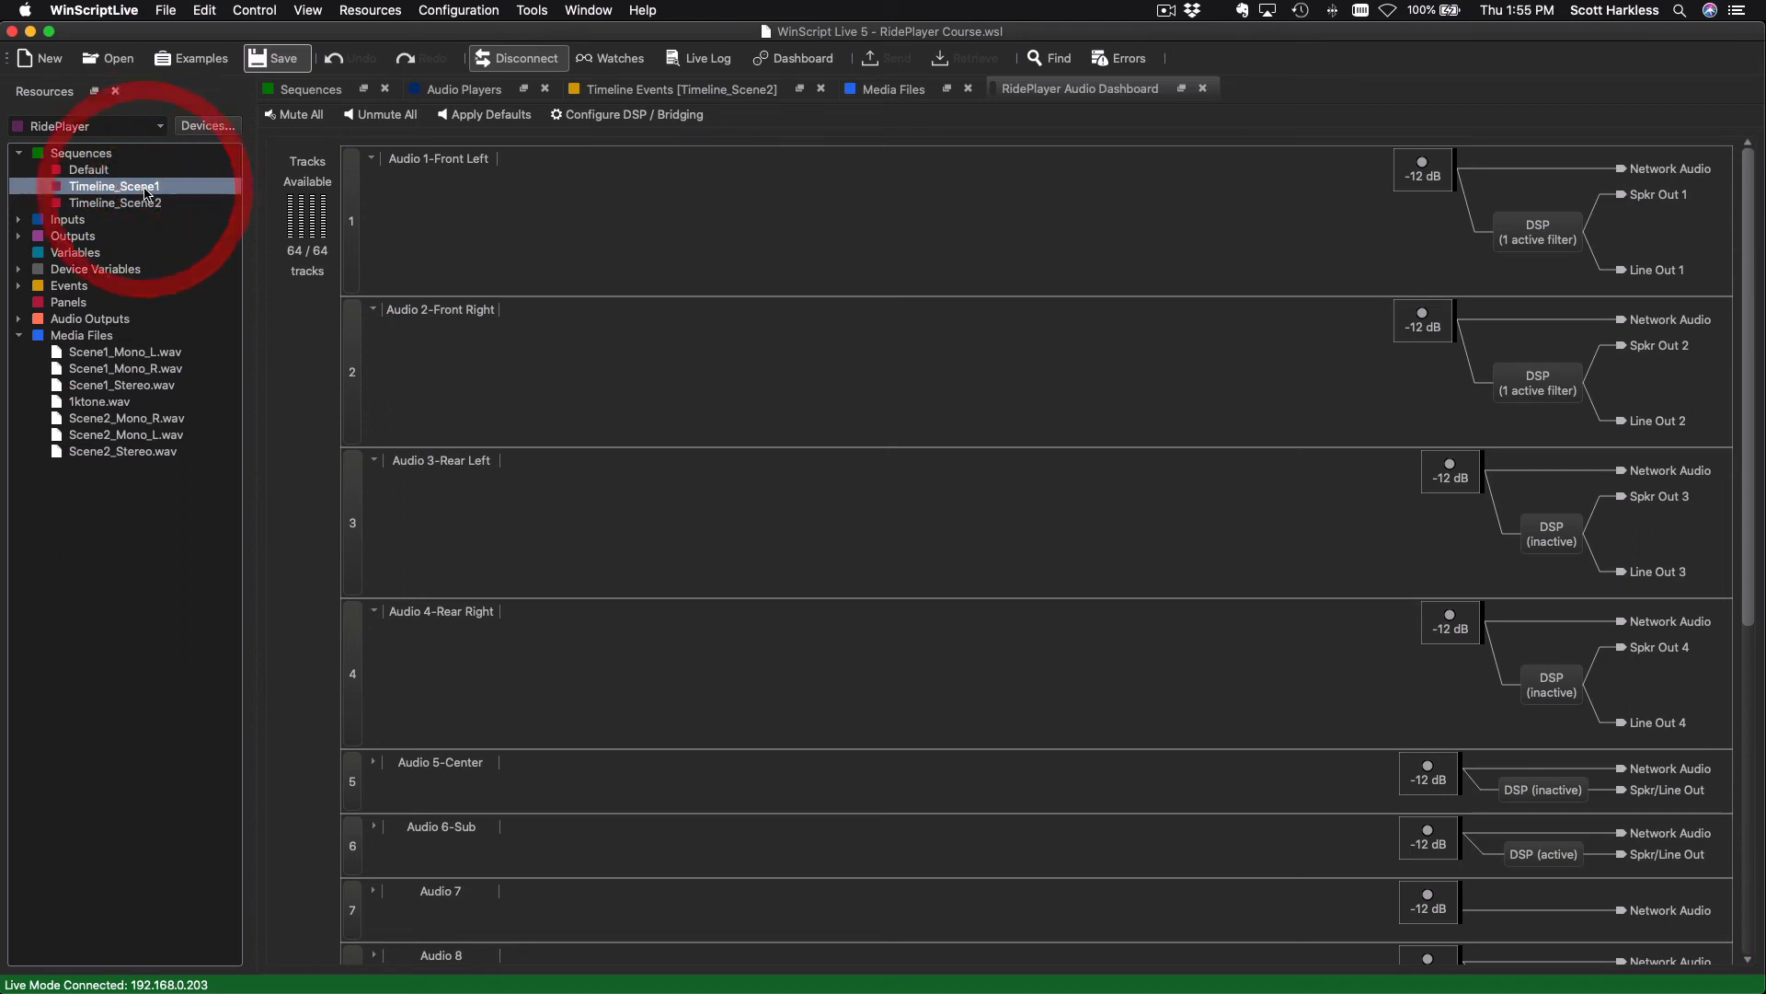
pyautogui.rightClick(145, 189)
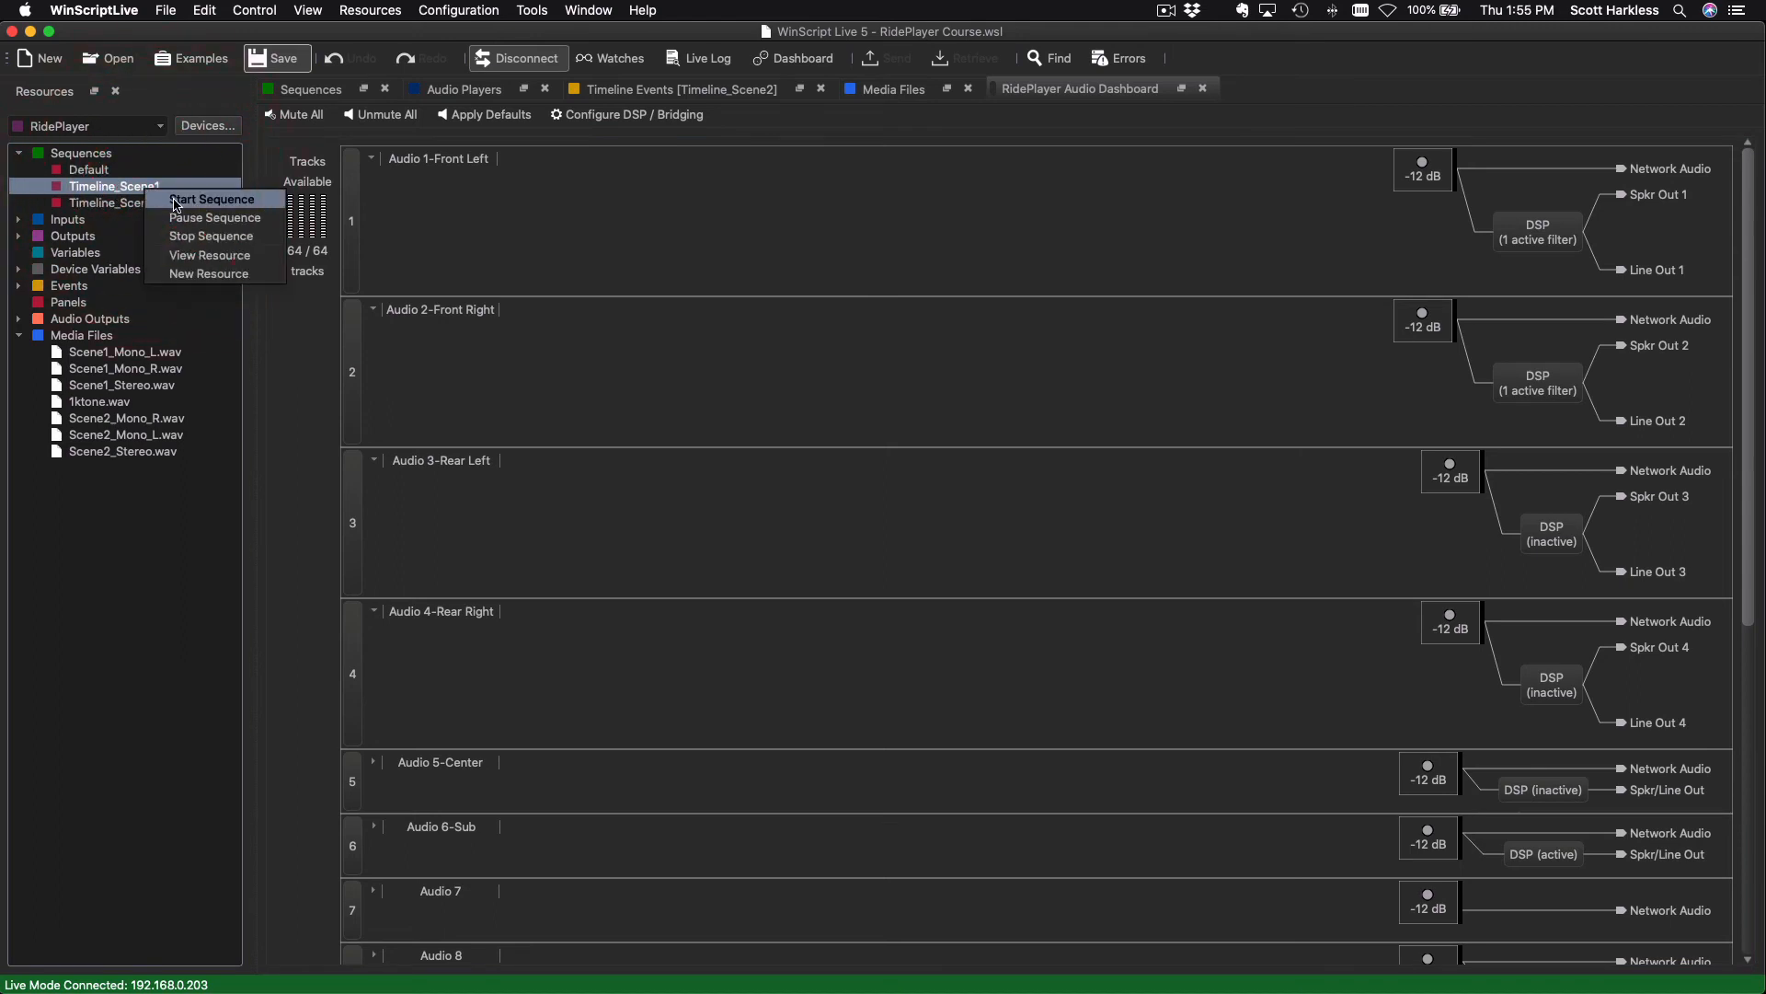
pyautogui.click(177, 200)
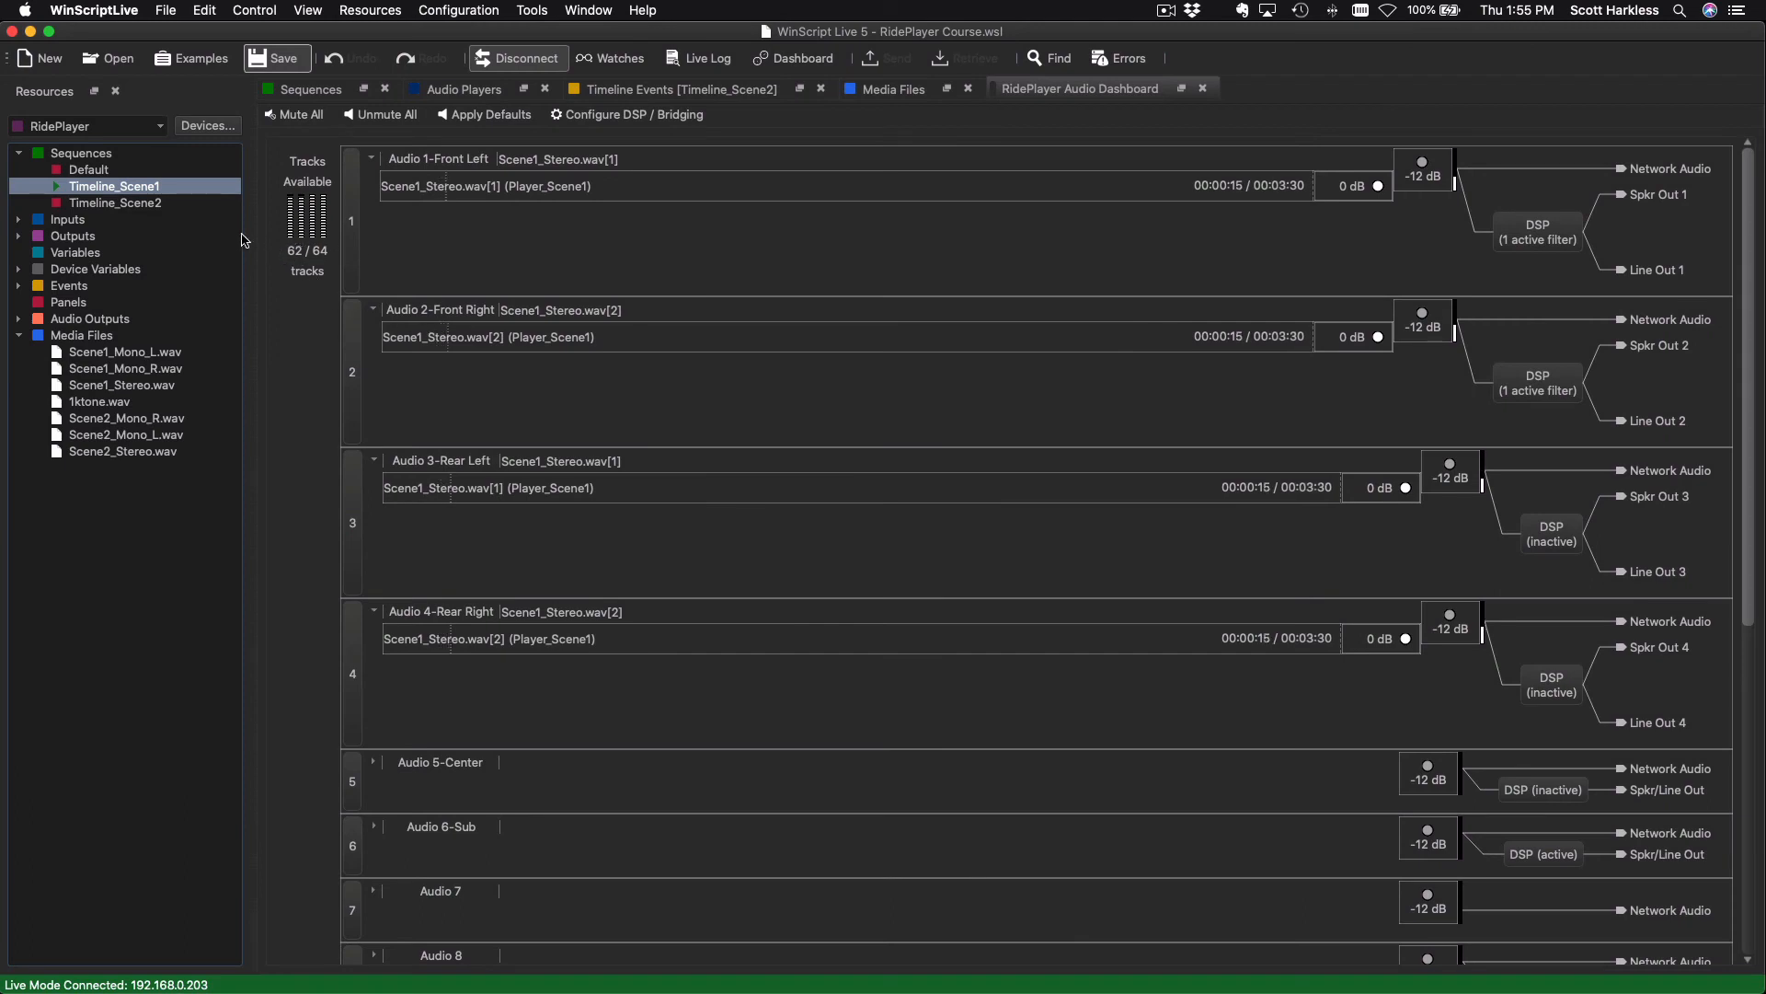
pyautogui.rightClick(145, 208)
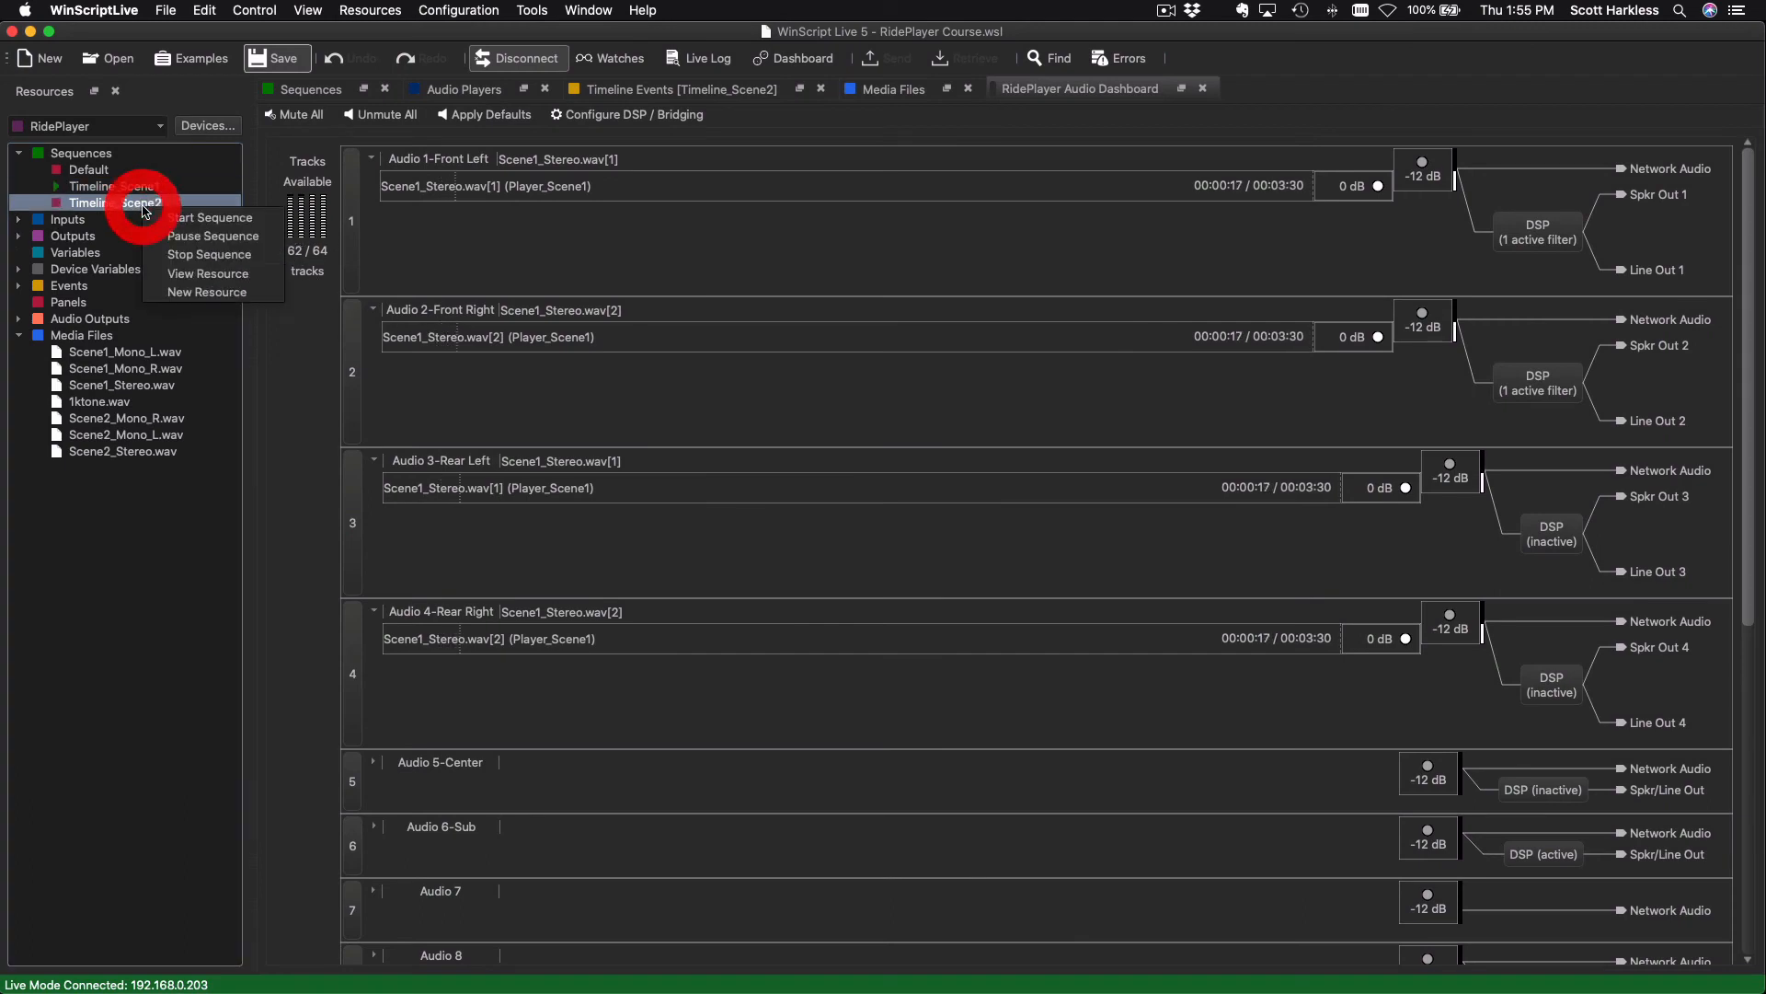
pyautogui.click(196, 222)
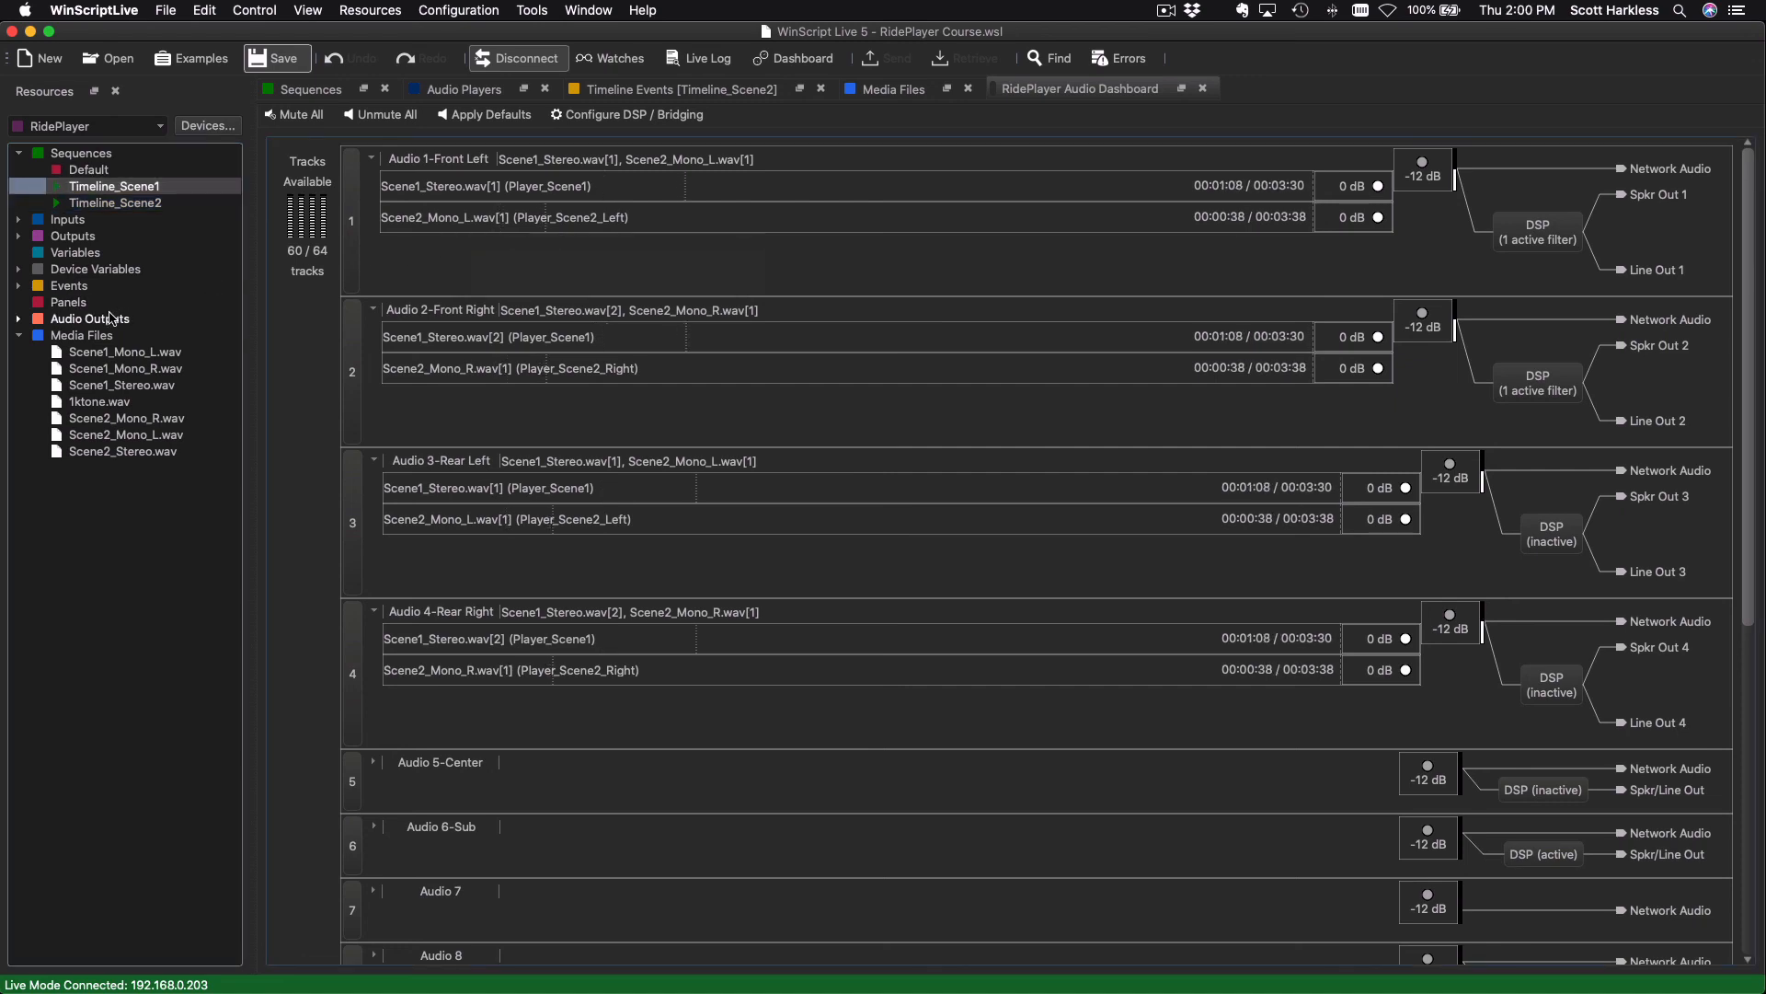
# In the Audio Outputs mixer, mute outputs 1 and 2, and adjust the faders by lowering Audio 3-Rear Left and raising Audio 4-Rear Right.
pyautogui.doubleClick(99, 319)
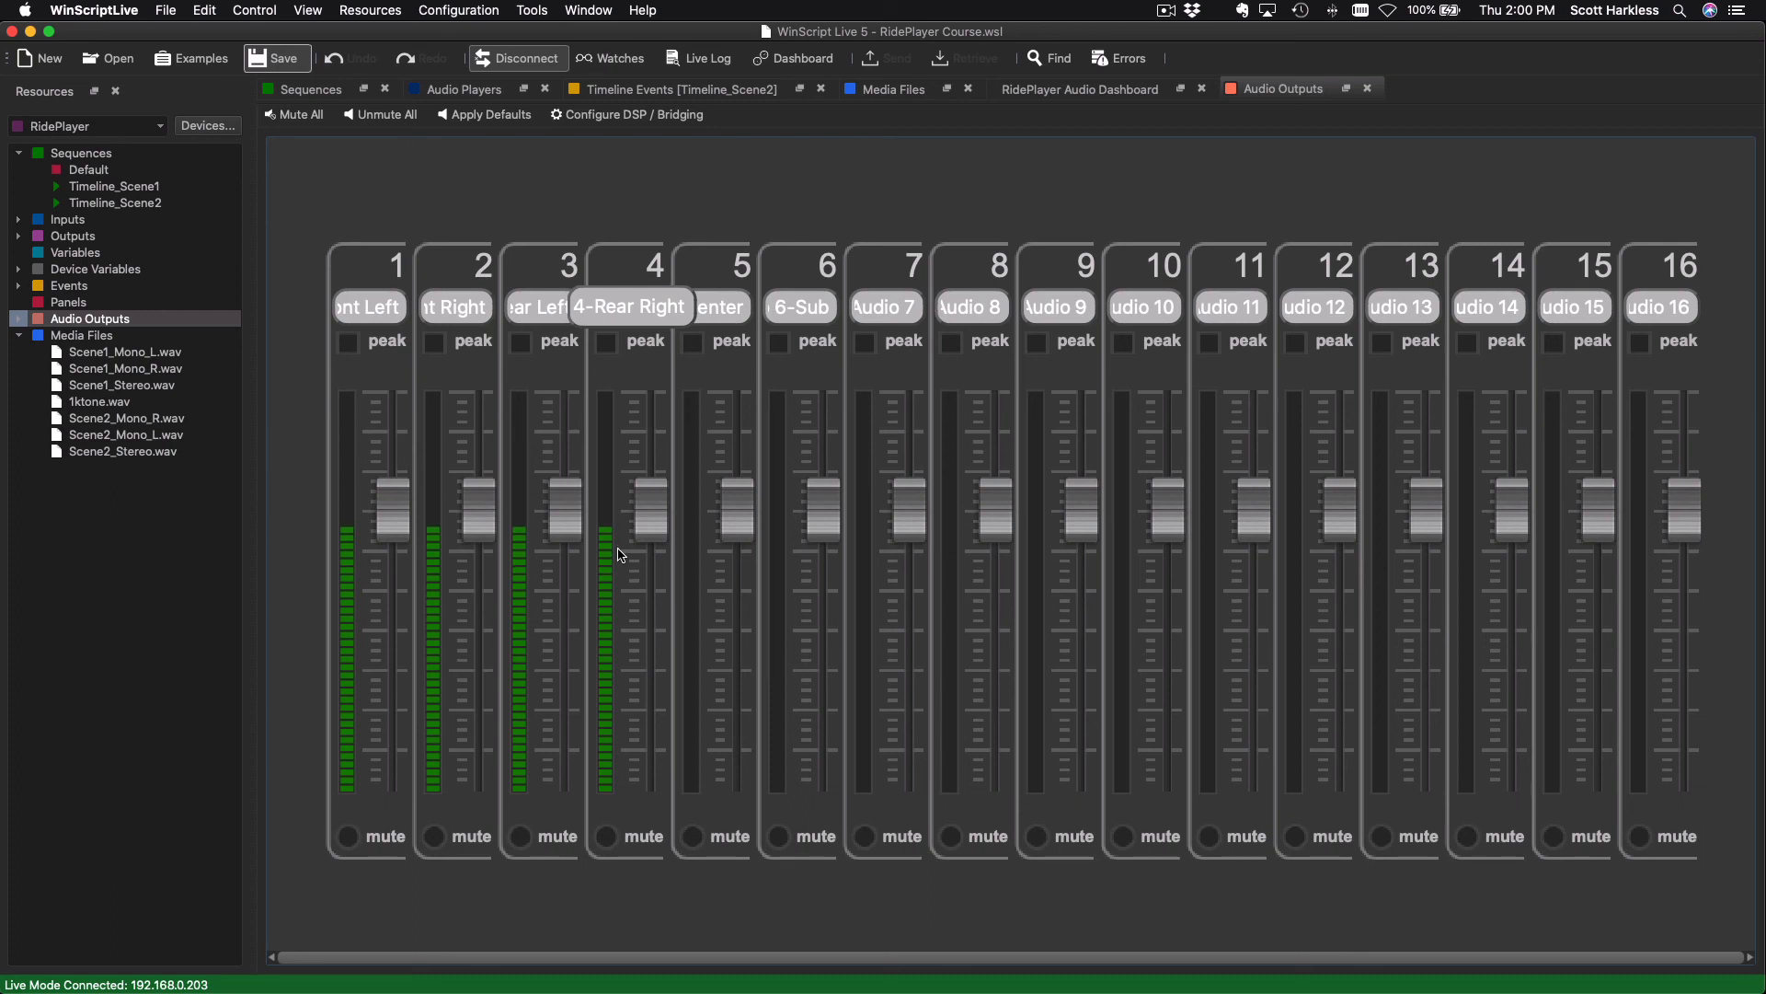
pyautogui.click(349, 839)
pyautogui.click(435, 839)
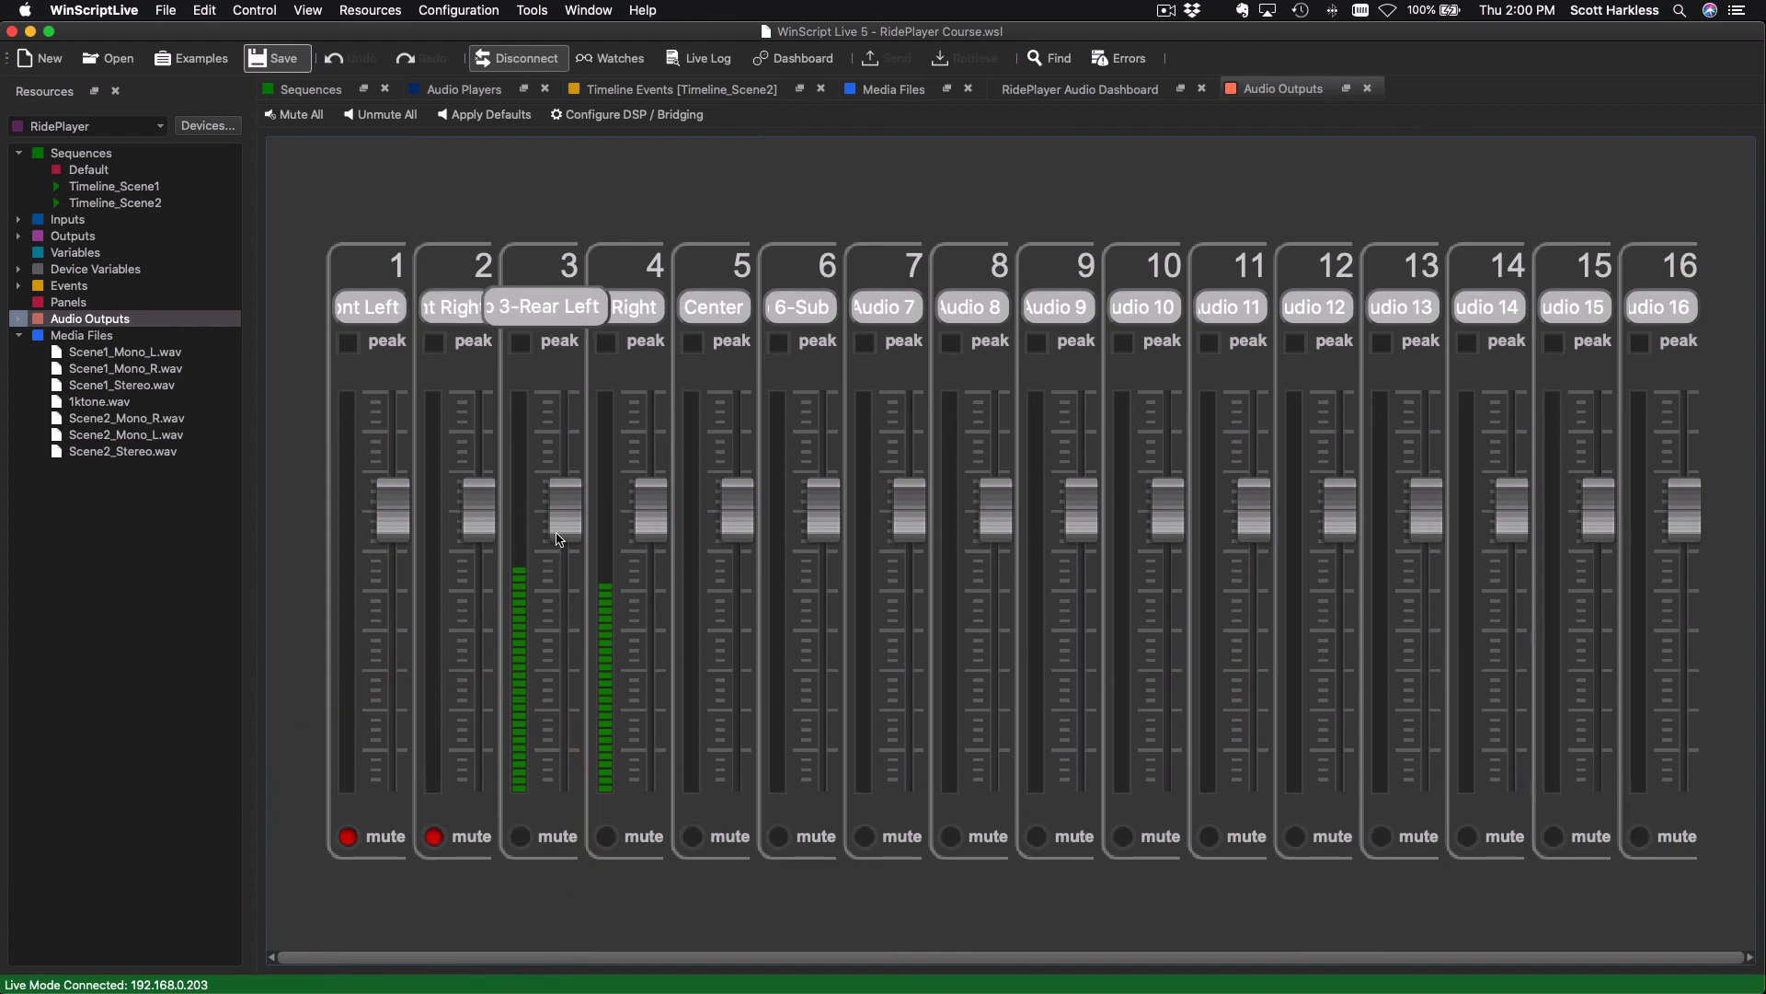
pyautogui.moveTo(559, 537); pyautogui.dragTo(563, 581)
pyautogui.moveTo(657, 512); pyautogui.dragTo(653, 464)
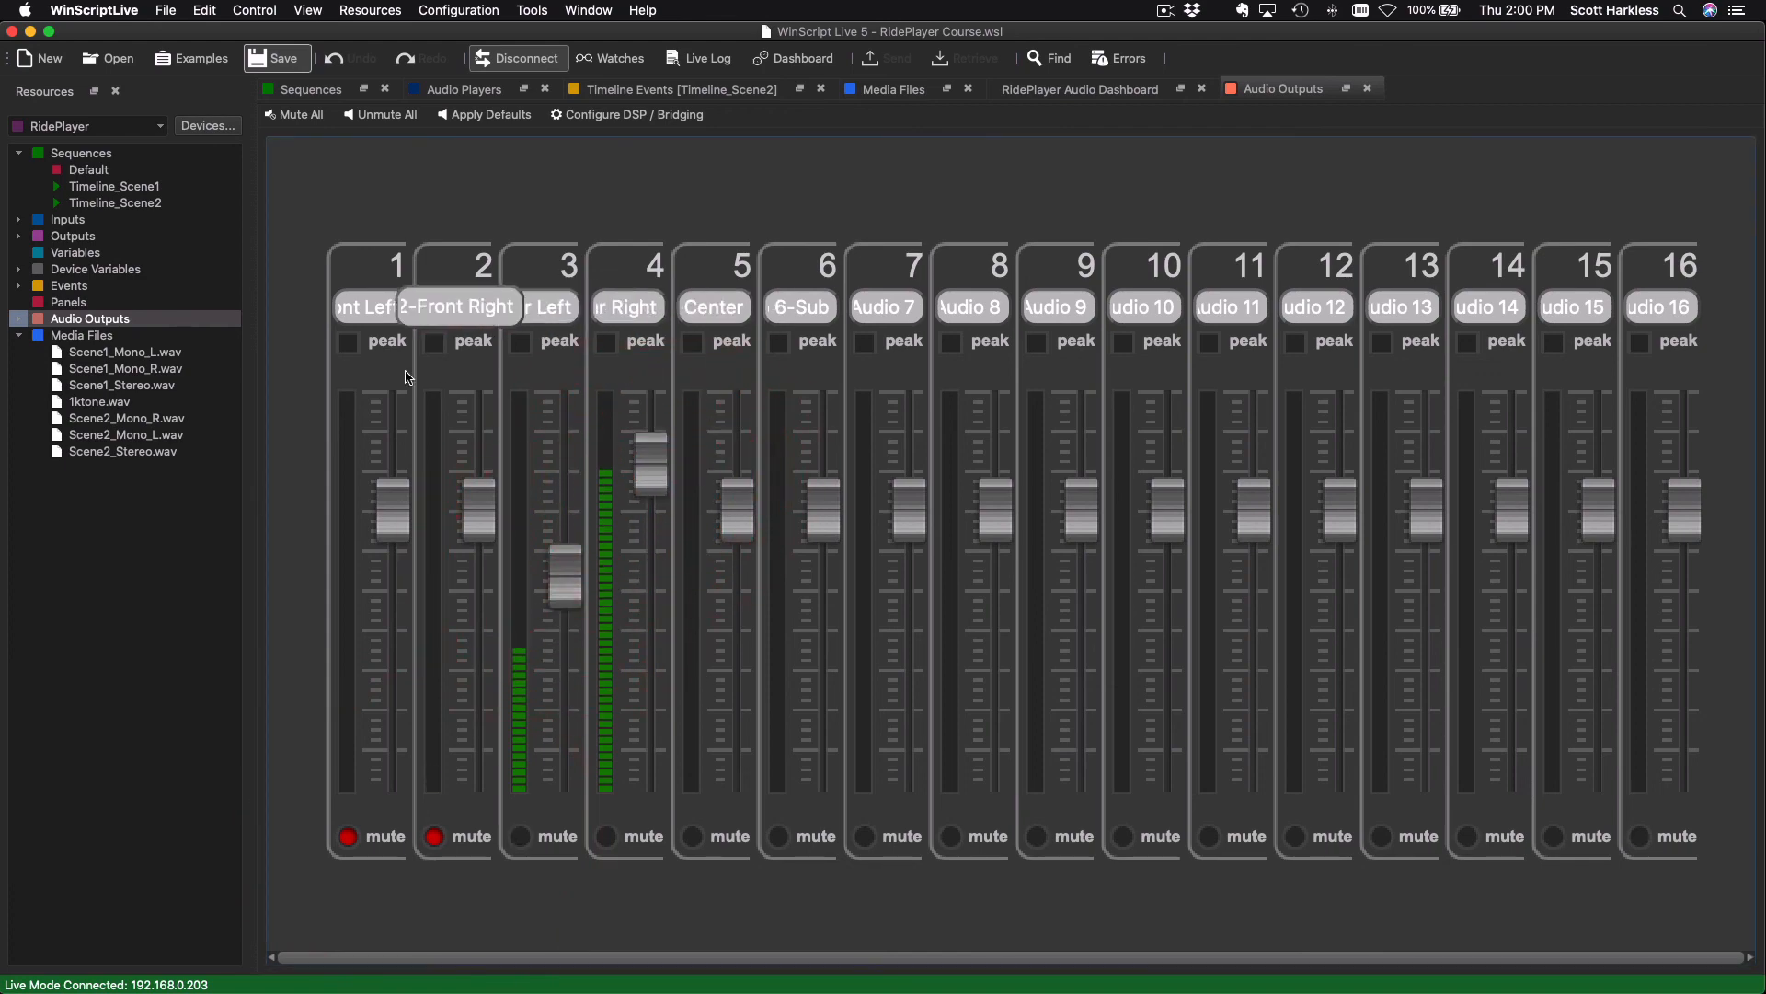